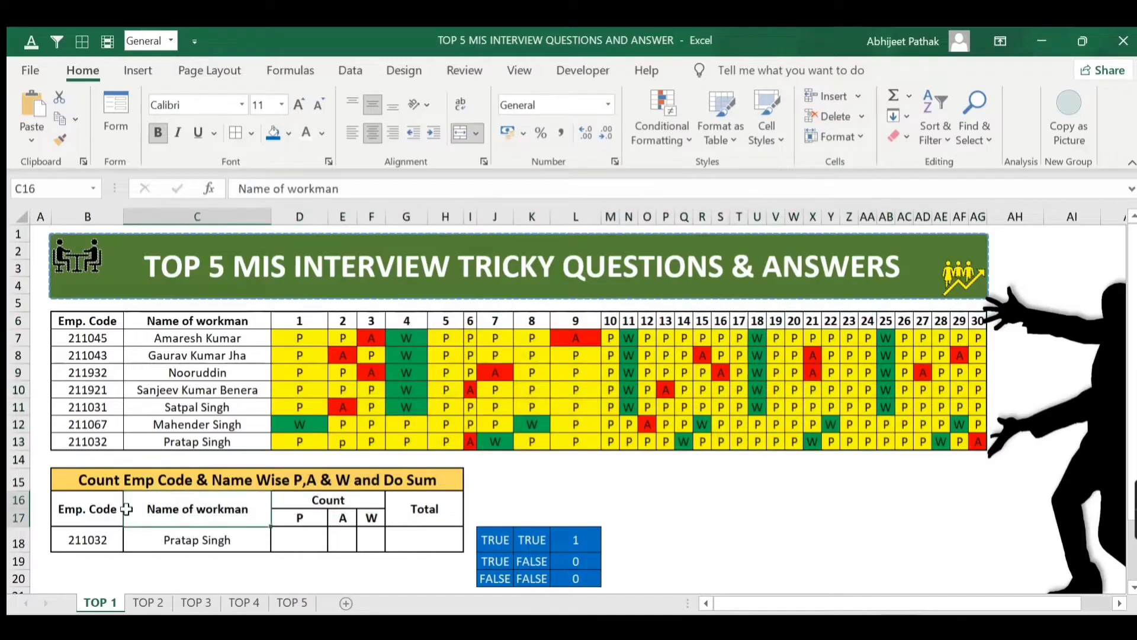
Step: Examine the count table's title, its code, name, P, A and W headings, and the empty result cells in row 18
{"action": "left_click", "coordinate": [101, 481]}
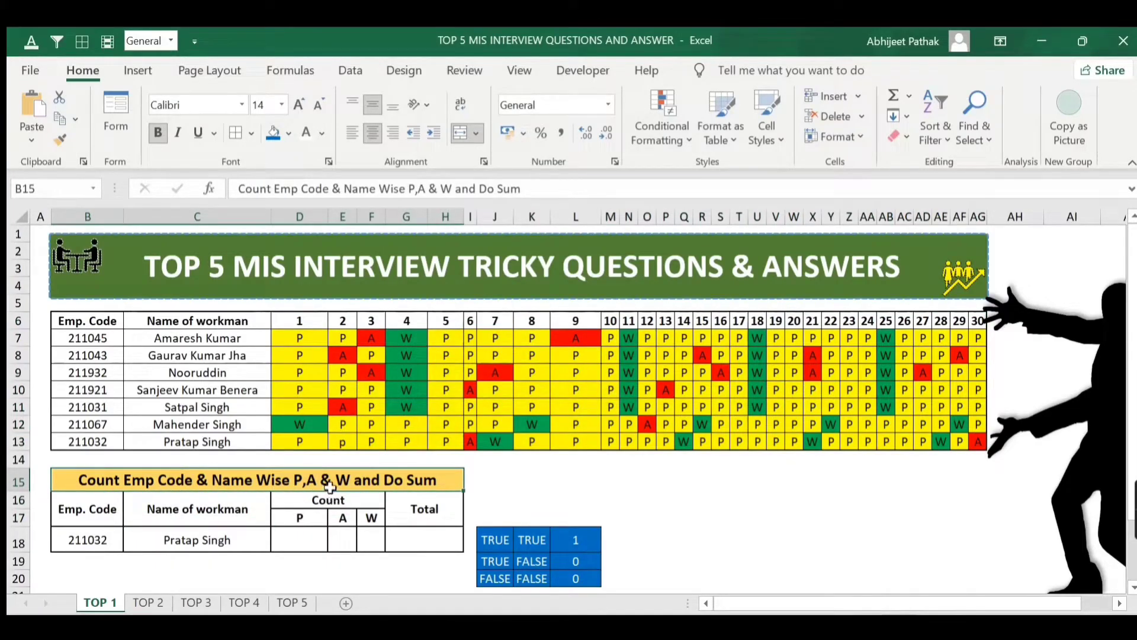
{"action": "left_click", "coordinate": [428, 534]}
{"action": "left_click", "coordinate": [190, 516]}
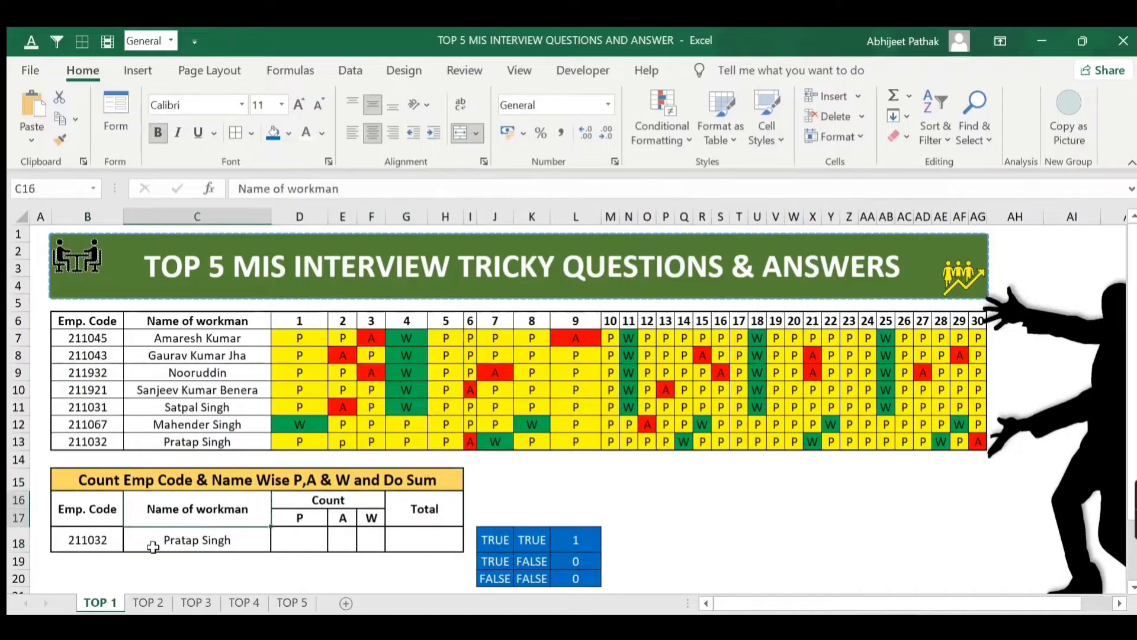
{"action": "left_click", "coordinate": [172, 540]}
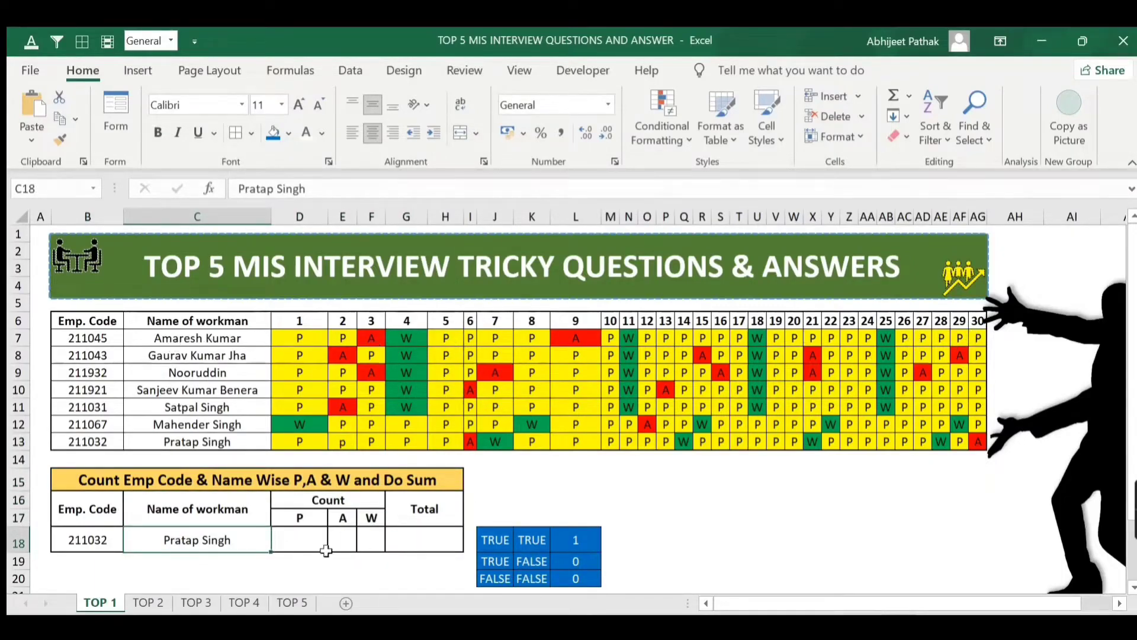
{"action": "left_click", "coordinate": [311, 520]}
{"action": "left_click", "coordinate": [346, 517]}
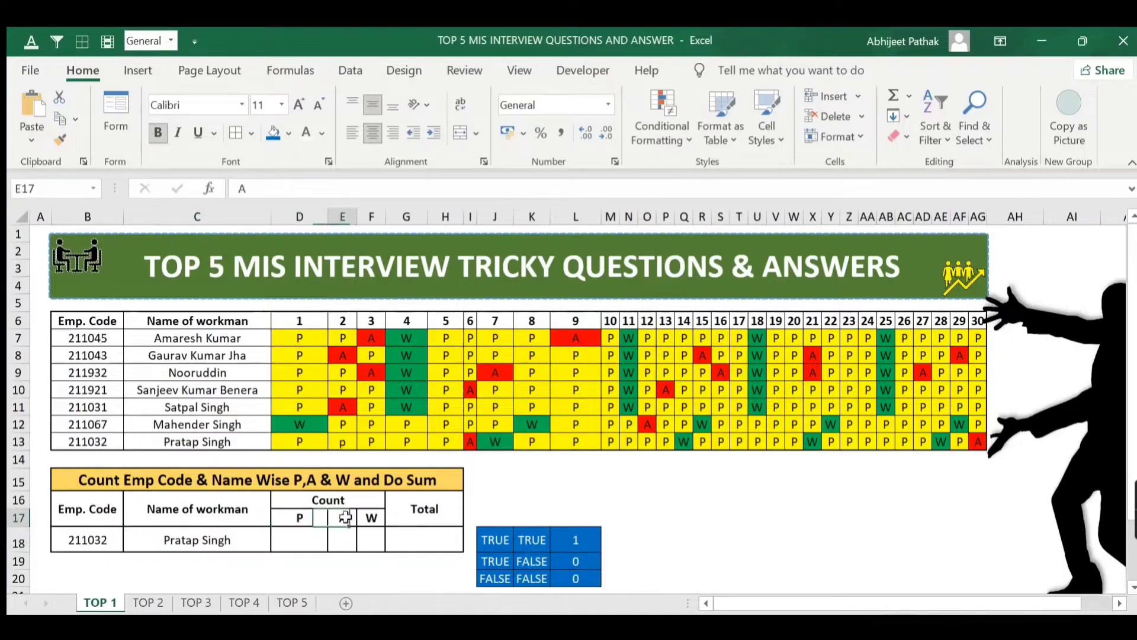
{"action": "left_click", "coordinate": [369, 519]}
{"action": "left_click", "coordinate": [369, 539]}
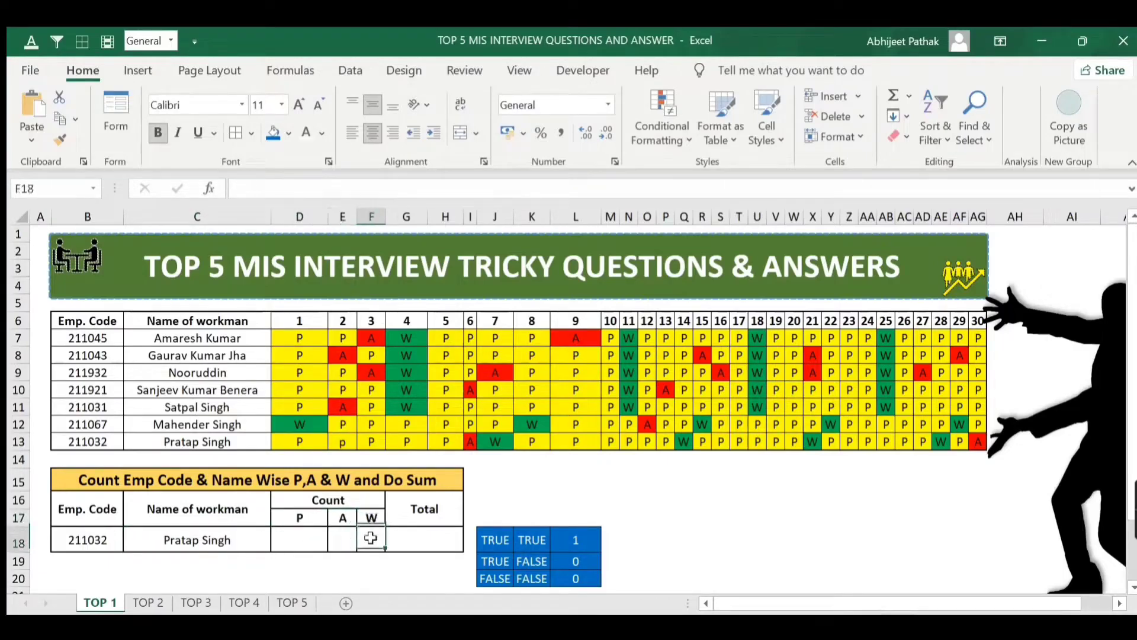
{"action": "left_click", "coordinate": [423, 543]}
Step: Start a COUNTIFS formula in D18 that matches the employee codes in B7:B13 against B18
{"action": "left_click", "coordinate": [279, 541]}
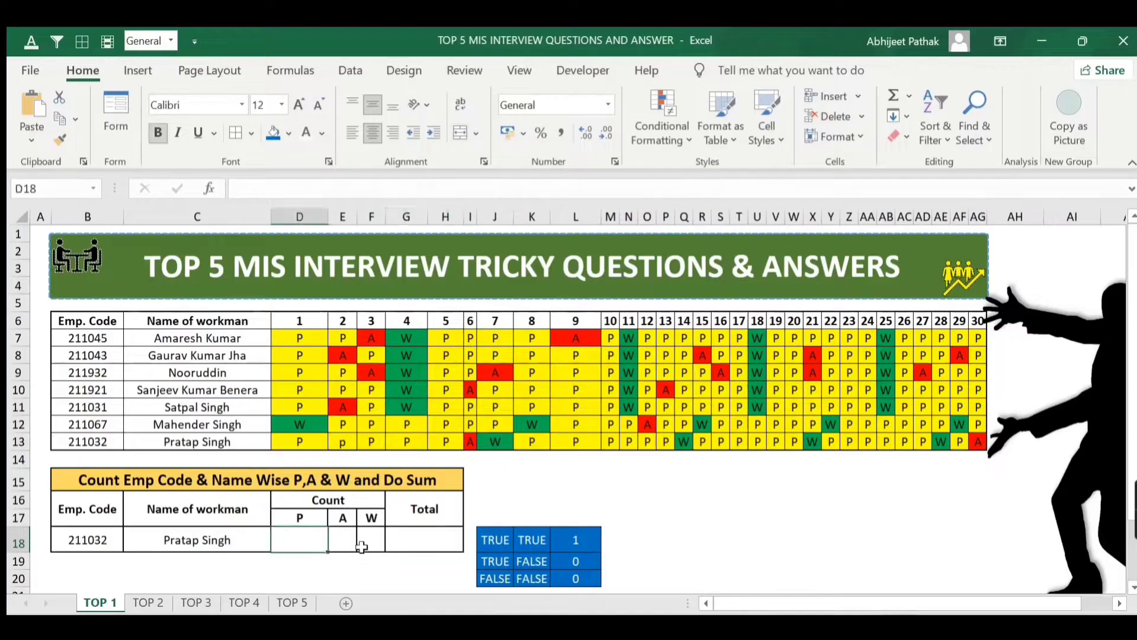
{"action": "type", "text": "="}
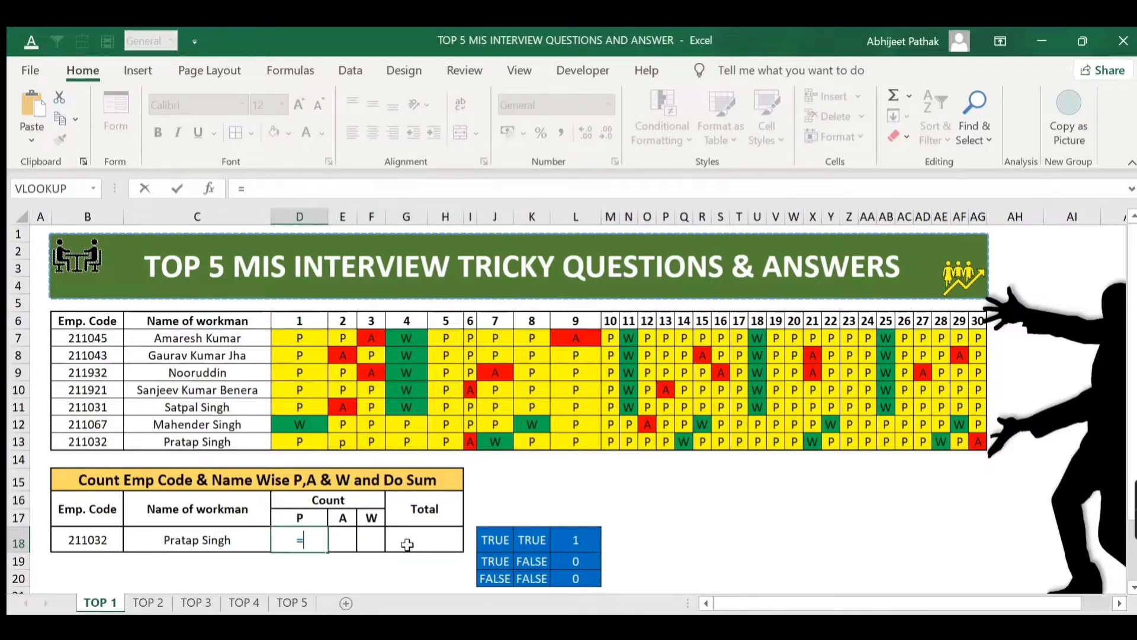
{"action": "type", "text": "countifs"}
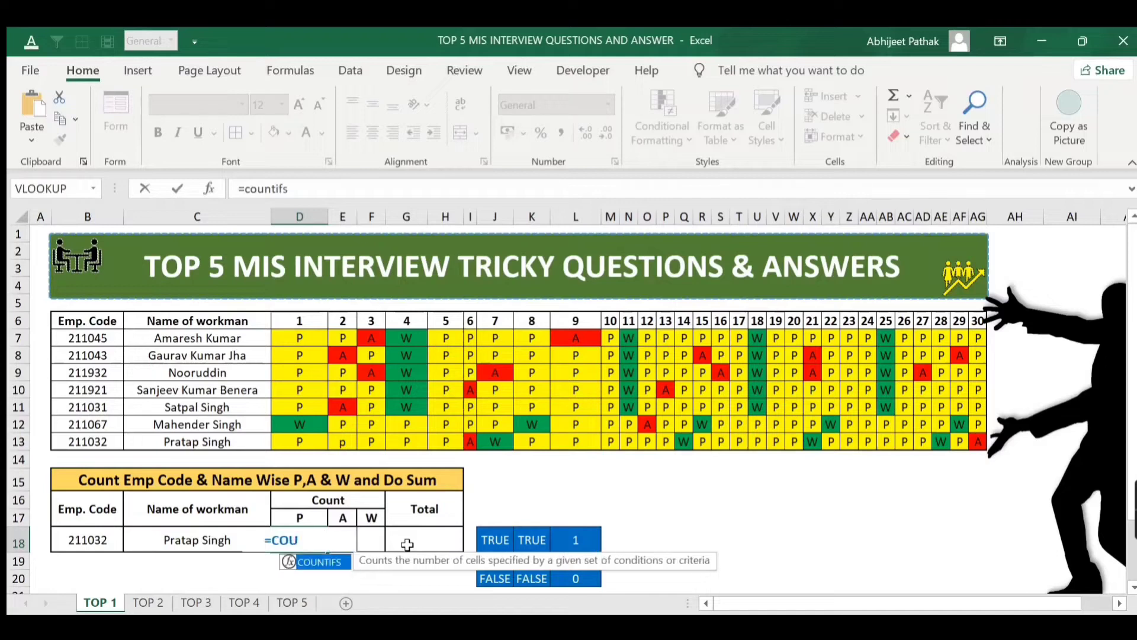
{"action": "key", "text": "Tab"}
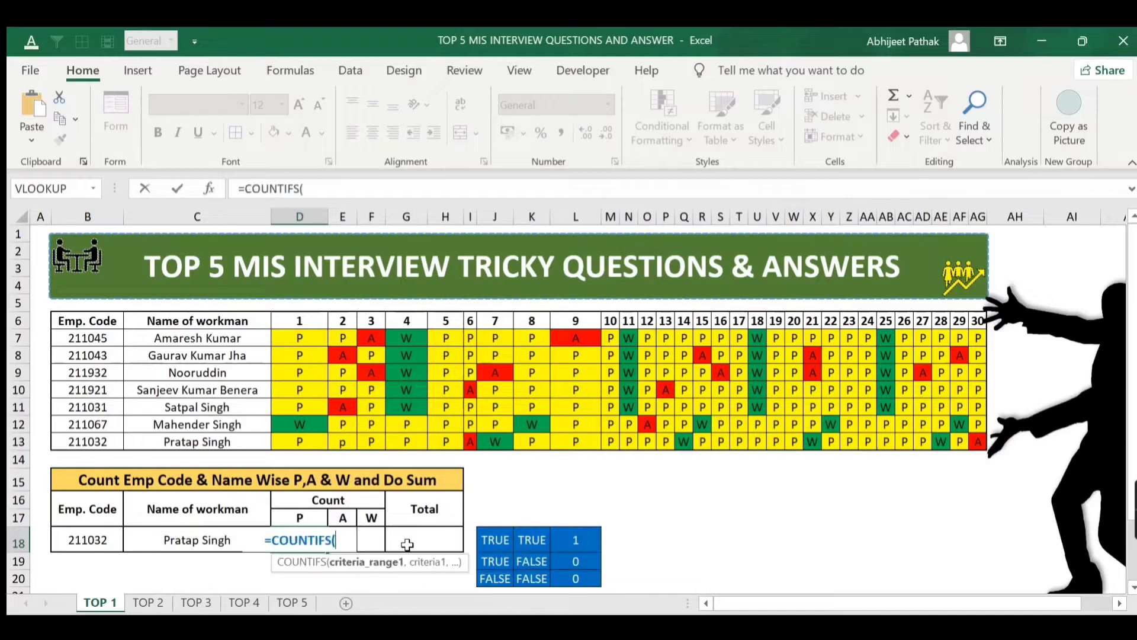
{"action": "key", "text": "Left"}
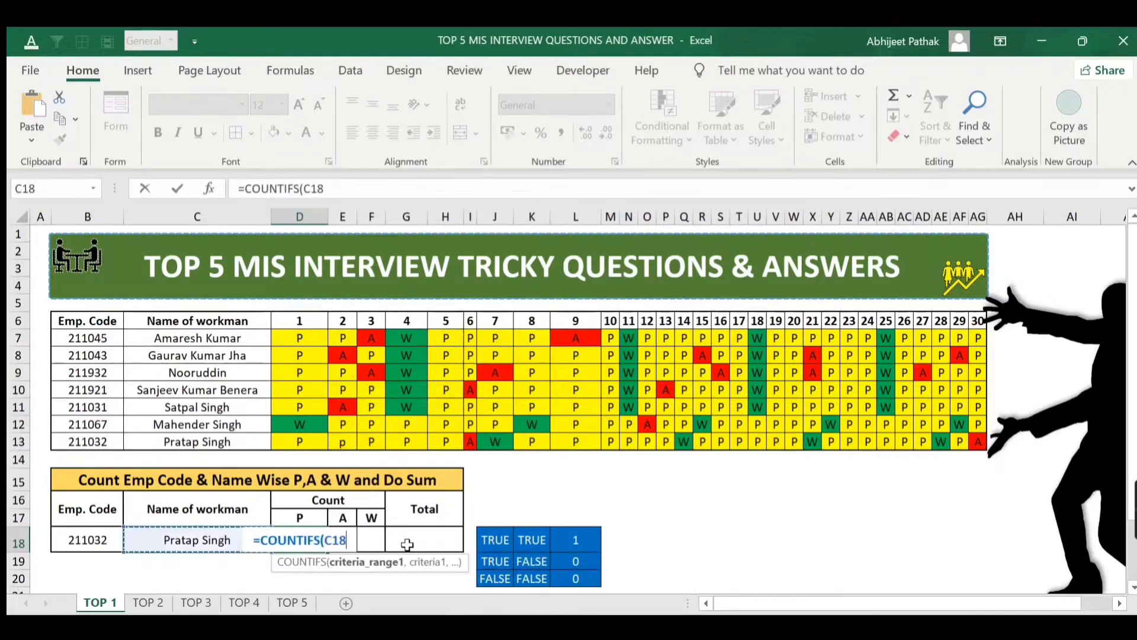
{"action": "key", "text": "Up"}
{"action": "key", "text": "Up"}
{"action": "key", "text": "Up"}
{"action": "key", "text": "Up"}
{"action": "key", "text": "Up"}
{"action": "key", "text": "Up"}
{"action": "key", "text": "Up"}
{"action": "key", "text": "Up"}
{"action": "key", "text": "Up"}
{"action": "key", "text": "Up"}
{"action": "key", "text": "Up"}
{"action": "key", "text": "Up"}
{"action": "key", "text": "Left"}
{"action": "key", "text": "Left"}
{"action": "key", "text": "Down"}
{"action": "key", "text": "Down"}
{"action": "key", "text": "Right"}
{"action": "key", "text": "ctrl+shift+Down"}
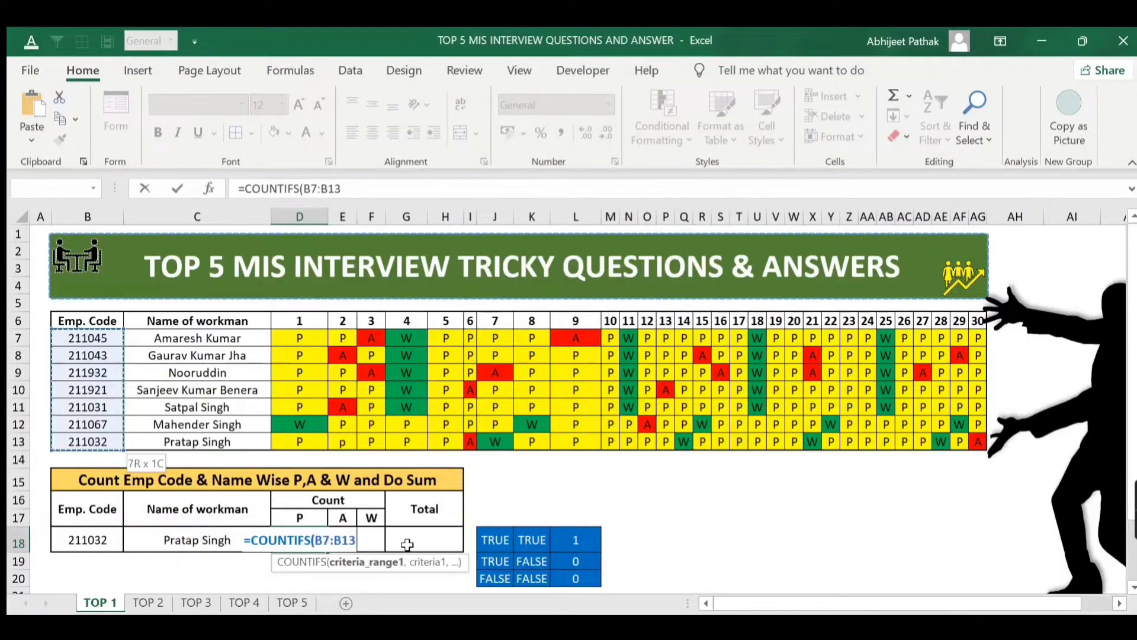
{"action": "type", "text": ","}
{"action": "key", "text": "Left"}
{"action": "key", "text": "Left"}
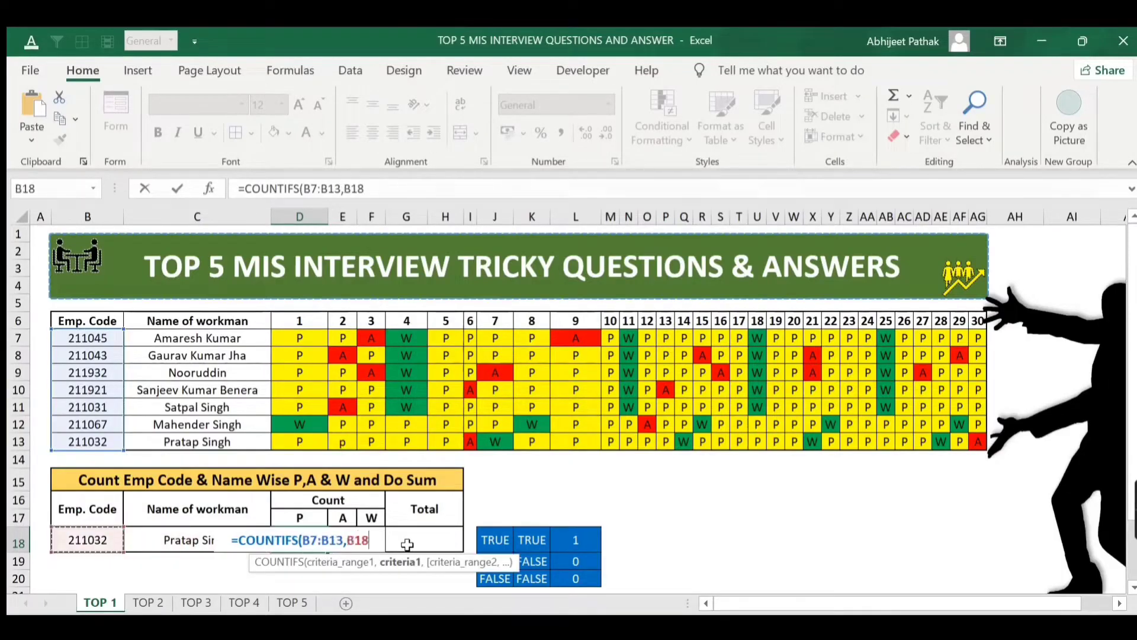
{"action": "type", "text": ","}
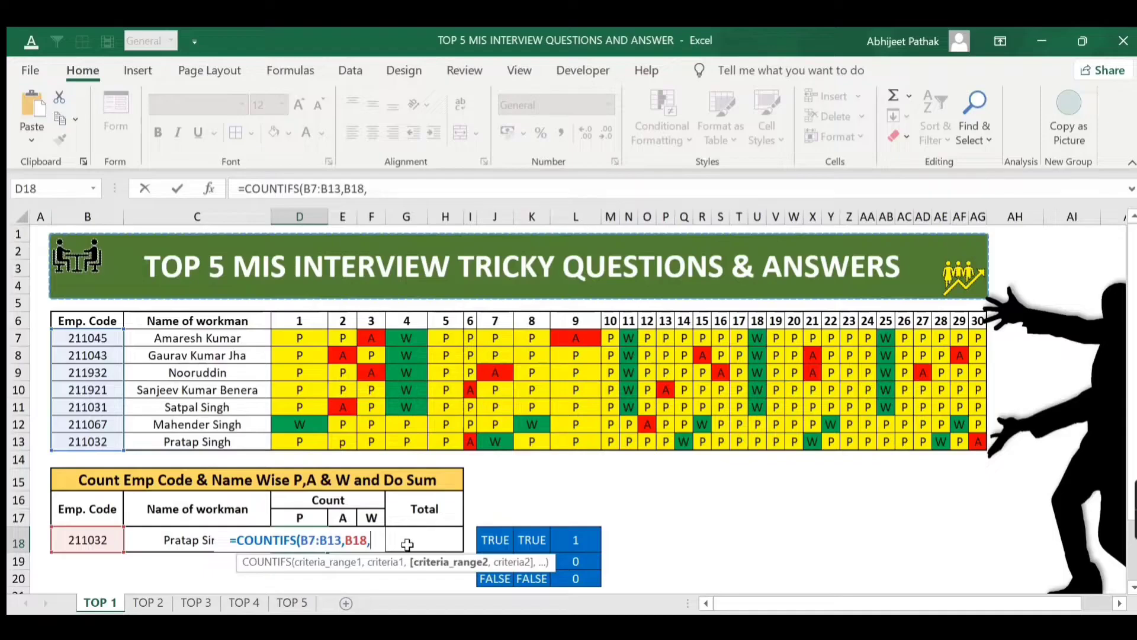
Step: Add a second COUNTIFS condition matching the workman names in C7:C13 against C18
{"action": "key", "text": "Up"}
{"action": "key", "text": "Up"}
{"action": "key", "text": "Up"}
{"action": "key", "text": "Up"}
{"action": "key", "text": "Up"}
{"action": "key", "text": "Up"}
{"action": "key", "text": "Up"}
{"action": "key", "text": "Up"}
{"action": "key", "text": "Up"}
{"action": "key", "text": "Up"}
{"action": "key", "text": "Up"}
{"action": "key", "text": "Left"}
{"action": "key", "text": "shift+Down"}
{"action": "key", "text": "shift+Down"}
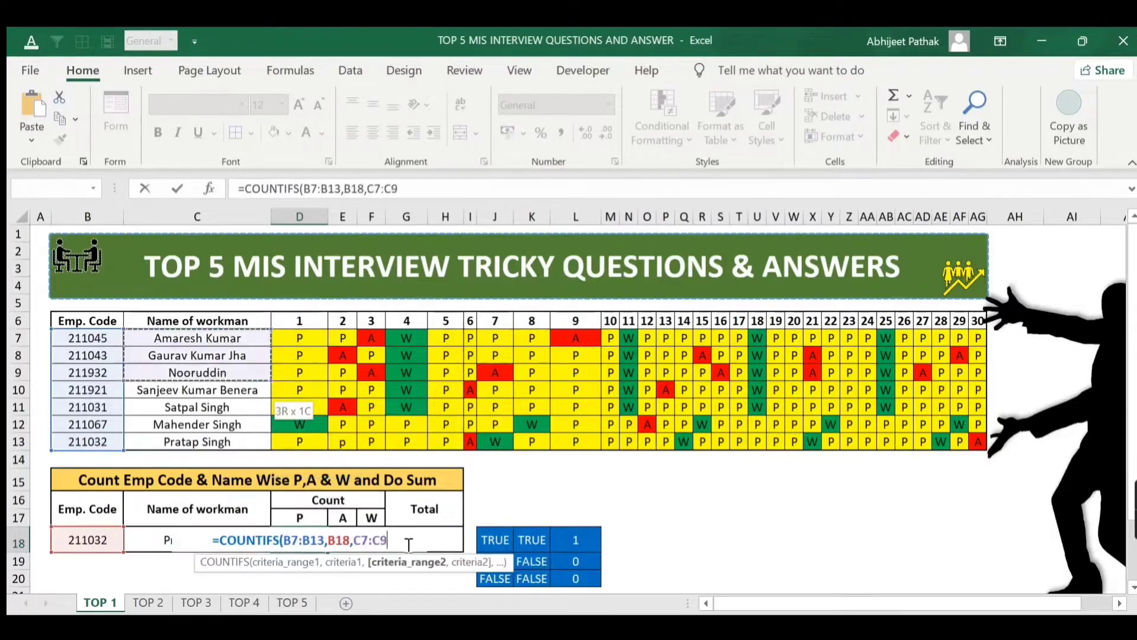
{"action": "key", "text": "shift+Down"}
{"action": "key", "text": "shift+Down"}
{"action": "key", "text": "shift+Down"}
{"action": "key", "text": "shift+Down"}
{"action": "type", "text": ","}
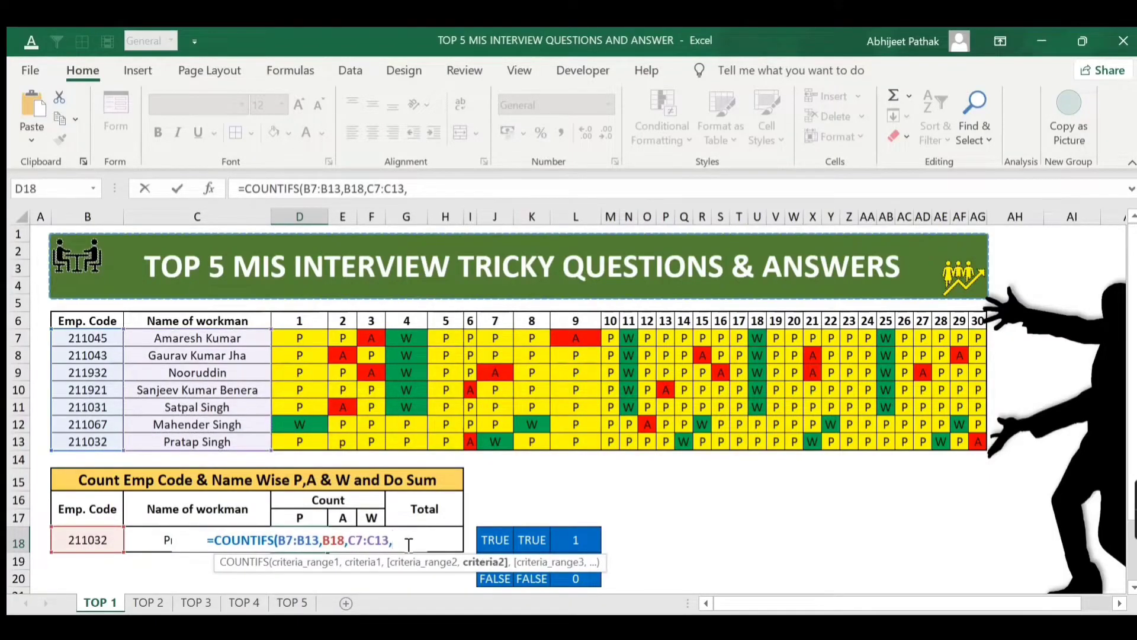
{"action": "key", "text": "Left"}
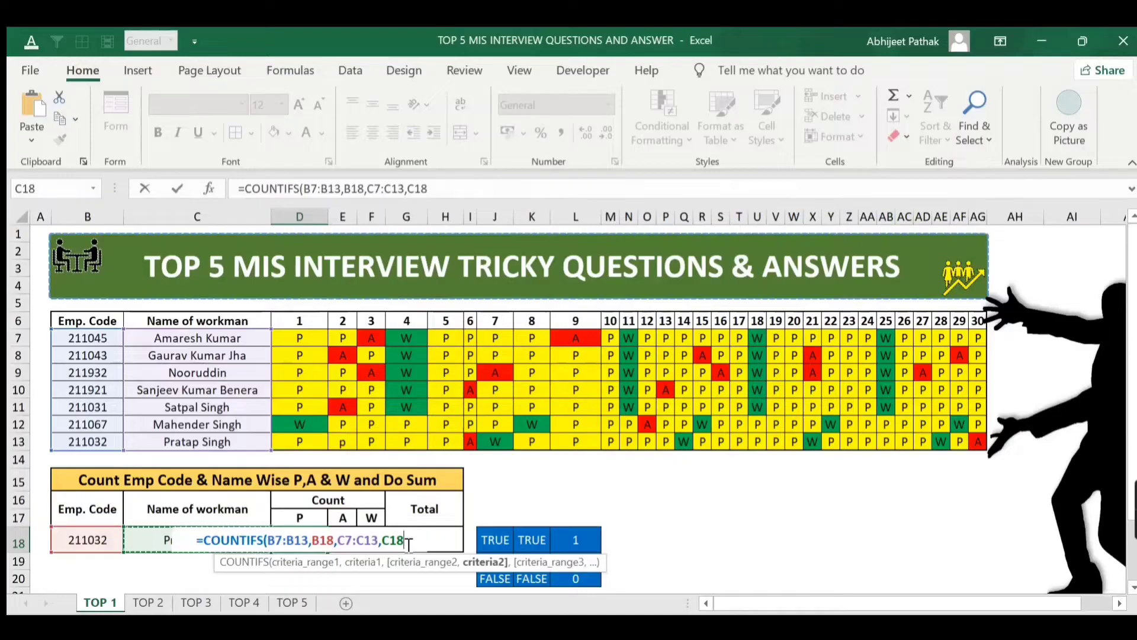
Step: Try completing the COUNTIFS formula with attendance range D7:AG13 and criterion D17, and clear the formula from D18
{"action": "type", "text": ","}
{"action": "key", "text": "Up"}
{"action": "key", "text": "Up"}
{"action": "key", "text": "Up"}
{"action": "key", "text": "Up"}
{"action": "key", "text": "Up"}
{"action": "key", "text": "Up"}
{"action": "key", "text": "Up"}
{"action": "key", "text": "Up"}
{"action": "key", "text": "Up"}
{"action": "key", "text": "Up"}
{"action": "key", "text": "Up"}
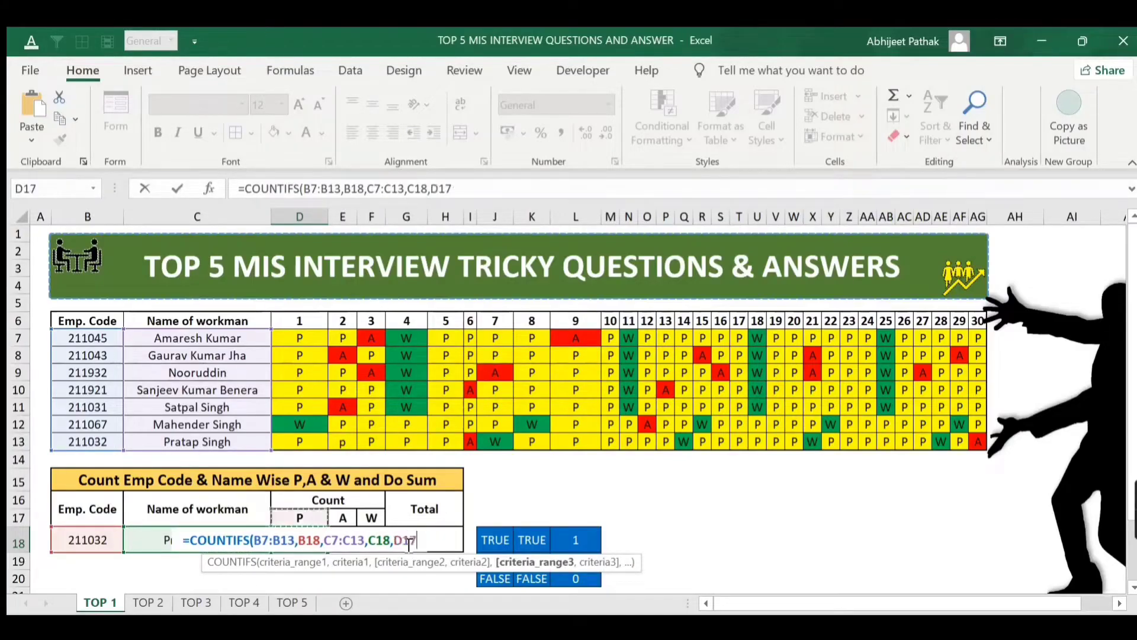
{"action": "key", "text": "shift+Down"}
{"action": "key", "text": "shift+Down"}
{"action": "key", "text": "shift+Down"}
{"action": "key", "text": "shift+Down"}
{"action": "key", "text": "shift+Down"}
{"action": "key", "text": "shift+Down"}
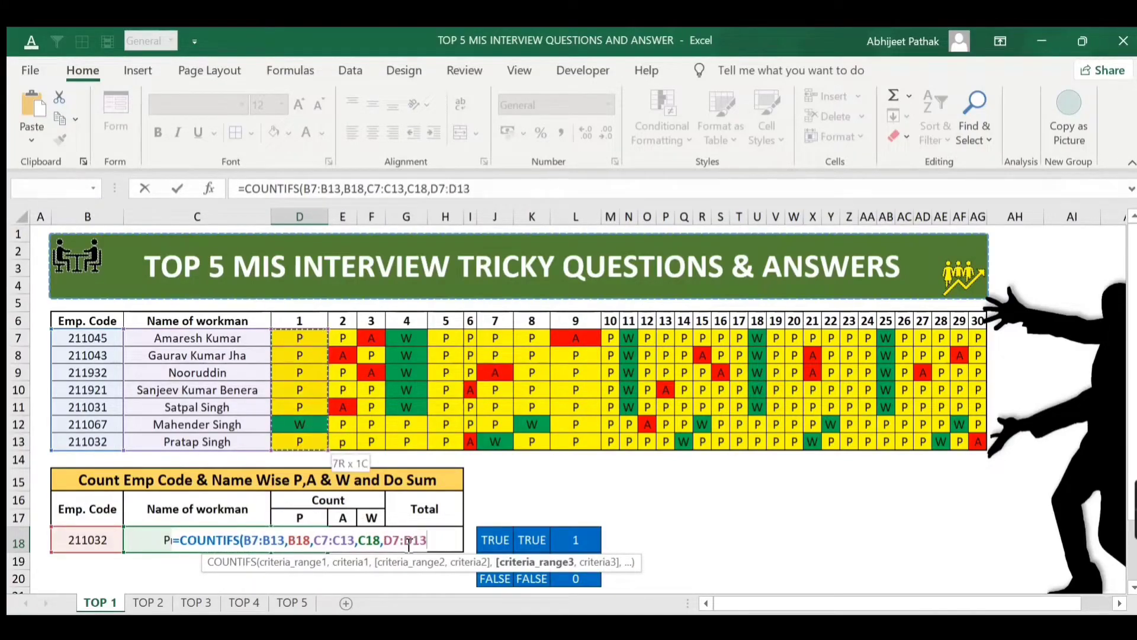
{"action": "key", "text": "ctrl+shift+Right"}
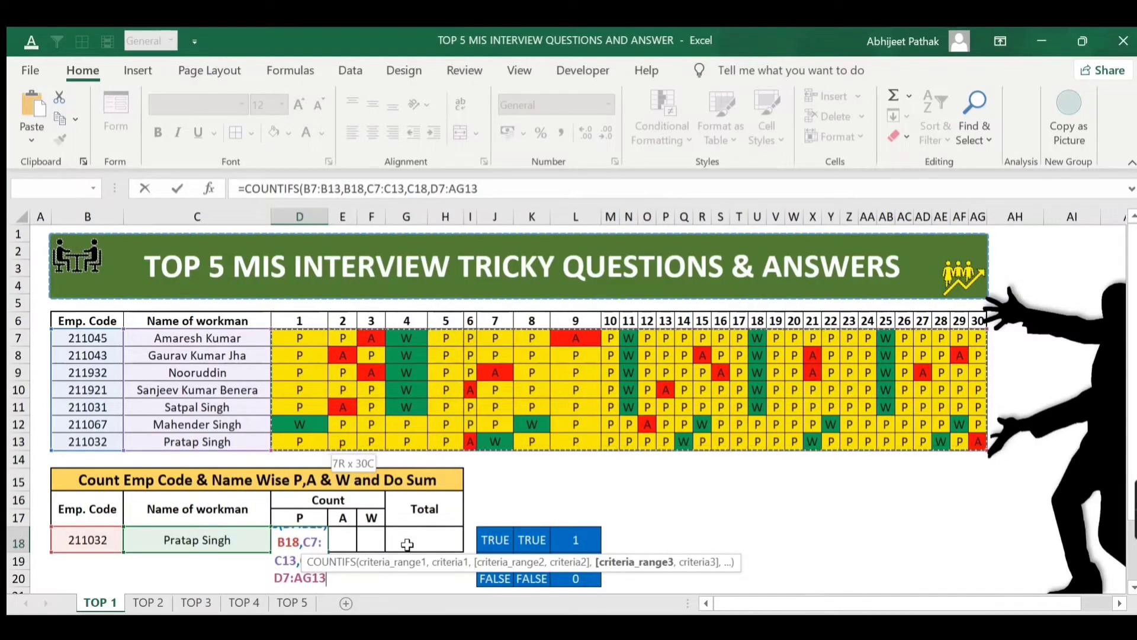
{"action": "type", "text": ","}
{"action": "key", "text": "Up"}
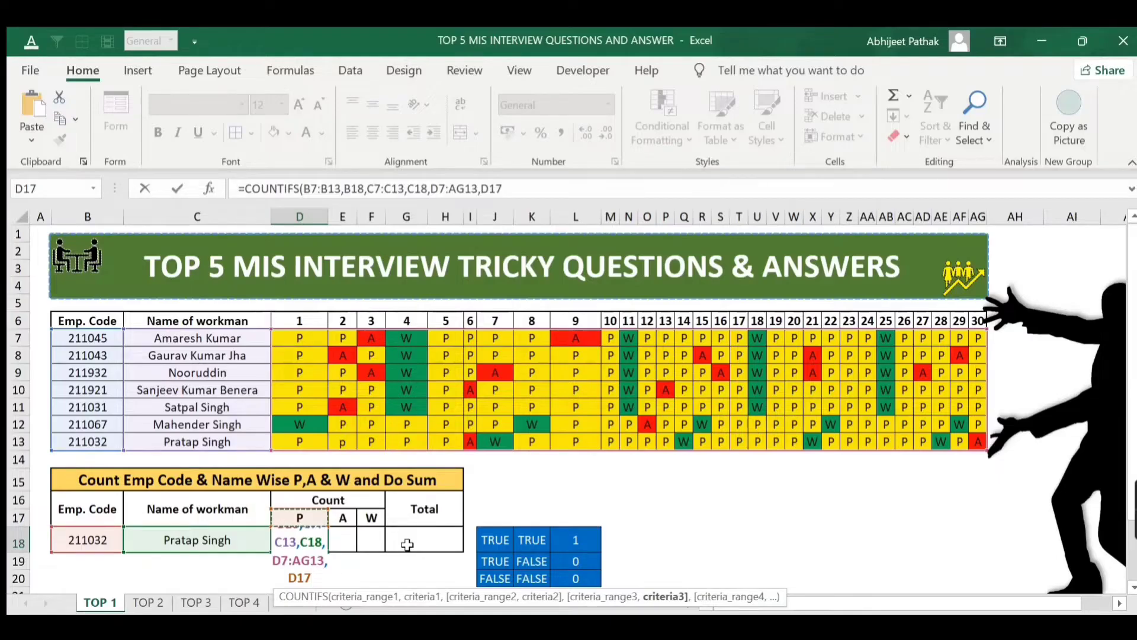
{"action": "type", "text": ")"}
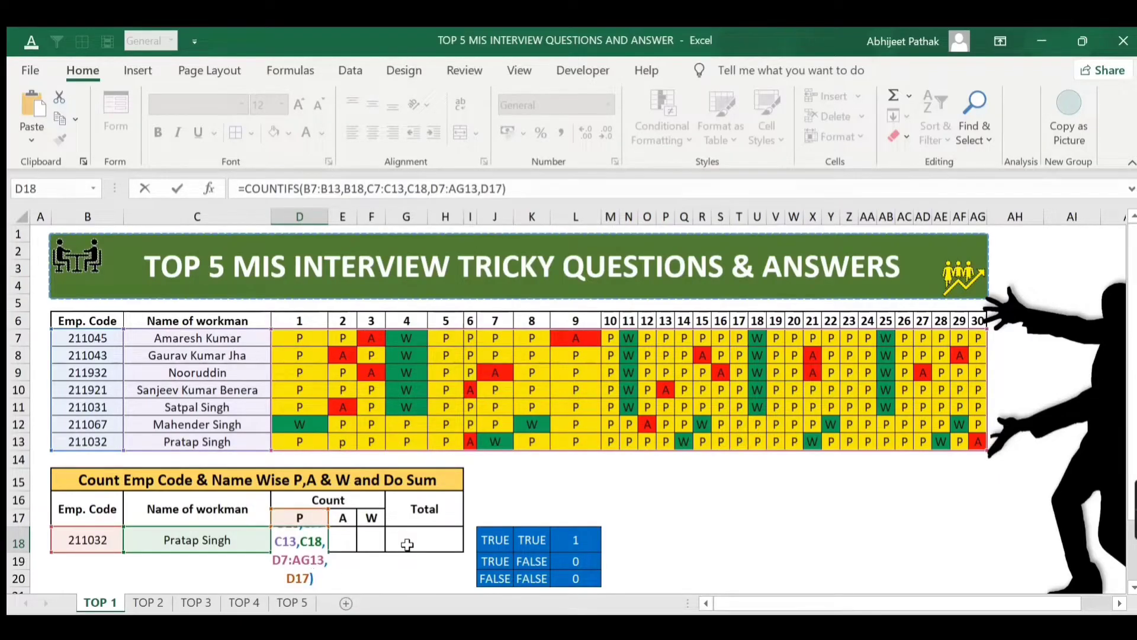
{"action": "key", "text": "ctrl+Return"}
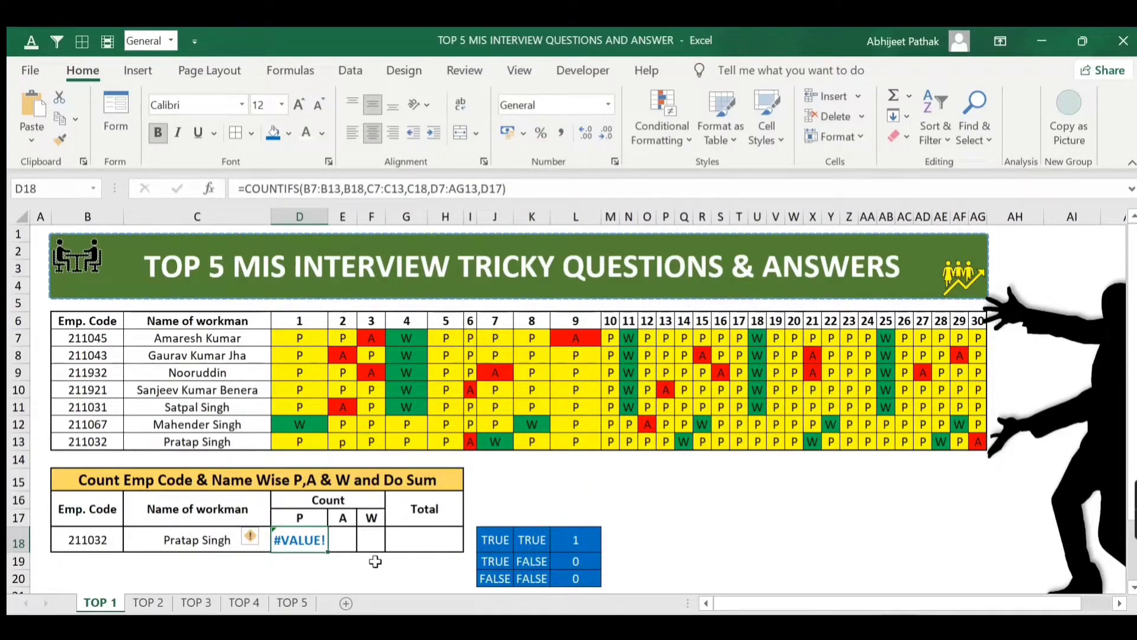
{"action": "key", "text": "Delete"}
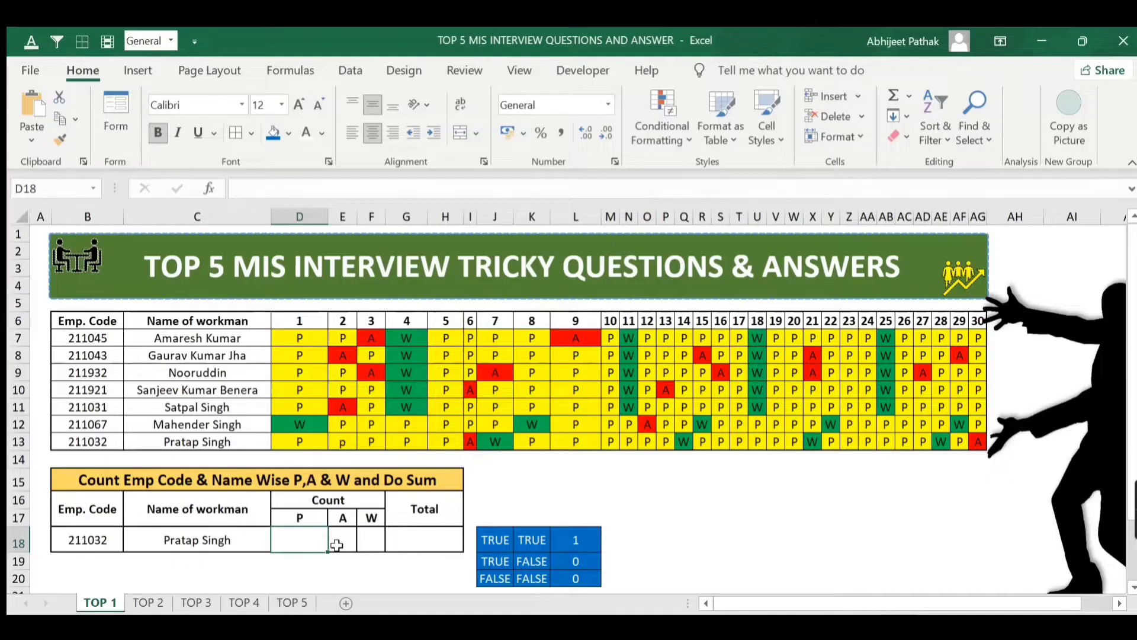
Step: Compare the vertical employee code and name columns with the attendance grid D7:AG13 that spans rows and columns
{"action": "left_click_drag", "start_coordinate": [98, 340], "coordinate": [103, 445]}
{"action": "left_click", "coordinate": [202, 337]}
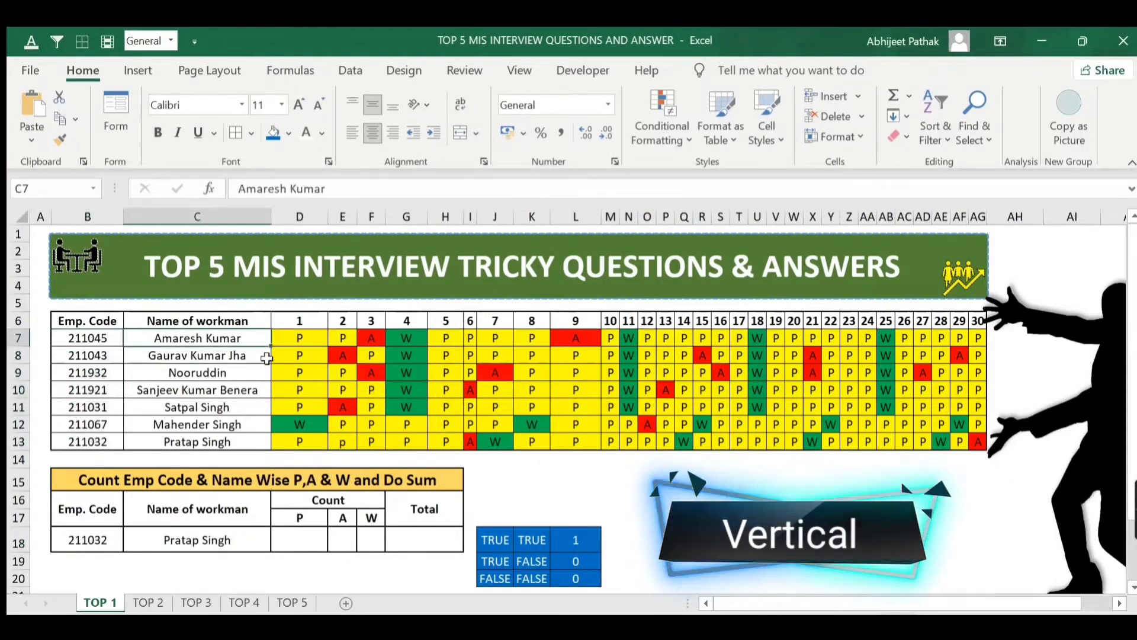
{"action": "left_click_drag", "start_coordinate": [290, 342], "coordinate": [980, 446]}
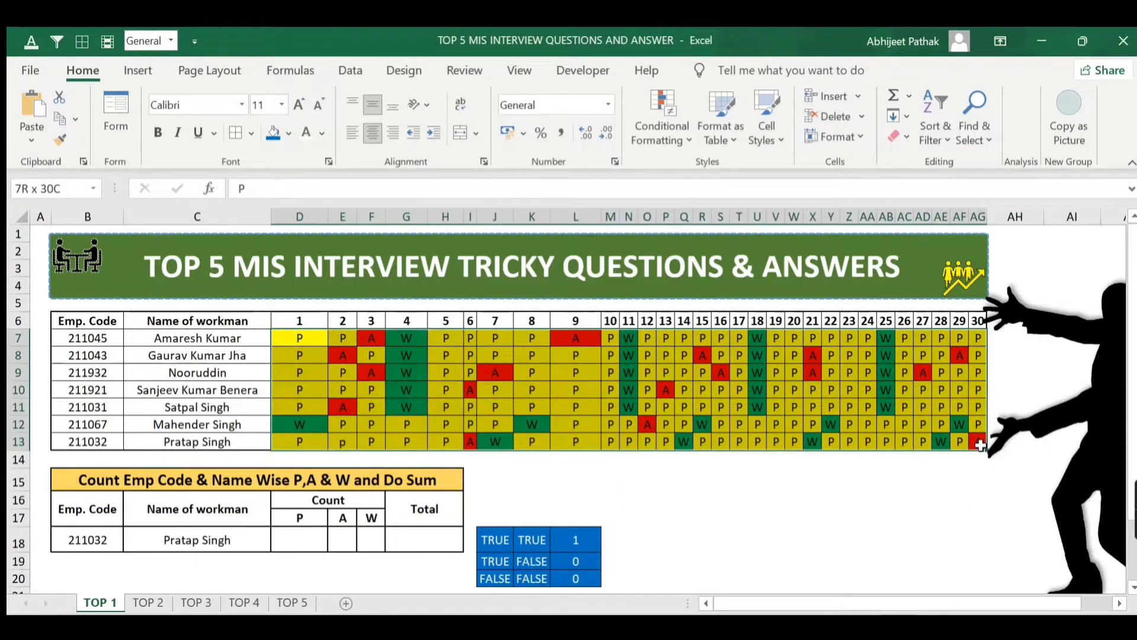
{"action": "left_click_drag", "start_coordinate": [87, 338], "coordinate": [720, 355]}
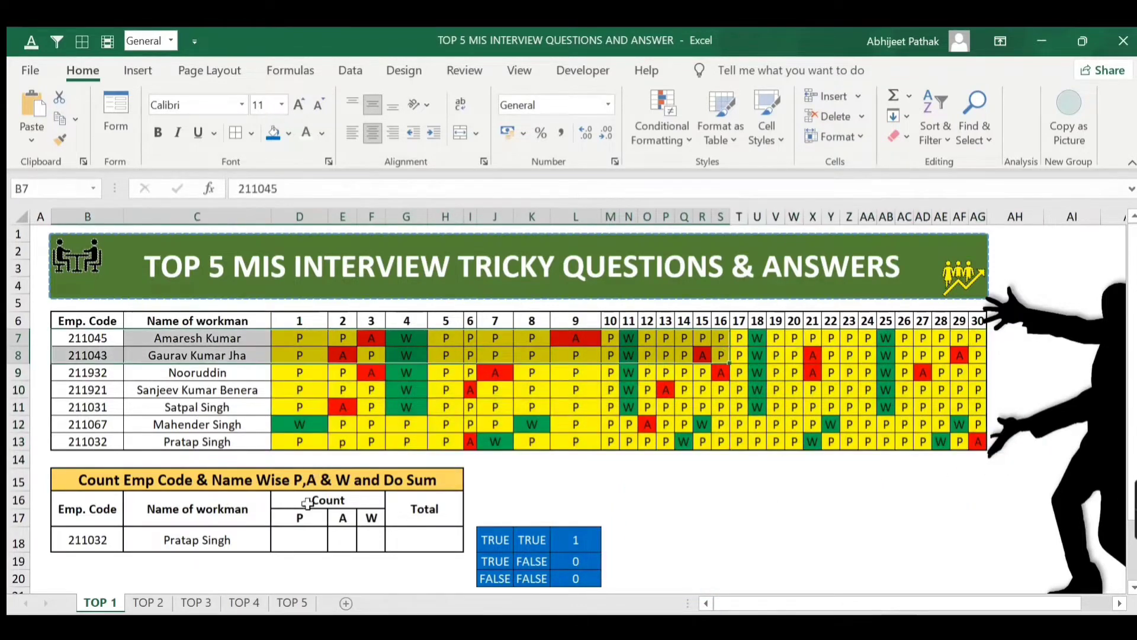
{"action": "left_click", "coordinate": [310, 529]}
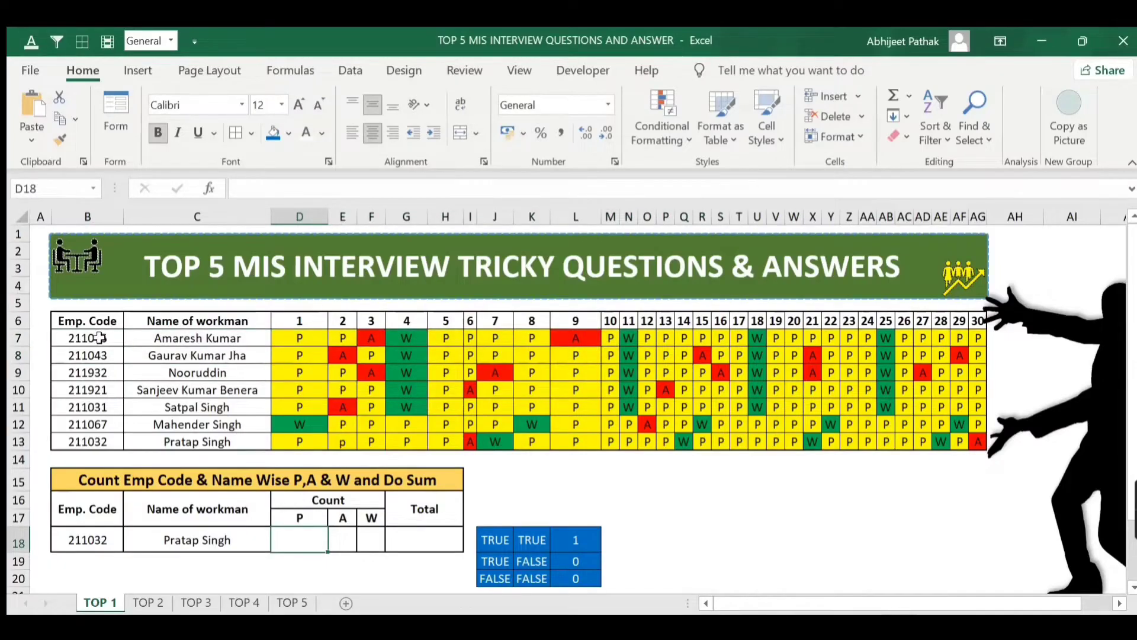
{"action": "left_click_drag", "start_coordinate": [89, 337], "coordinate": [967, 338]}
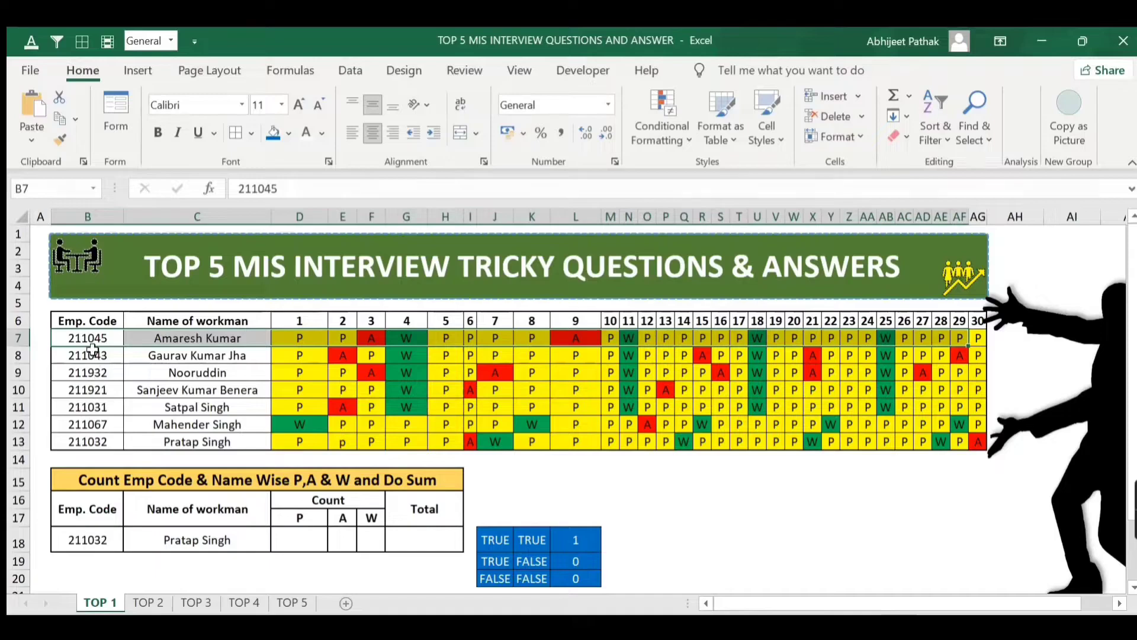
{"action": "left_click_drag", "start_coordinate": [88, 338], "coordinate": [95, 444]}
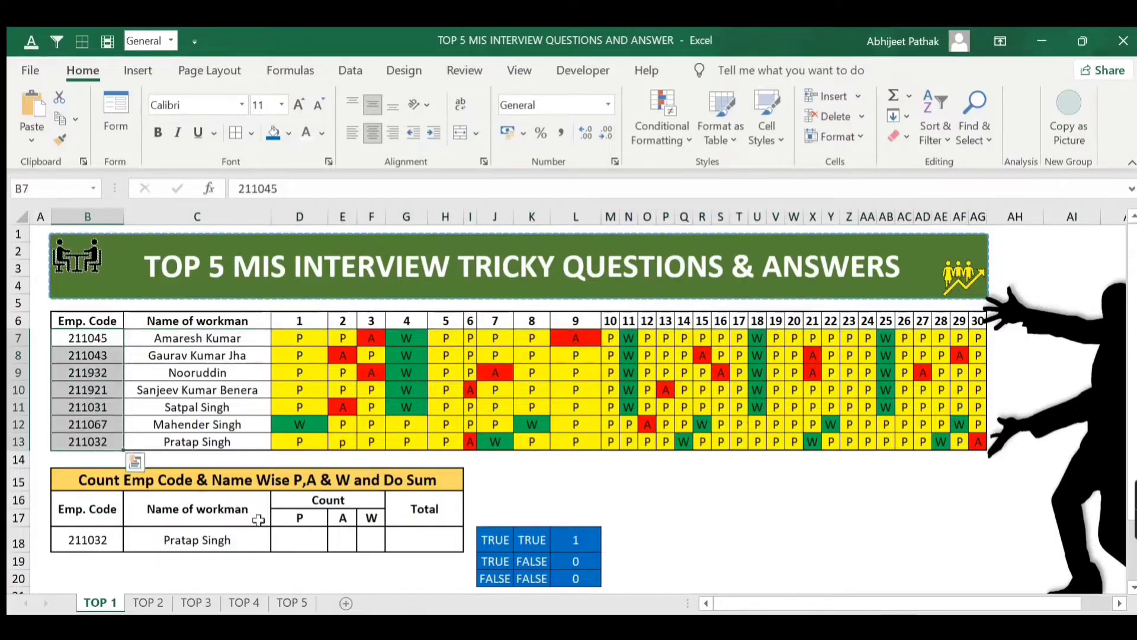
Step: Begin a new COUNTIFS formula in D18 with criteria range B7:B13 and criterion B18
{"action": "left_click", "coordinate": [293, 539]}
{"action": "type", "text": "=cou"}
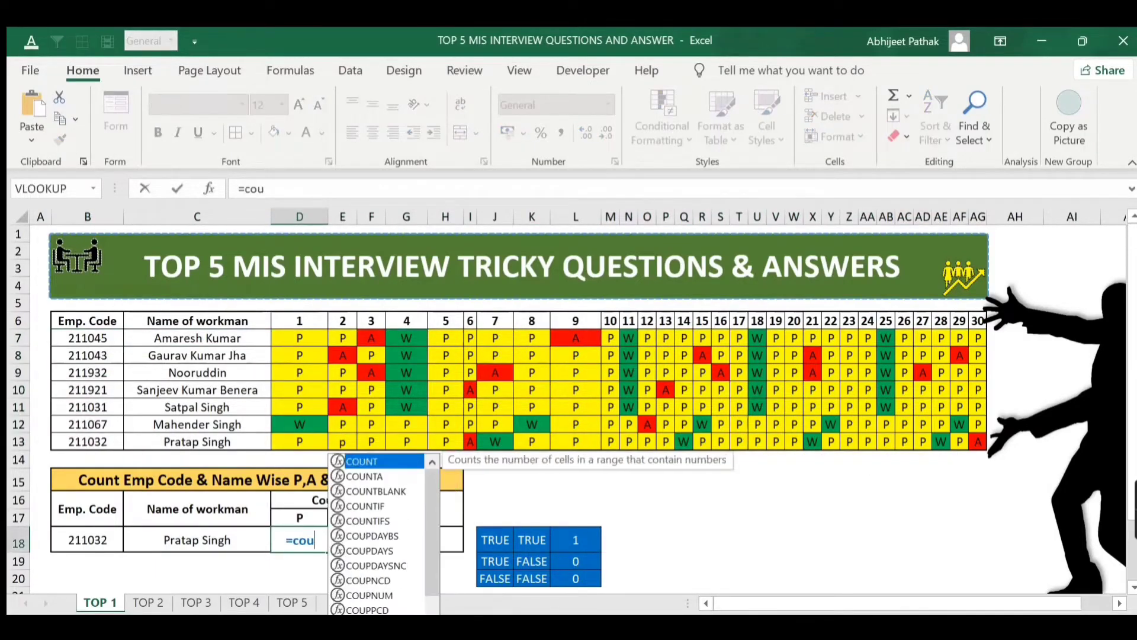
{"action": "type", "text": "ntifs"}
{"action": "key", "text": "Tab"}
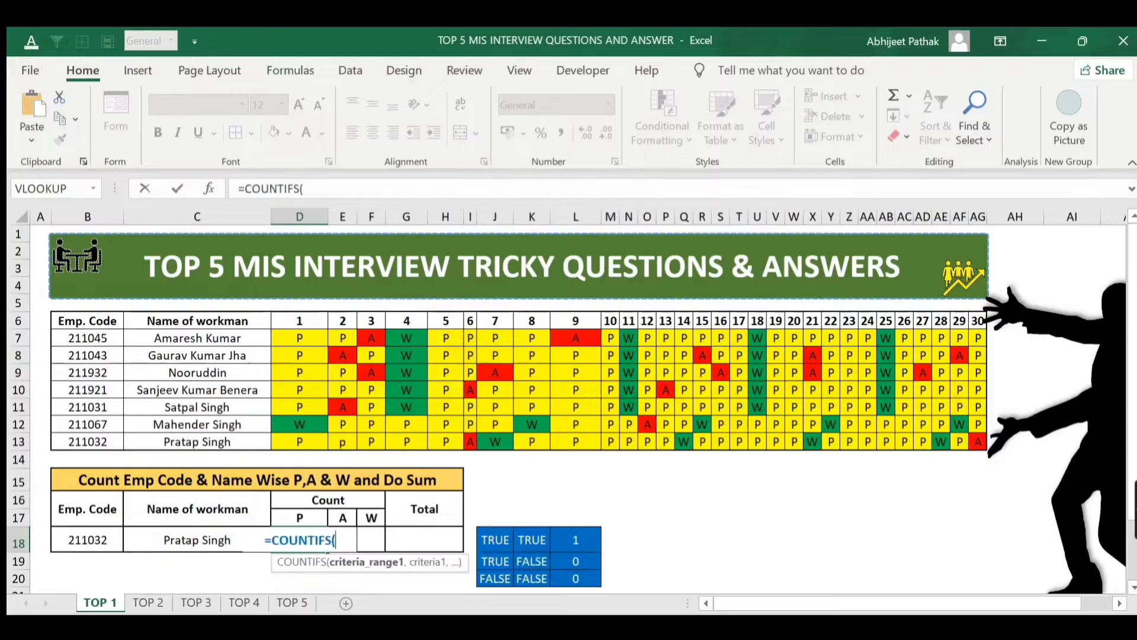
{"action": "key", "text": "Left"}
{"action": "key", "text": "Left"}
{"action": "key", "text": "ctrl+Up"}
{"action": "key", "text": "ctrl+Up"}
{"action": "key", "text": "ctrl+Up"}
{"action": "key", "text": "ctrl+Up"}
{"action": "key", "text": "Down"}
{"action": "key", "text": "ctrl+shift+Down"}
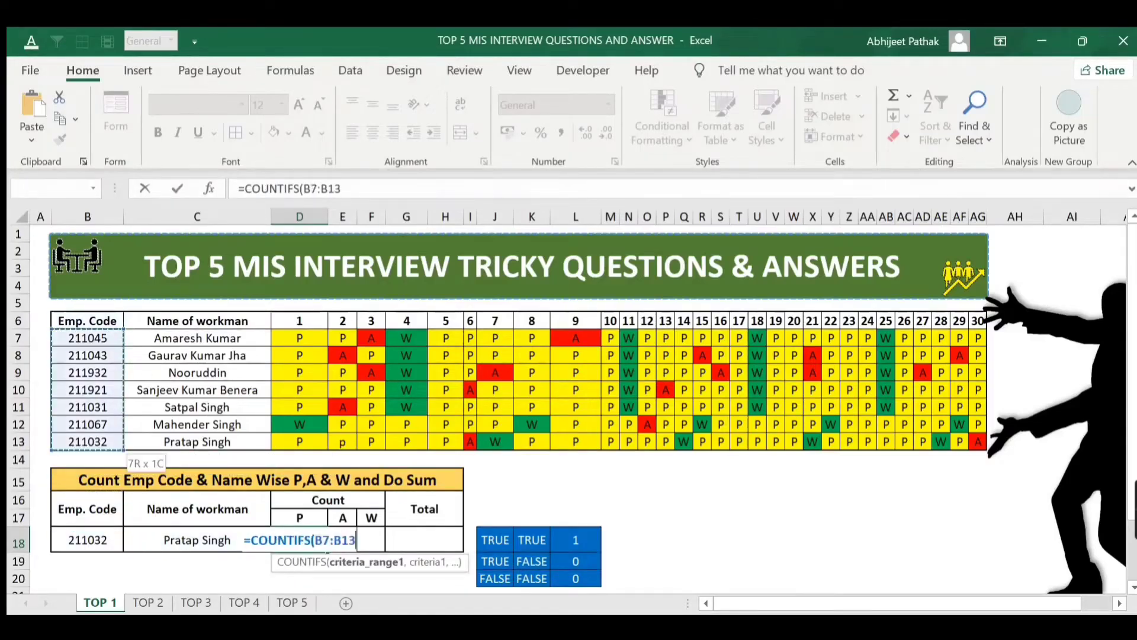
{"action": "type", "text": ","}
{"action": "key", "text": "Left"}
{"action": "key", "text": "Left"}
{"action": "type", "text": ","}
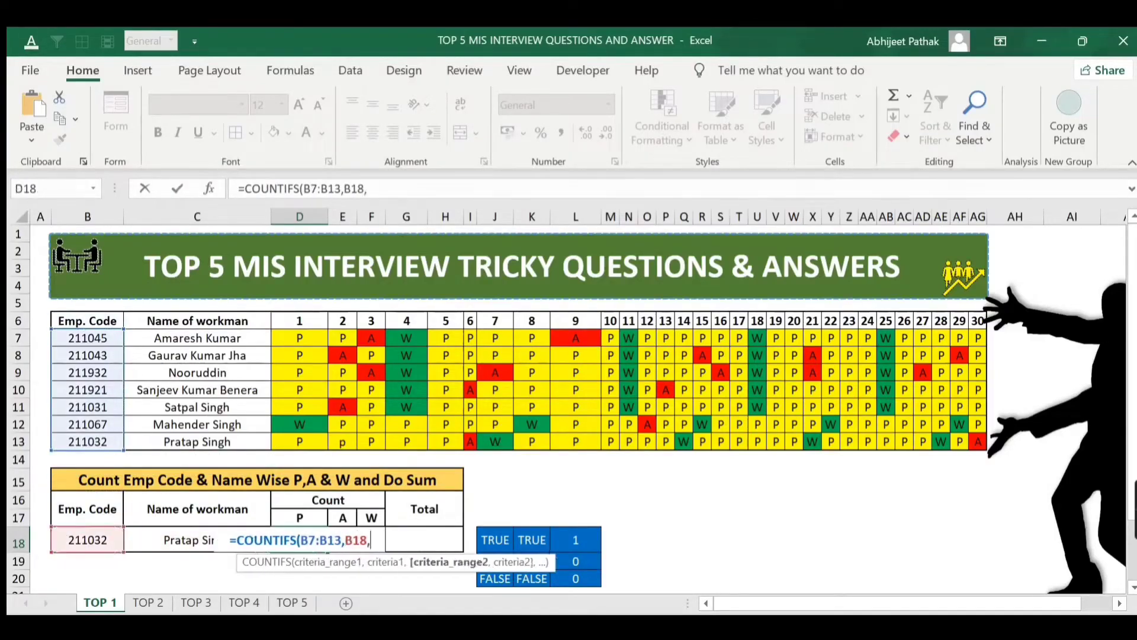
Step: Extend the COUNTIFS formula in D18 with the name range C7:C13 and criterion C18
{"action": "key", "text": "Up"}
{"action": "key", "text": "ctrl+Up"}
{"action": "key", "text": "ctrl+Up"}
{"action": "key", "text": "ctrl+Up"}
{"action": "key", "text": "Down"}
{"action": "key", "text": "Left"}
{"action": "key", "text": "ctrl+shift+Down"}
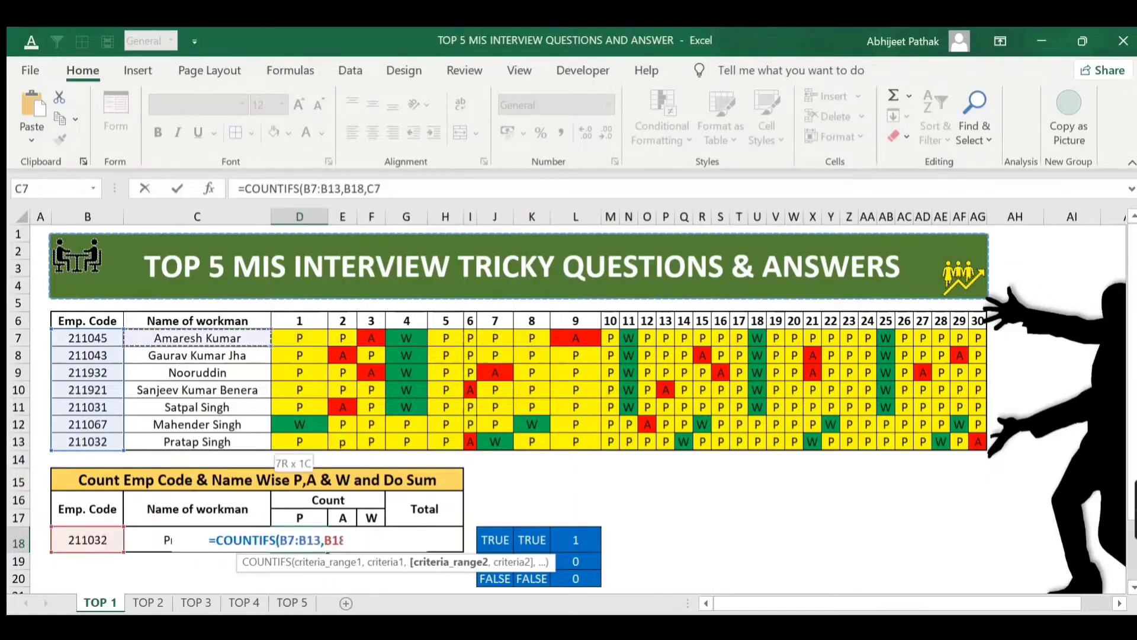
{"action": "type", "text": ","}
{"action": "key", "text": "Left"}
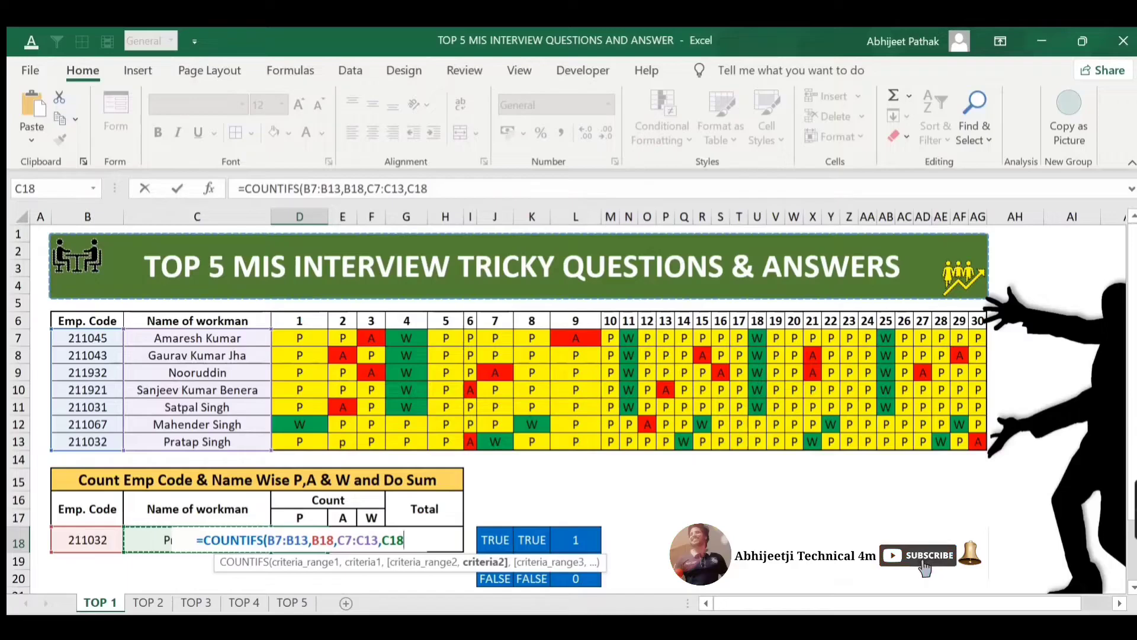
Step: Try adding the attendance grid D7:AG13 as the third criteria range of the COUNTIFS formula in D18
{"action": "type", "text": ","}
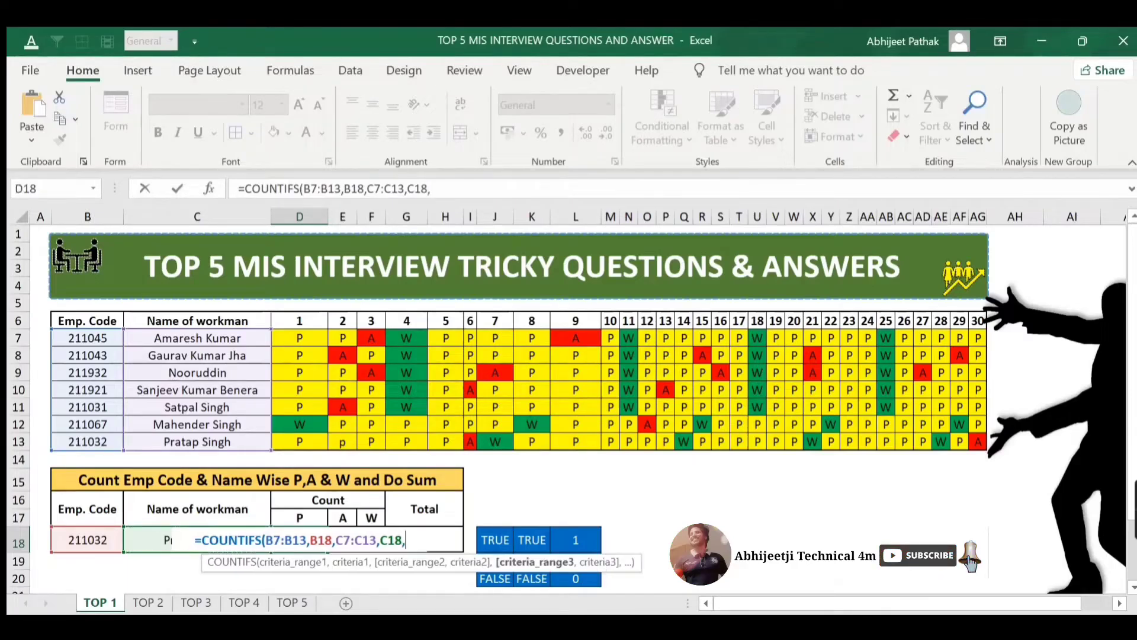
{"action": "key", "text": "Up"}
{"action": "key", "text": "ctrl+Up"}
{"action": "key", "text": "ctrl+Up"}
{"action": "key", "text": "ctrl+Up"}
{"action": "key", "text": "Down"}
{"action": "key", "text": "ctrl+shift+Down"}
{"action": "key", "text": "ctrl+shift+Right"}
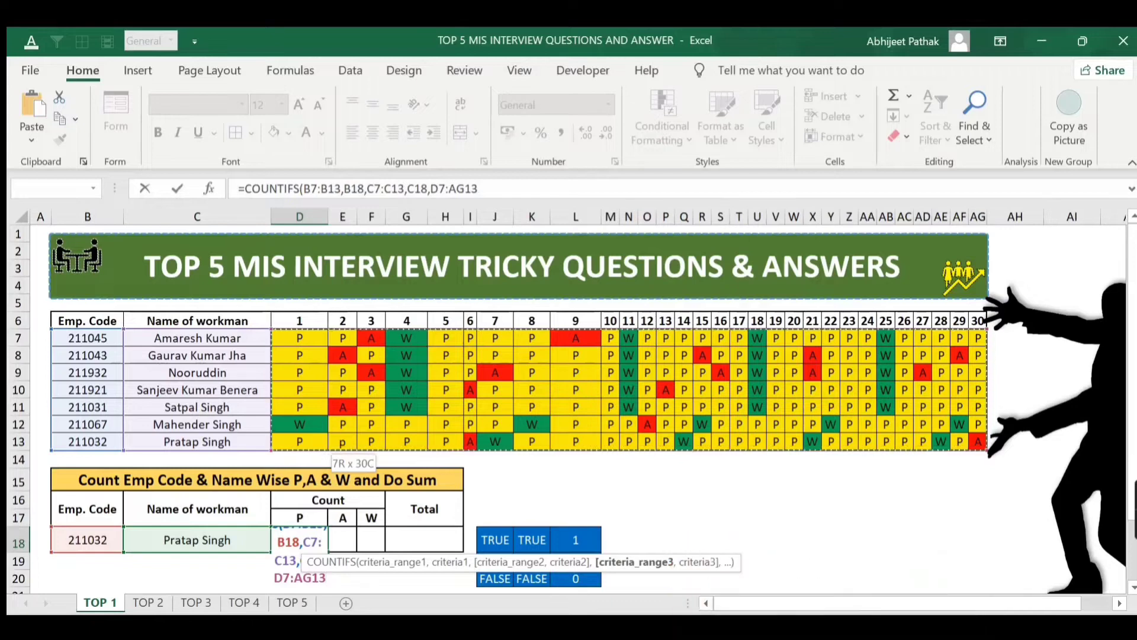
Step: Move the third criteria range reference down column D from D7 to D13, and discard the COUNTIFS formula
{"action": "key", "text": "Left"}
{"action": "key", "text": "Right"}
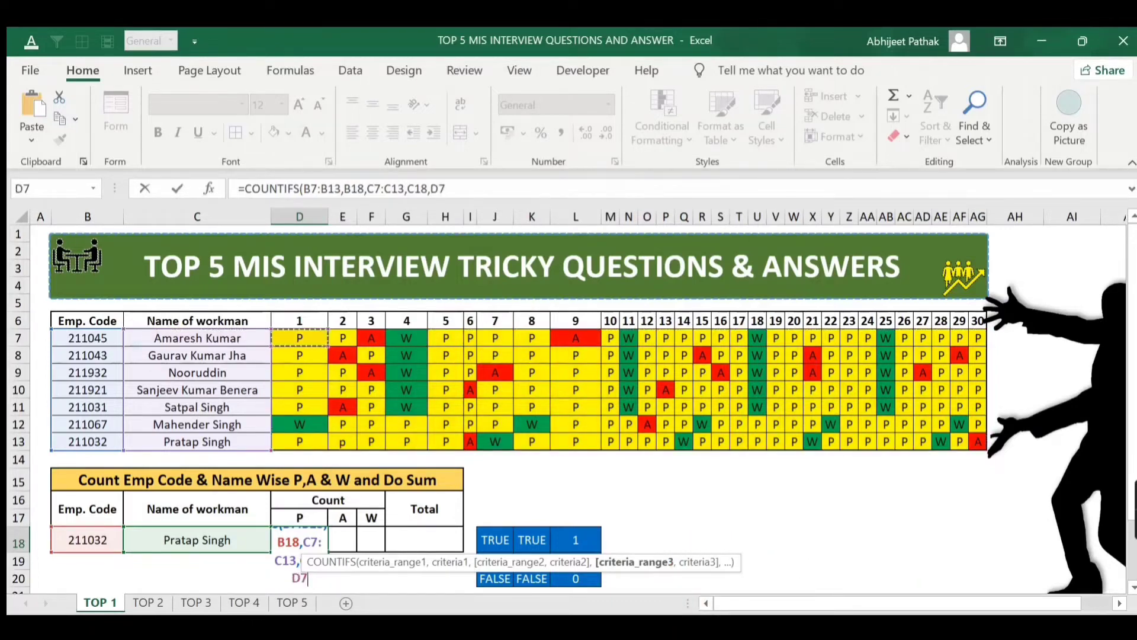
{"action": "key", "text": "Down"}
{"action": "key", "text": "Down"}
{"action": "key", "text": "Down"}
{"action": "key", "text": "Down"}
{"action": "key", "text": "Down"}
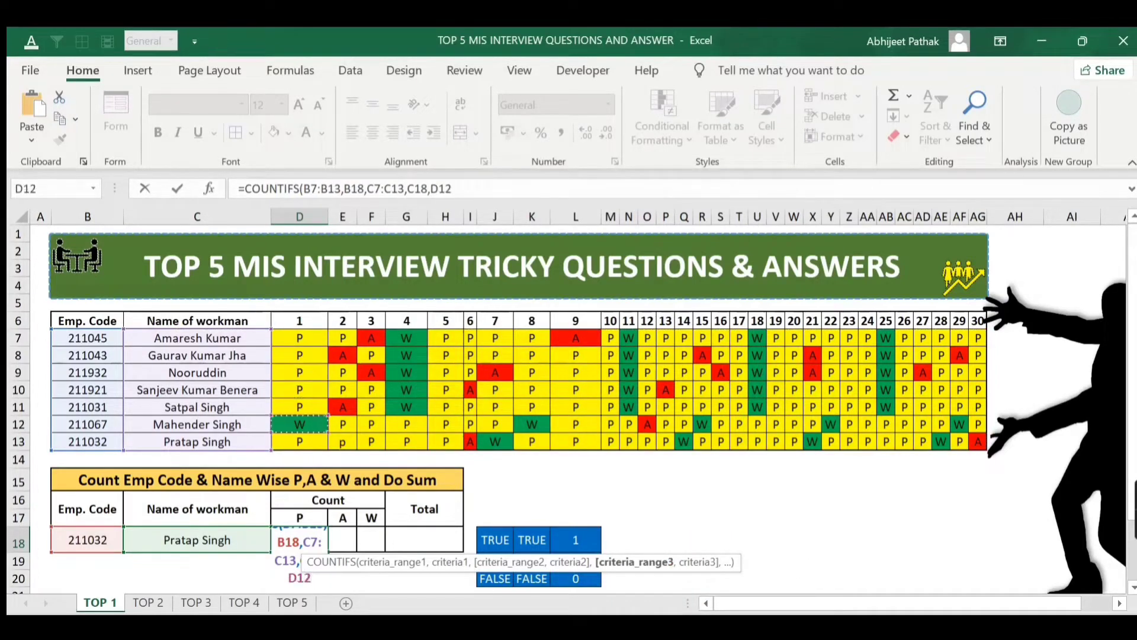
{"action": "key", "text": "Down"}
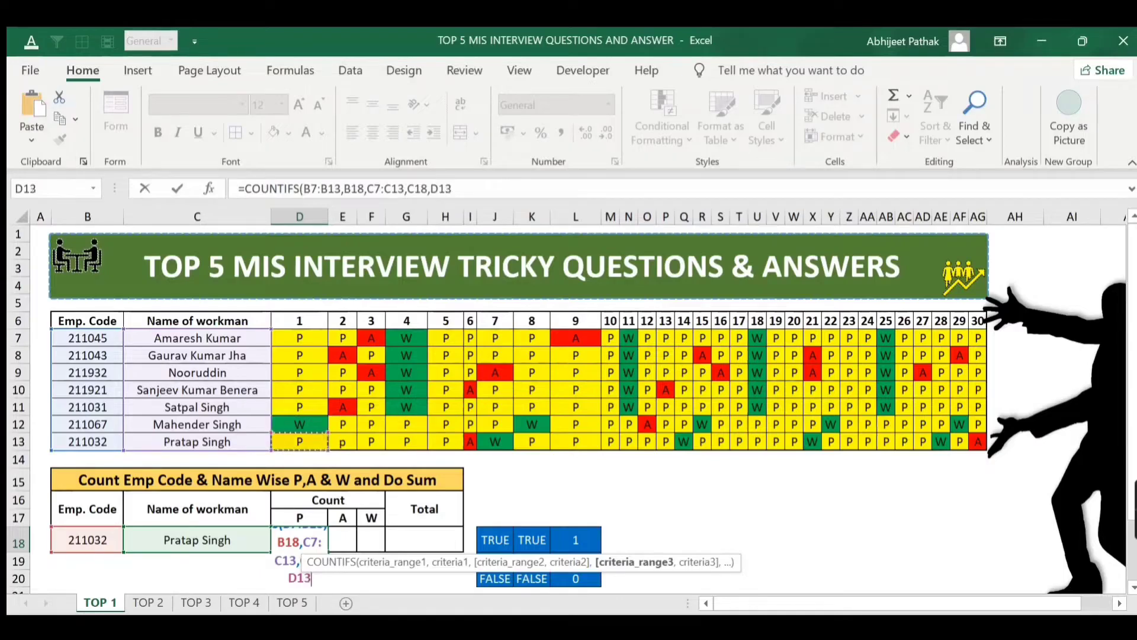
{"action": "key", "text": "Escape"}
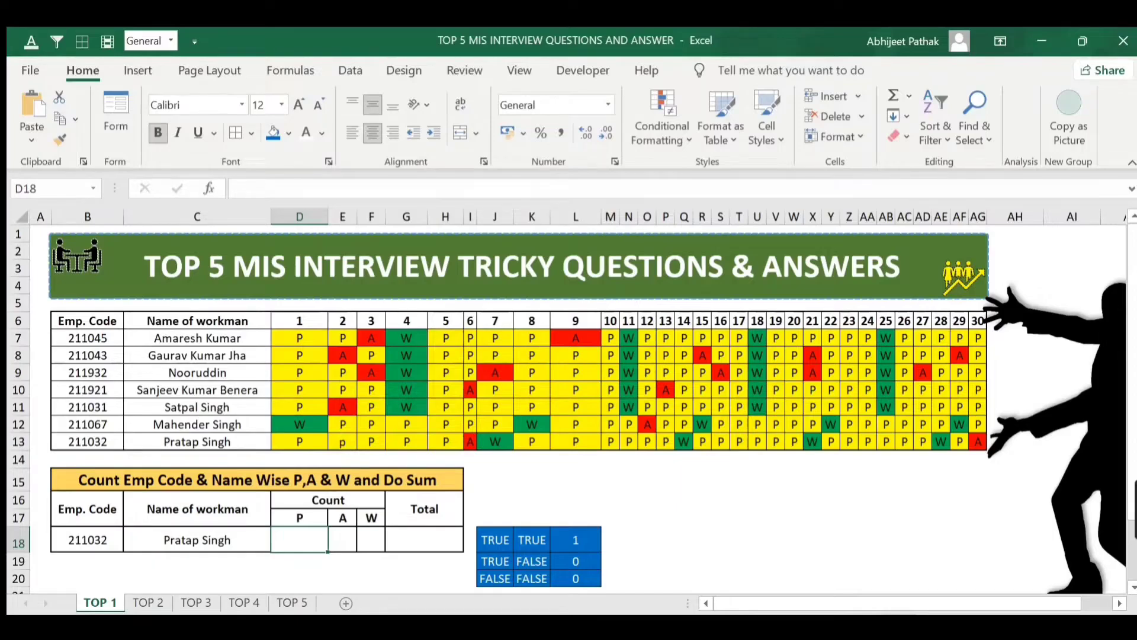
{"action": "type", "text": "="}
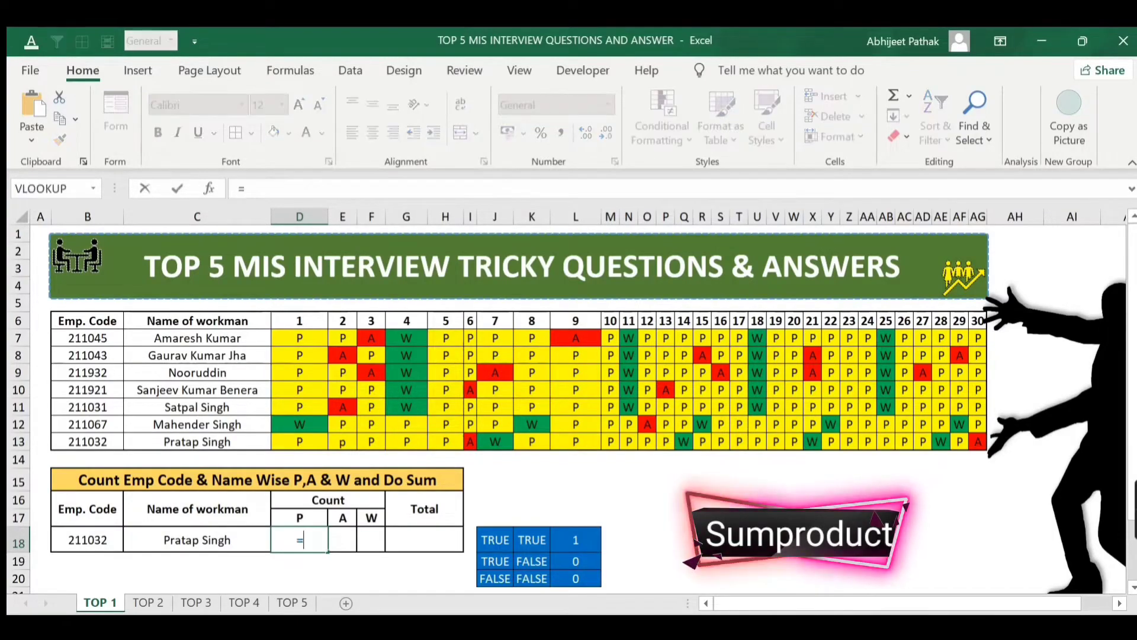
{"action": "type", "text": "s"}
{"action": "key", "text": "Escape"}
{"action": "key", "text": "Escape"}
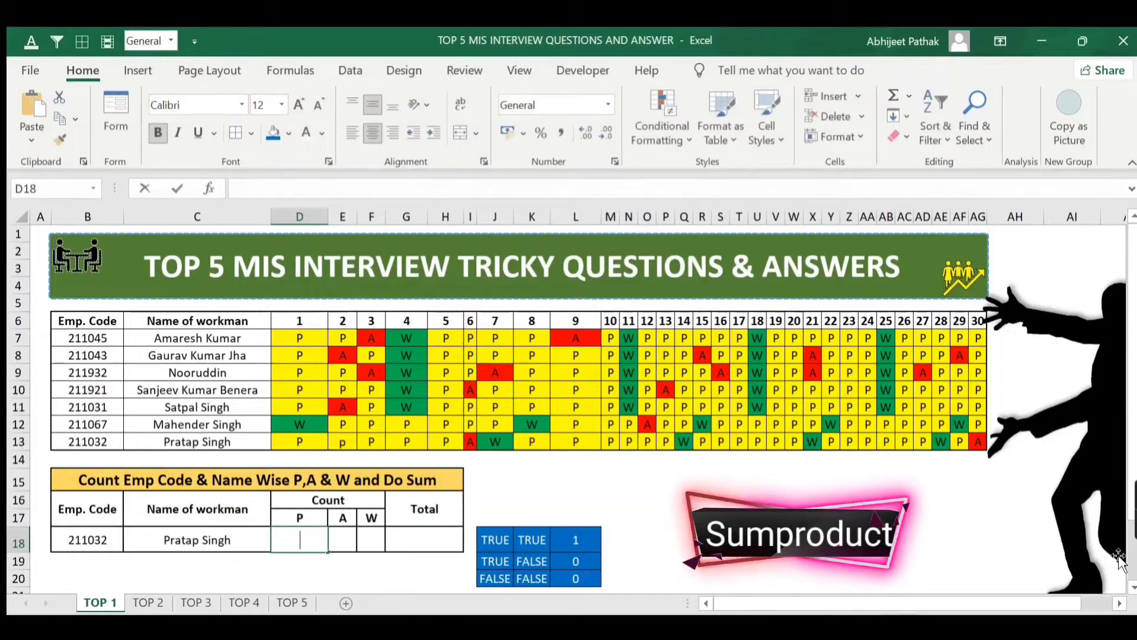
Step: Begin a SUMPRODUCT formula in D18 with the employee code condition (B18=B7:B13)
{"action": "type", "text": "=sump"}
{"action": "key", "text": "Tab"}
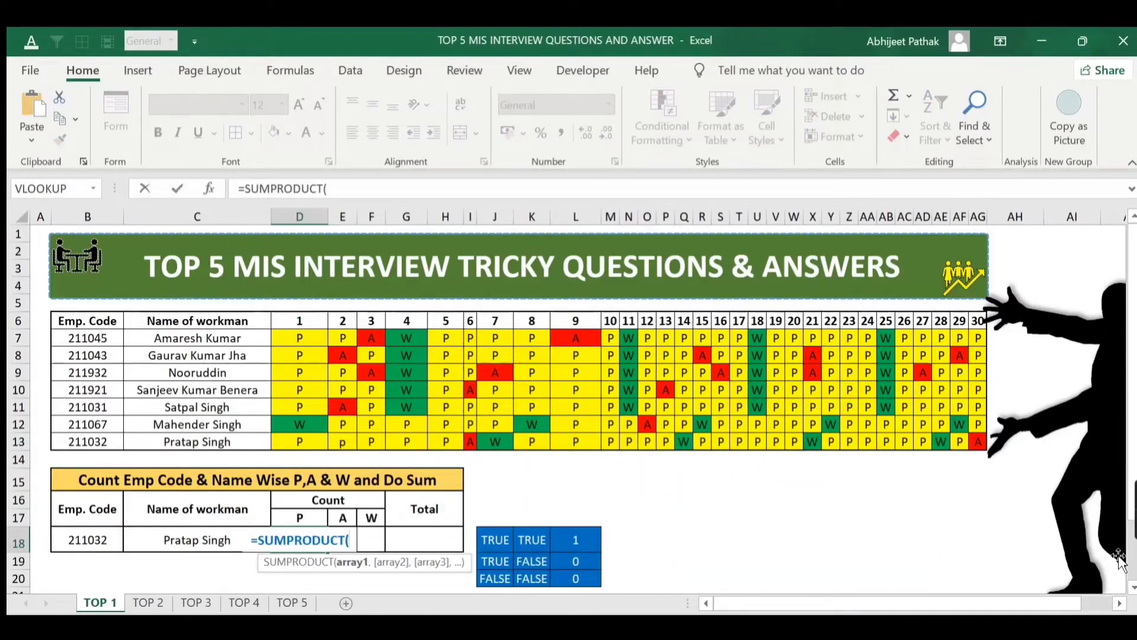
{"action": "type", "text": "("}
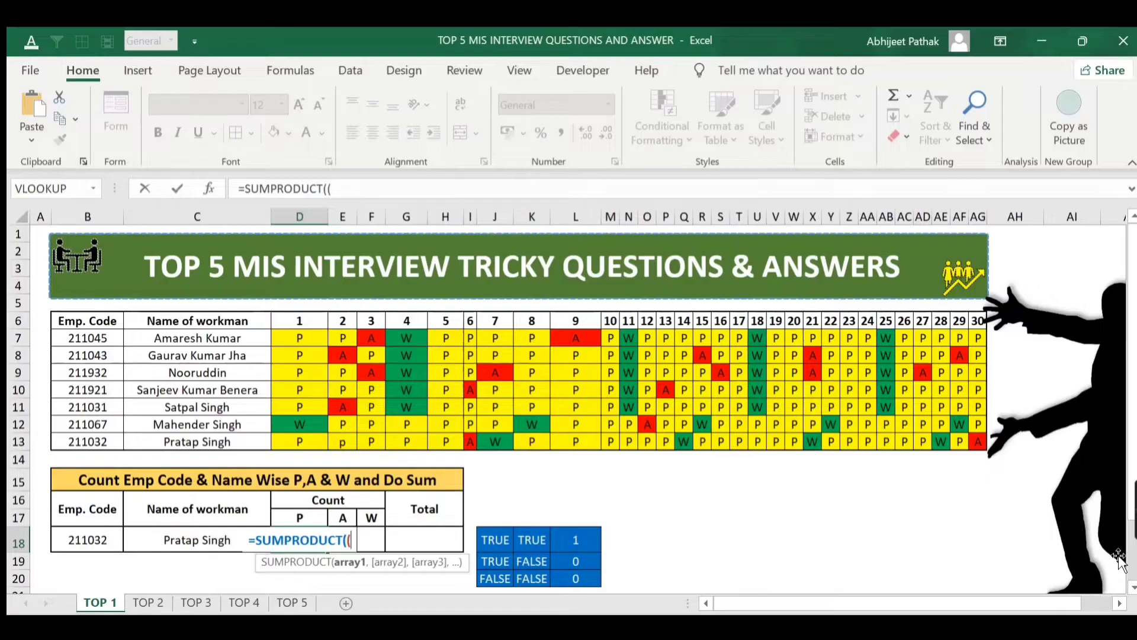
{"action": "key", "text": "Left"}
{"action": "key", "text": "Left"}
{"action": "type", "text": "="}
{"action": "key", "text": "Up"}
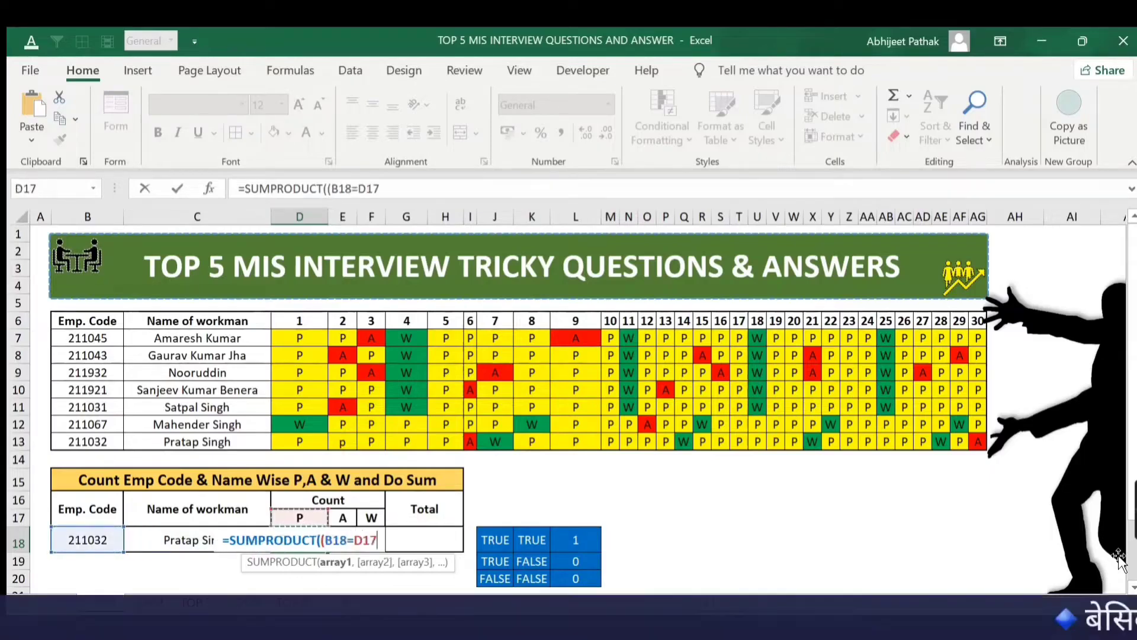
{"action": "key", "text": "Up"}
{"action": "key", "text": "Up"}
{"action": "key", "text": "Up"}
{"action": "key", "text": "Up"}
{"action": "key", "text": "Up"}
{"action": "key", "text": "Up"}
{"action": "key", "text": "Up"}
{"action": "key", "text": "Up"}
{"action": "key", "text": "Up"}
{"action": "key", "text": "Up"}
{"action": "key", "text": "Left"}
{"action": "key", "text": "Left"}
{"action": "key", "text": "shift+Down"}
{"action": "key", "text": "shift+Down"}
{"action": "key", "text": "shift+Down"}
{"action": "key", "text": "shift+Down"}
{"action": "key", "text": "shift+Down"}
{"action": "key", "text": "shift+Down"}
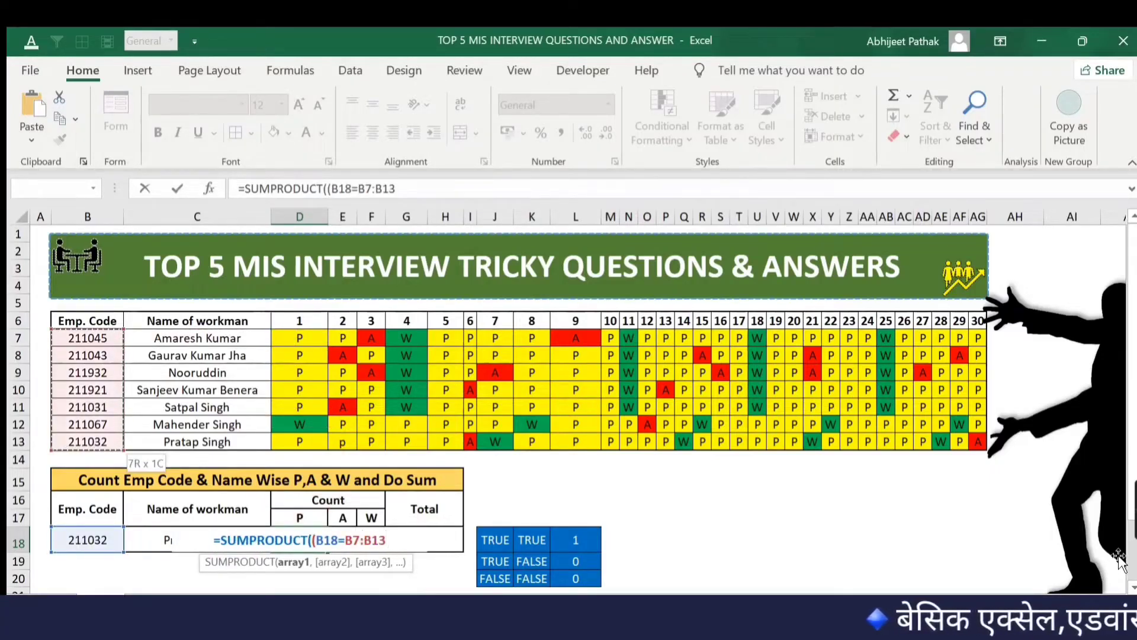
{"action": "type", "text": ")"}
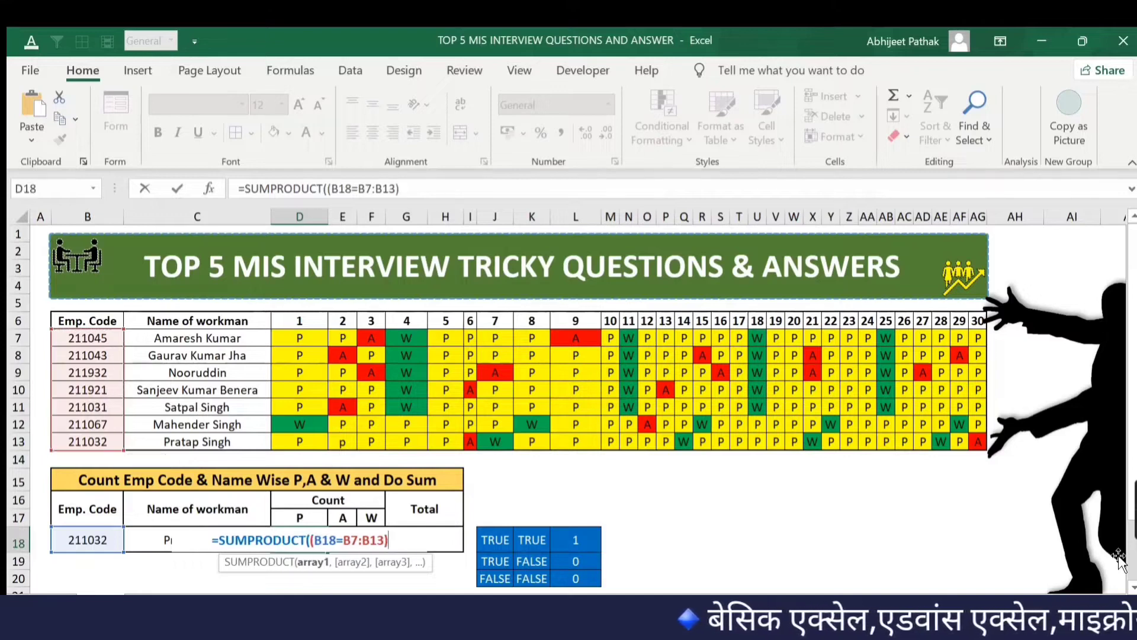
Step: Multiply the SUMPRODUCT condition in D18 by the workman name condition (C18=C7:C13)
{"action": "type", "text": "*("}
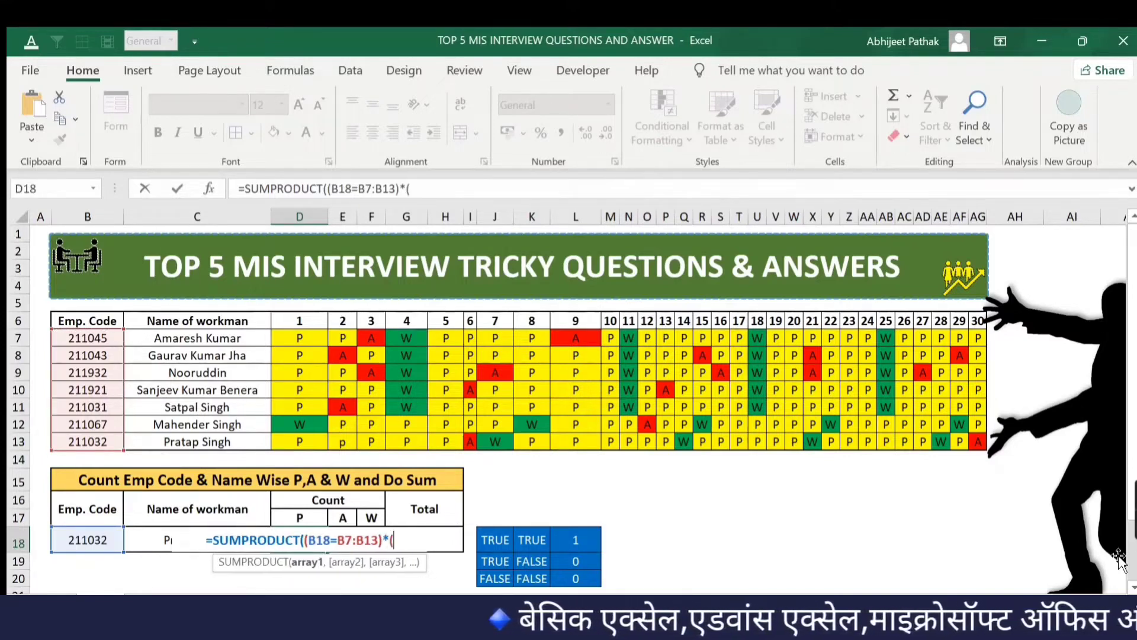
{"action": "left_click", "coordinate": [144, 541]}
{"action": "type", "text": "="}
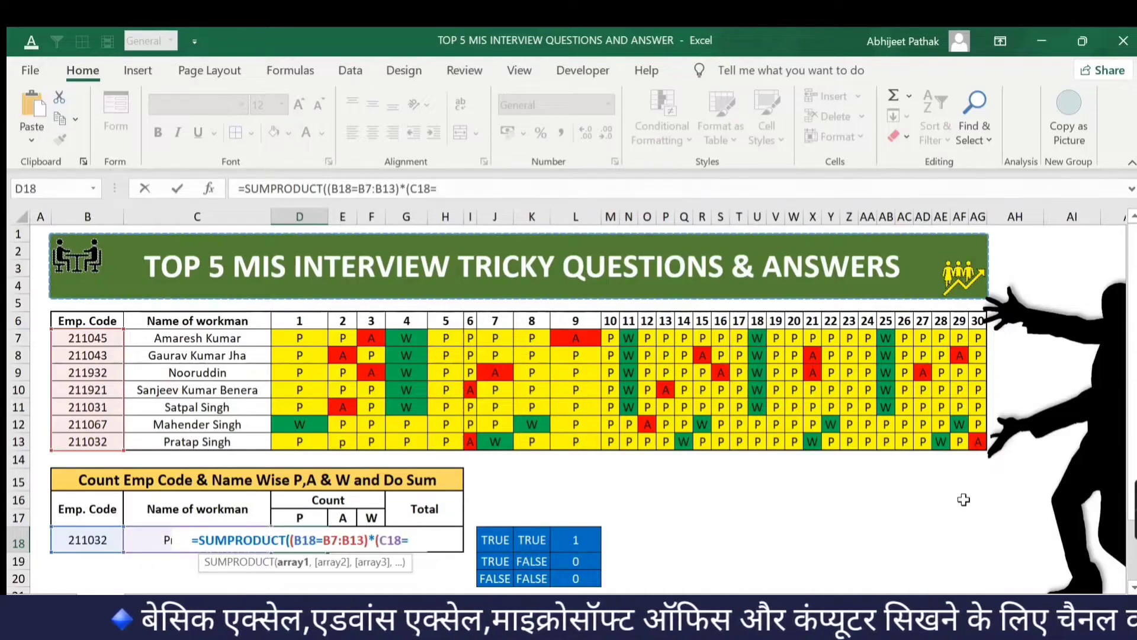
{"action": "key", "text": "Up"}
{"action": "key", "text": "Up"}
{"action": "key", "text": "Up"}
{"action": "key", "text": "Up"}
{"action": "key", "text": "Up"}
{"action": "key", "text": "Up"}
{"action": "key", "text": "Up"}
{"action": "key", "text": "Up"}
{"action": "key", "text": "Up"}
{"action": "key", "text": "Up"}
{"action": "key", "text": "Up"}
{"action": "key", "text": "Up"}
{"action": "key", "text": "Left"}
{"action": "key", "text": "Down"}
{"action": "key", "text": "ctrl+shift+Down"}
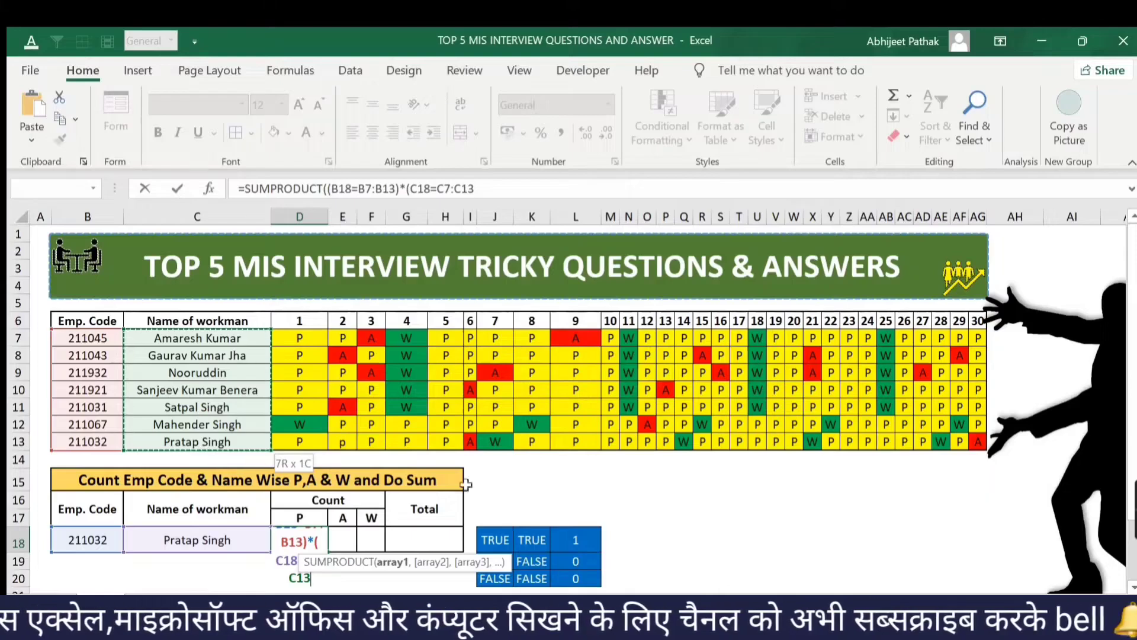
{"action": "type", "text": ")"}
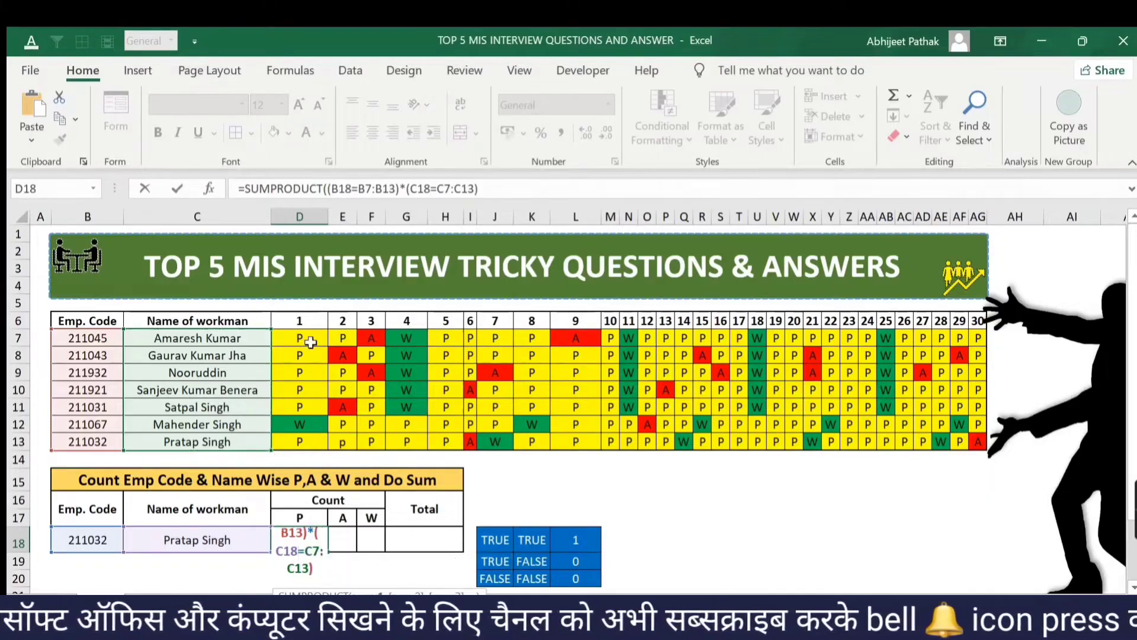
Step: Multiply by the attendance condition (D17=D7:AG13) and enter the completed SUMPRODUCT formula in D18
{"action": "type", "text": "*"}
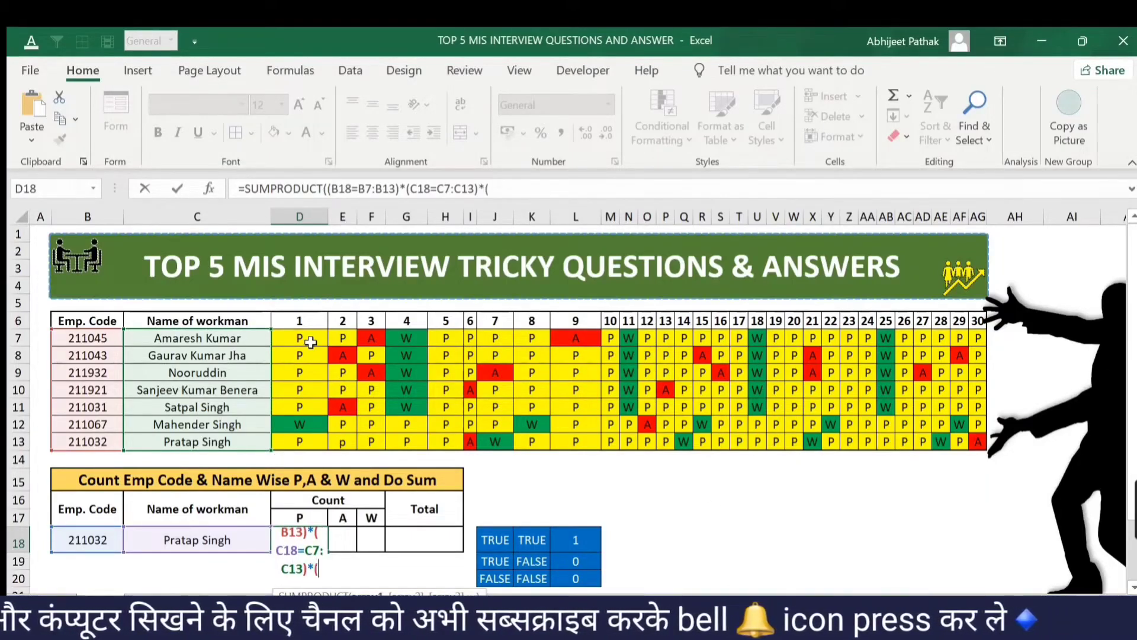
{"action": "type", "text": "("}
{"action": "left_click", "coordinate": [304, 518]}
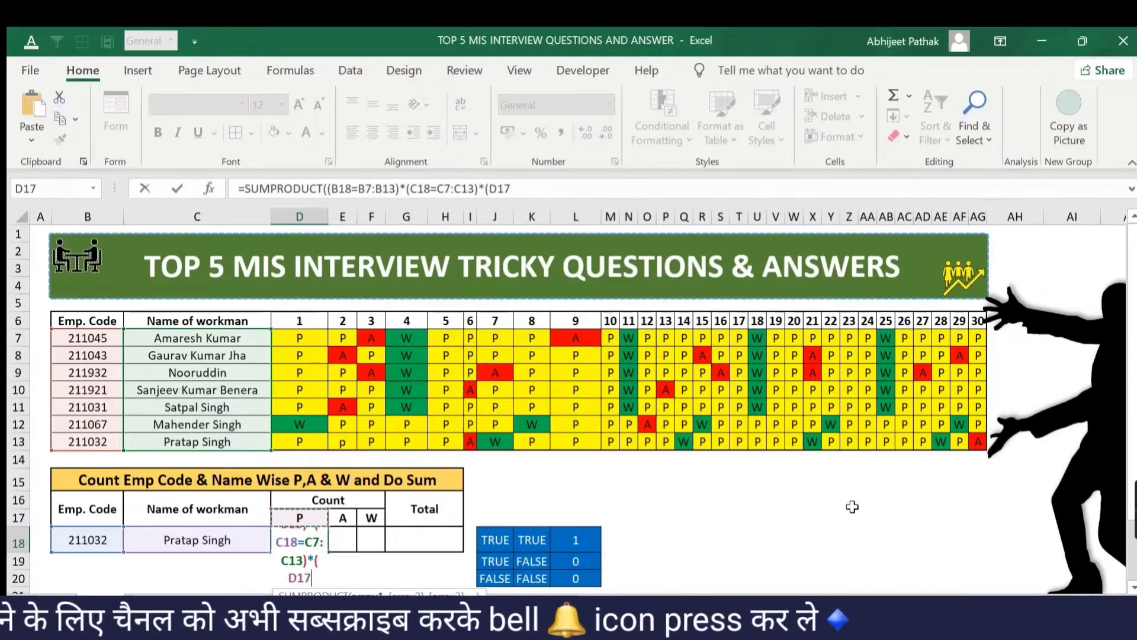
{"action": "type", "text": "="}
{"action": "key", "text": "Up"}
{"action": "key", "text": "Up"}
{"action": "key", "text": "Up"}
{"action": "key", "text": "Up"}
{"action": "key", "text": "Up"}
{"action": "key", "text": "Up"}
{"action": "key", "text": "Up"}
{"action": "key", "text": "Up"}
{"action": "key", "text": "Up"}
{"action": "key", "text": "Up"}
{"action": "key", "text": "Up"}
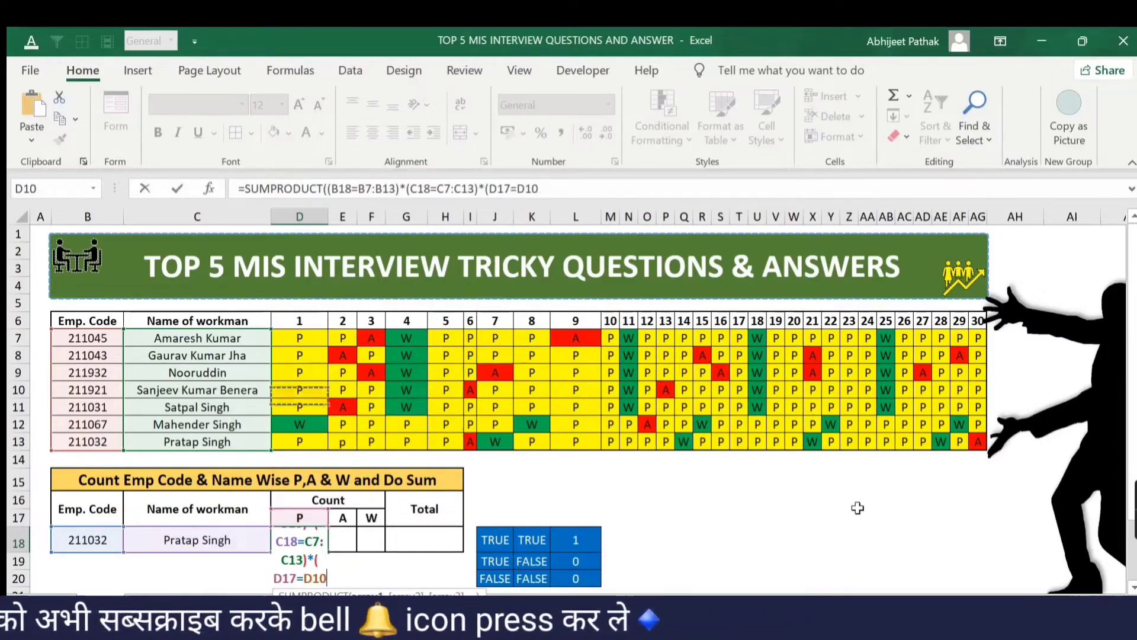
{"action": "key", "text": "ctrl+shift+Down"}
{"action": "key", "text": "ctrl+shift+Right"}
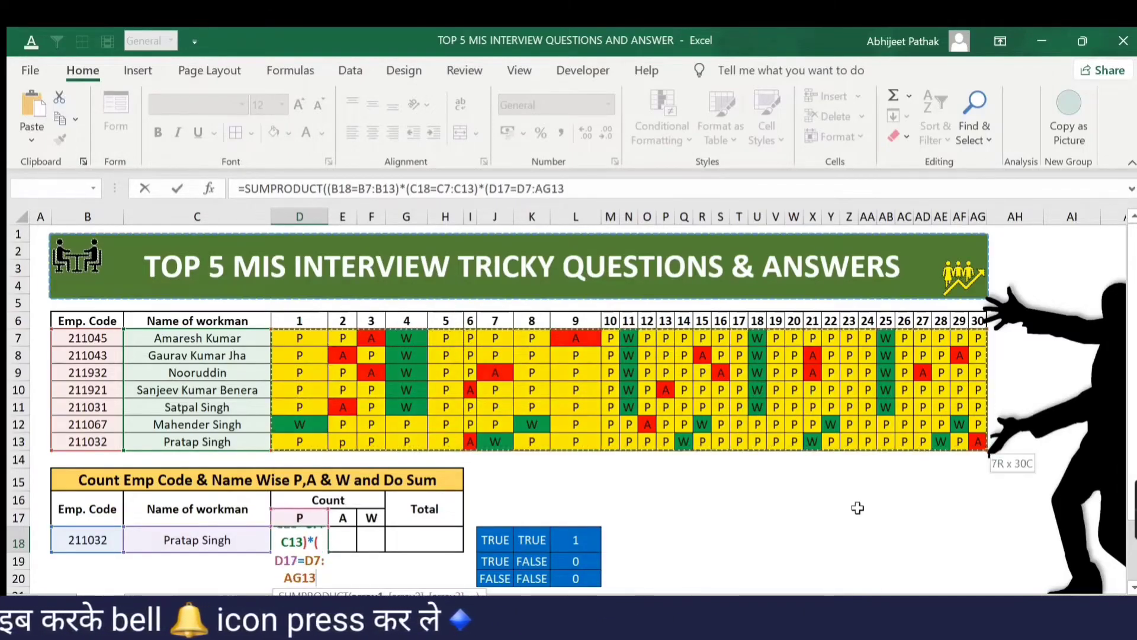
{"action": "type", "text": ")"}
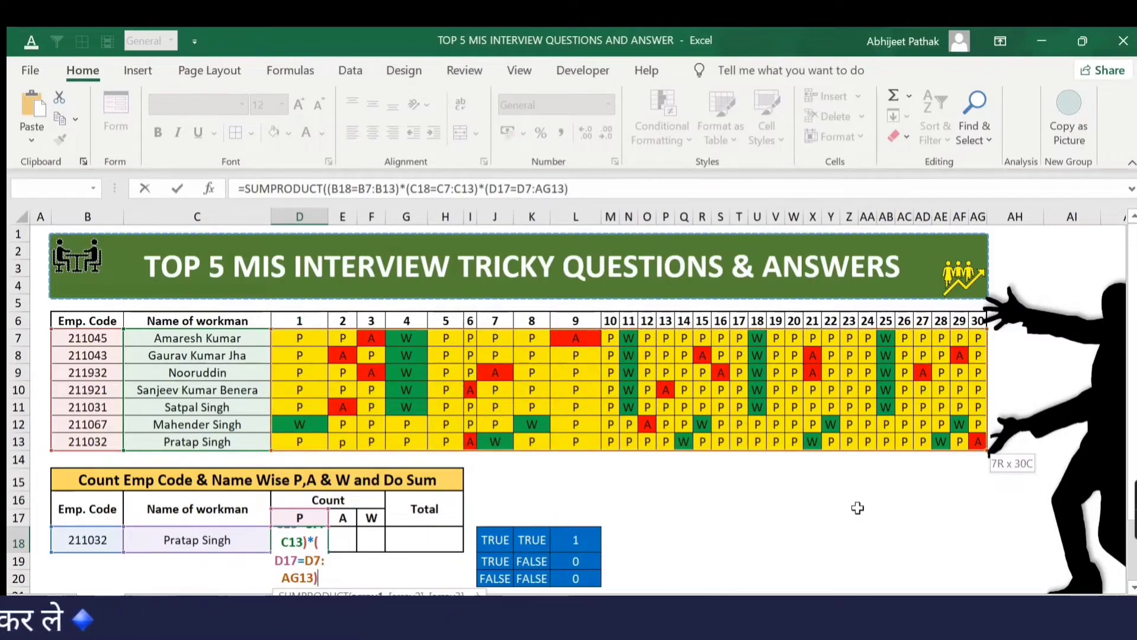
{"action": "type", "text": ")"}
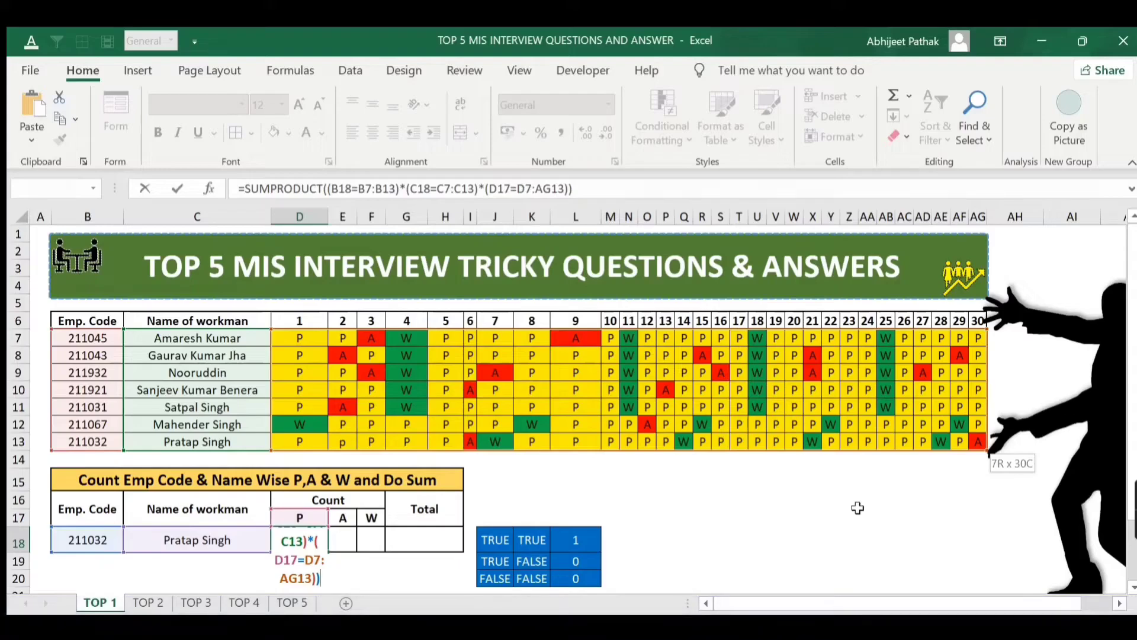
{"action": "key", "text": "ctrl+Return"}
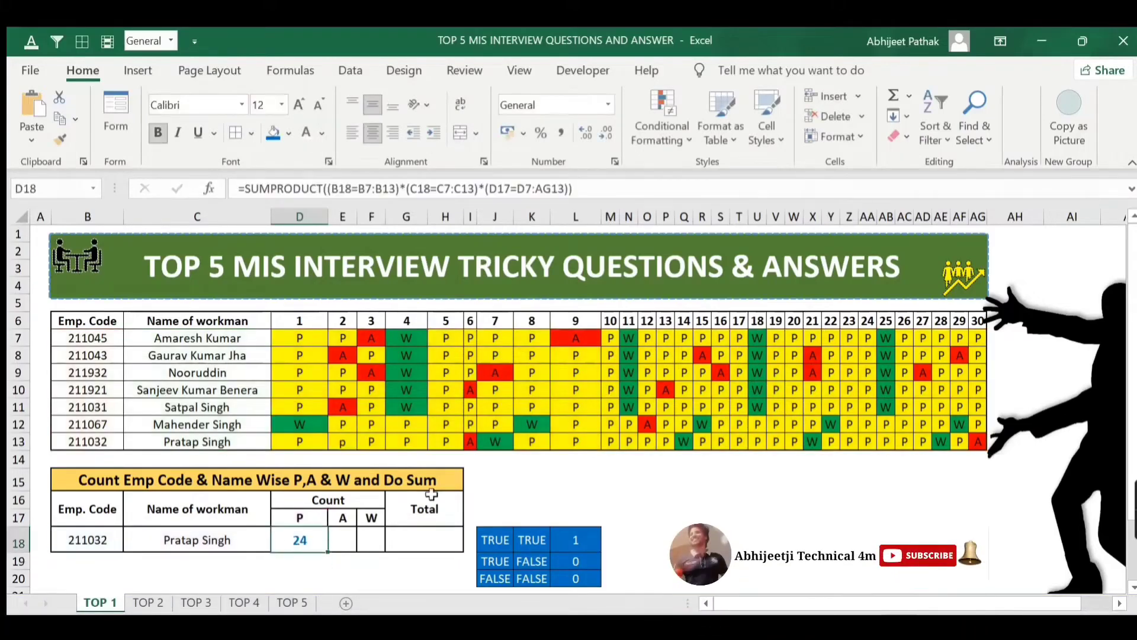
Step: Test the P count in D18 by changing the day 1 mark in D13 to A, and restore it to P
{"action": "left_click", "coordinate": [185, 546]}
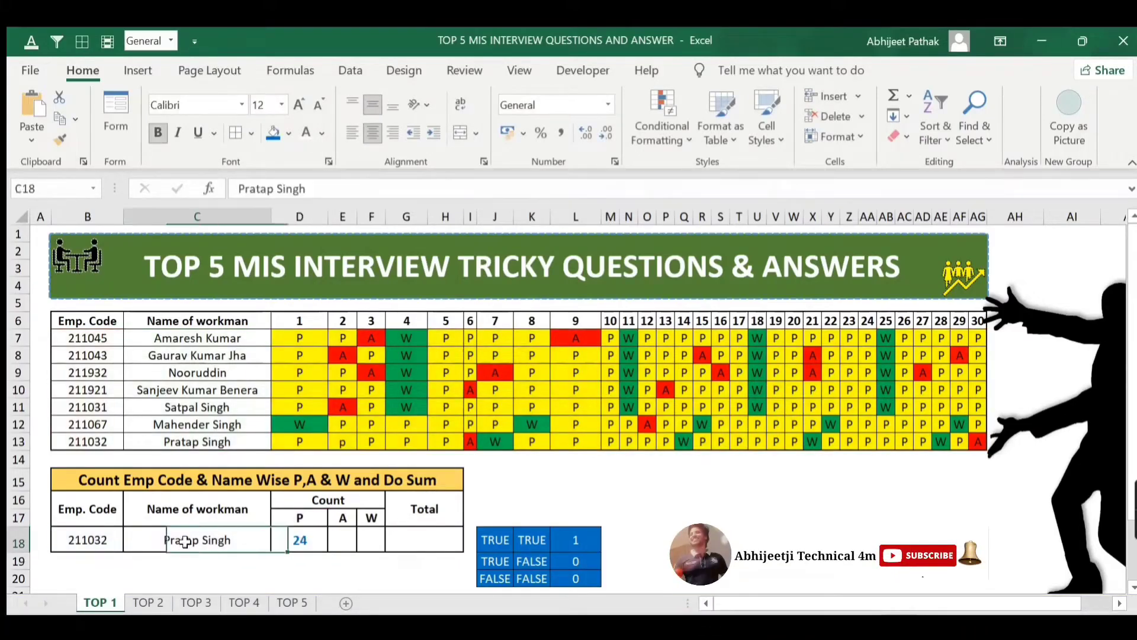
{"action": "left_click", "coordinate": [305, 539]}
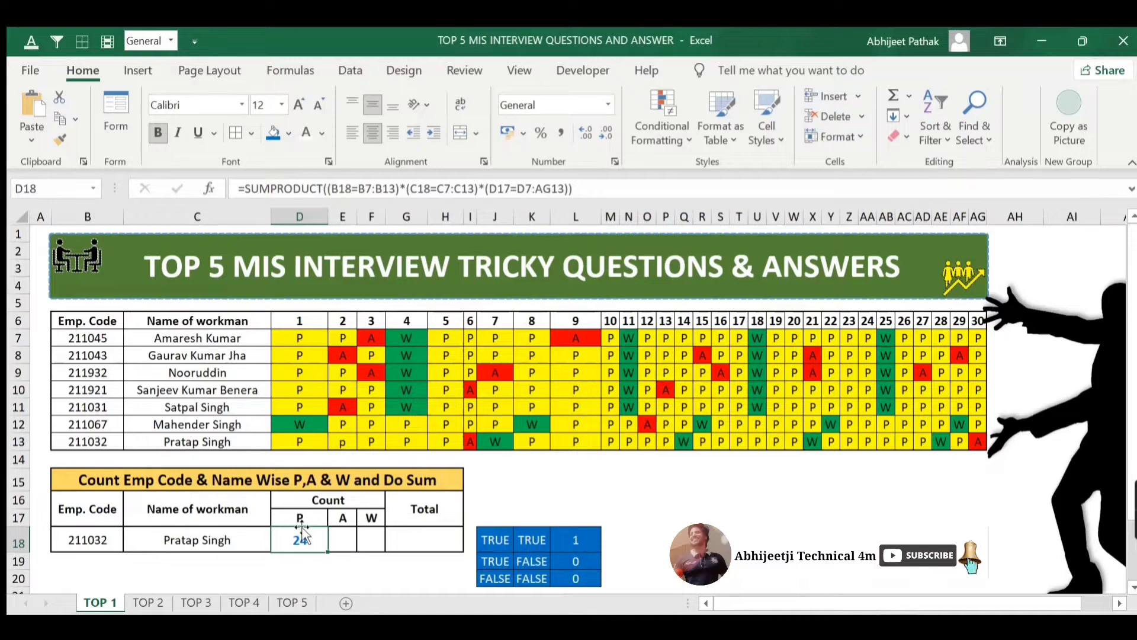
{"action": "left_click", "coordinate": [308, 444]}
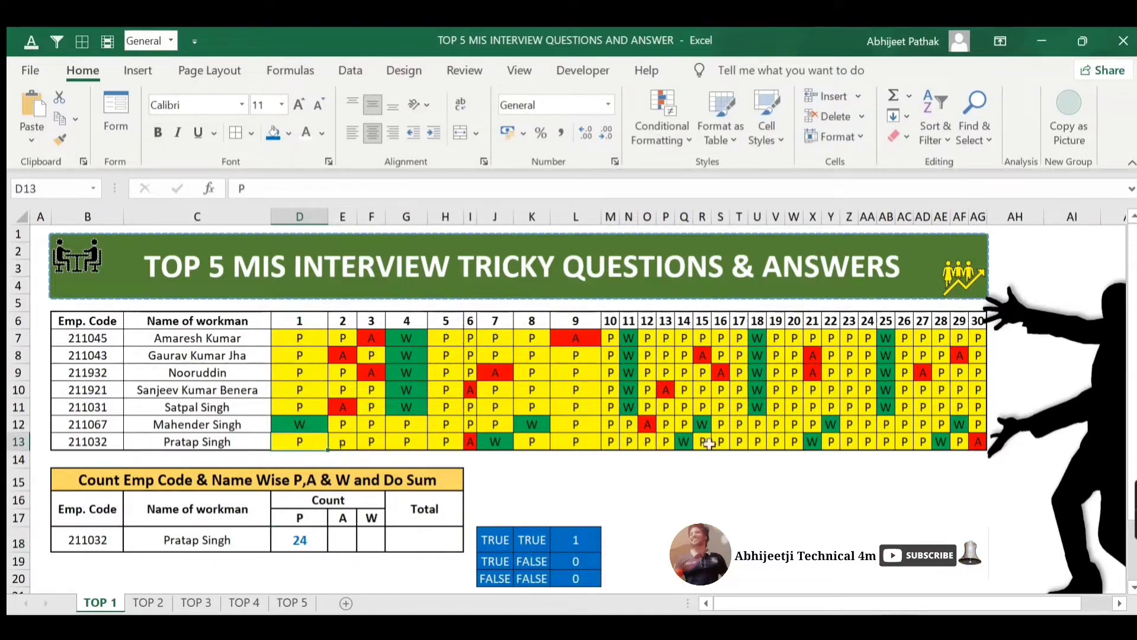
{"action": "type", "text": "A"}
{"action": "key", "text": "ctrl+Return"}
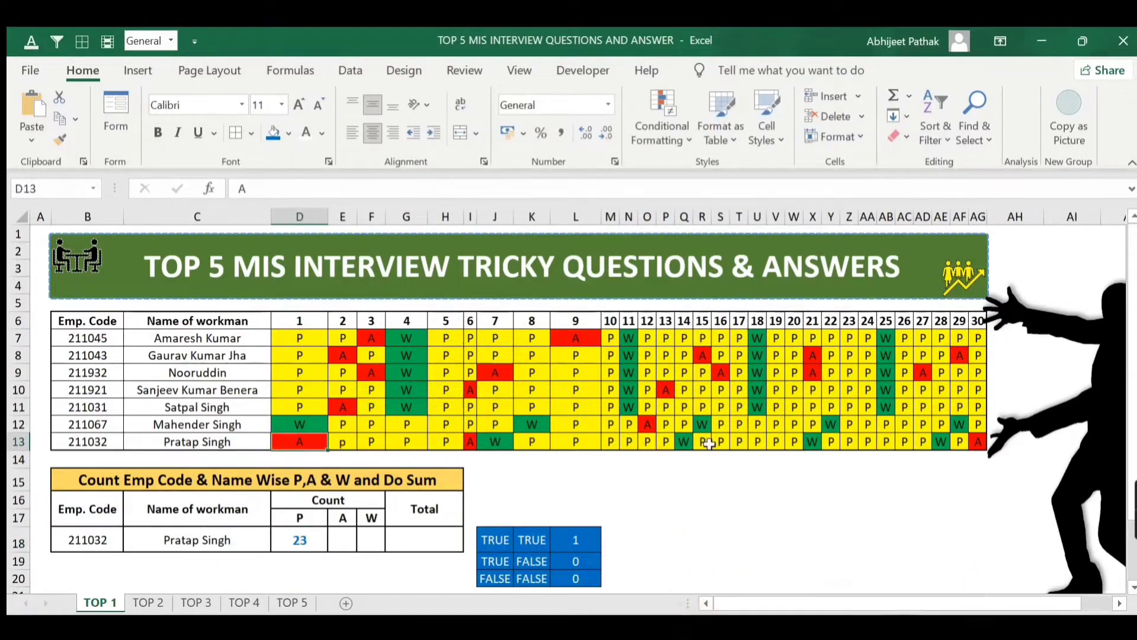
{"action": "type", "text": "P"}
{"action": "key", "text": "Tab"}
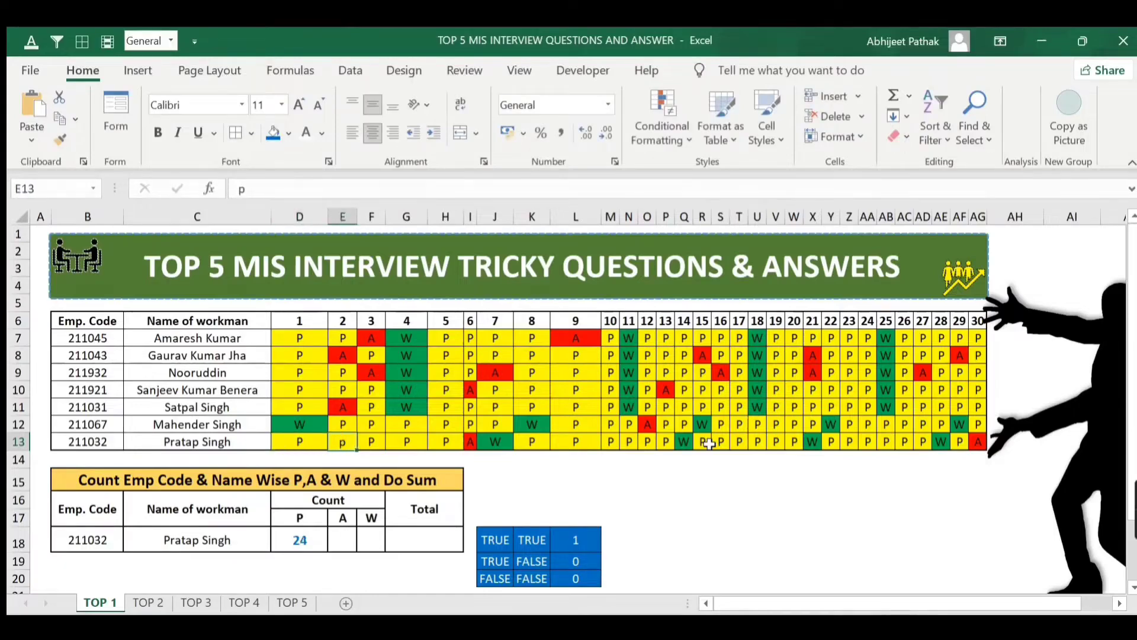
Step: Evaluate the B18=B7:B13 part of the SUMPRODUCT formula in D18 to inspect its array
{"action": "left_click", "coordinate": [310, 537]}
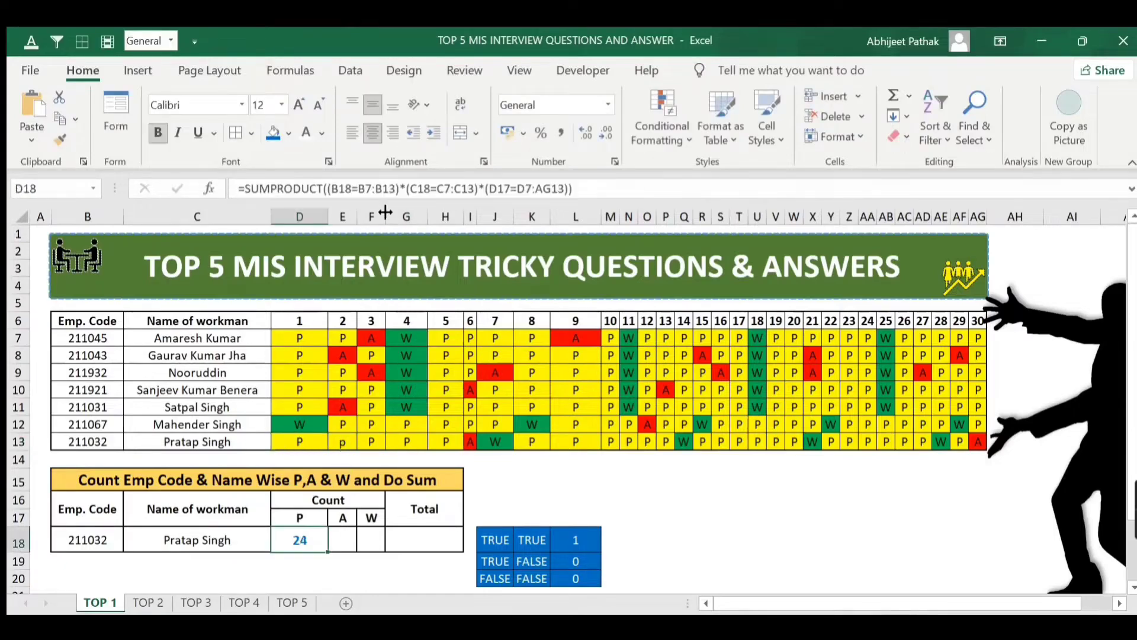
{"action": "left_click", "coordinate": [334, 187]}
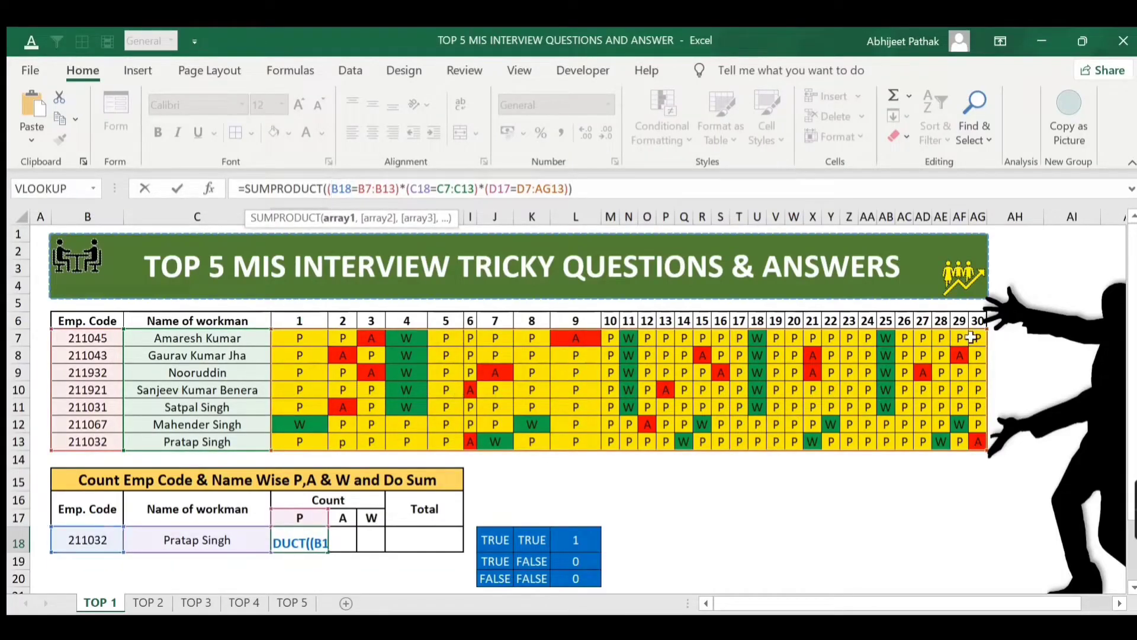
{"action": "key", "text": "shift+Right"}
{"action": "key", "text": "shift+Right"}
{"action": "key", "text": "shift+Right"}
{"action": "key", "text": "shift+Right"}
{"action": "key", "text": "shift+Right"}
{"action": "key", "text": "shift+Right"}
{"action": "key", "text": "shift+Right"}
{"action": "key", "text": "shift+Right"}
{"action": "key", "text": "shift+Right"}
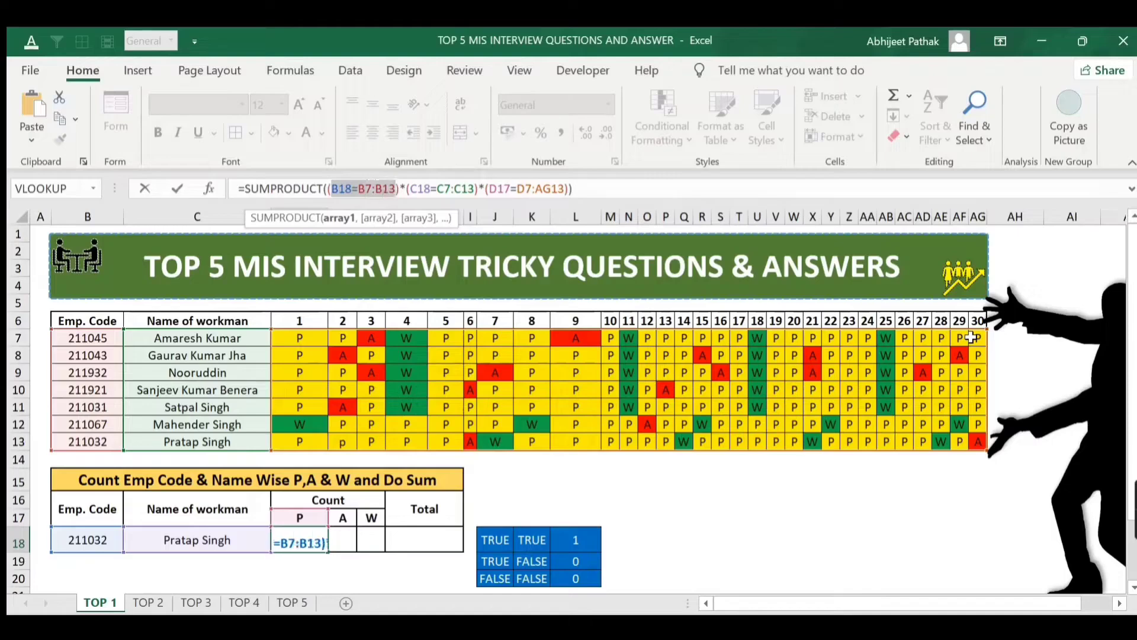
{"action": "key", "text": "F9"}
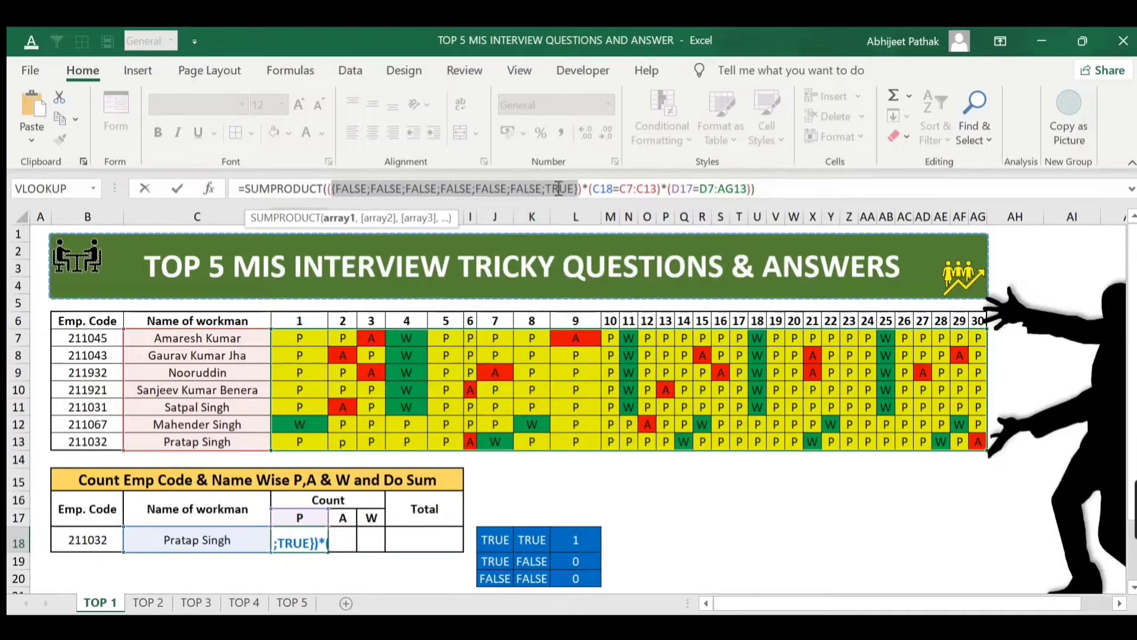
Step: Evaluate the C18=C7:C13 part of the same formula to inspect the name comparison array
{"action": "left_click", "coordinate": [596, 190]}
{"action": "key", "text": "shift+Right"}
{"action": "key", "text": "shift+Right"}
{"action": "key", "text": "shift+Right"}
{"action": "key", "text": "shift+Right"}
{"action": "key", "text": "shift+Right"}
{"action": "key", "text": "shift+Right"}
{"action": "key", "text": "shift+Right"}
{"action": "key", "text": "shift+Right"}
{"action": "key", "text": "shift+Right"}
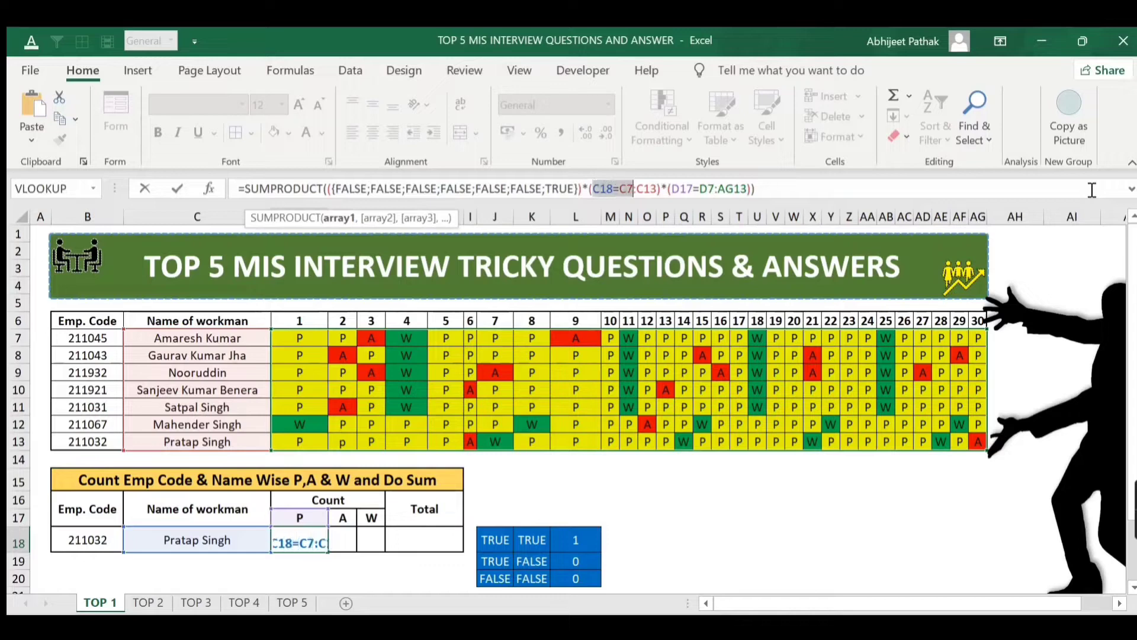
{"action": "key", "text": "F9"}
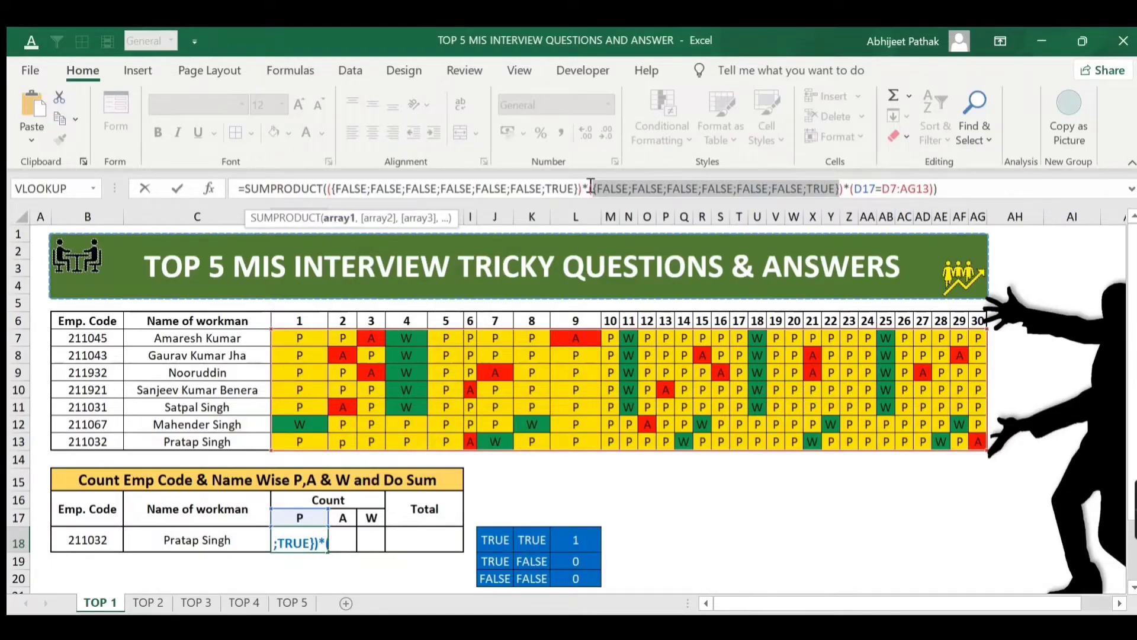
Step: Evaluate the D17=D7:AG13 part of the SUMPRODUCT formula in D18 to inspect the attendance comparison array
{"action": "left_click", "coordinate": [853, 188]}
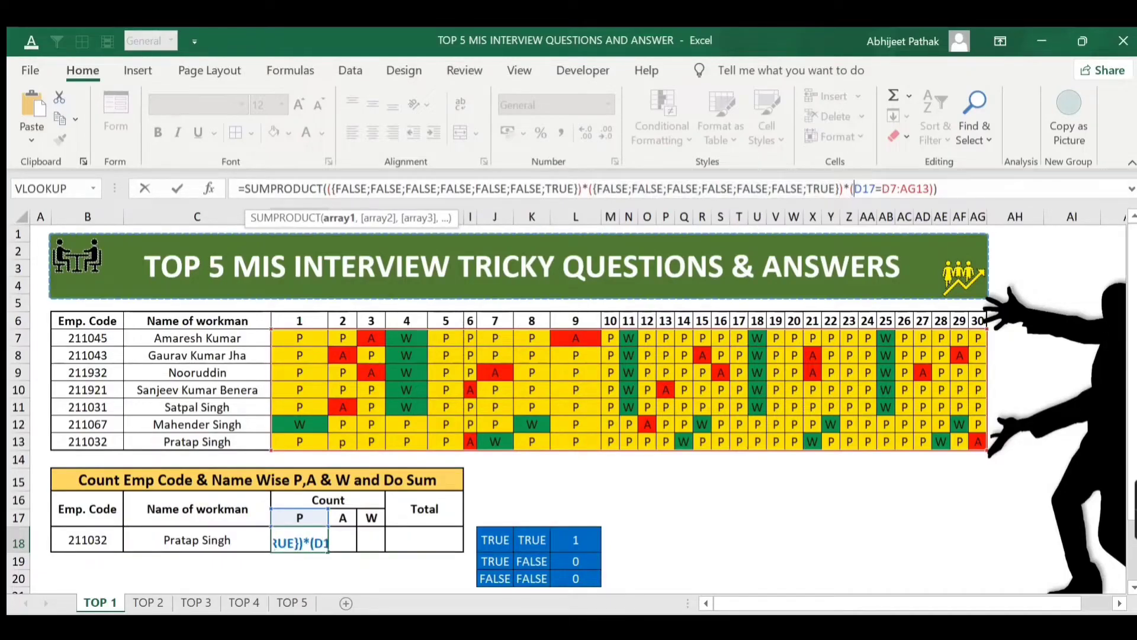
{"action": "left_click_drag", "start_coordinate": [853, 189], "coordinate": [929, 188]}
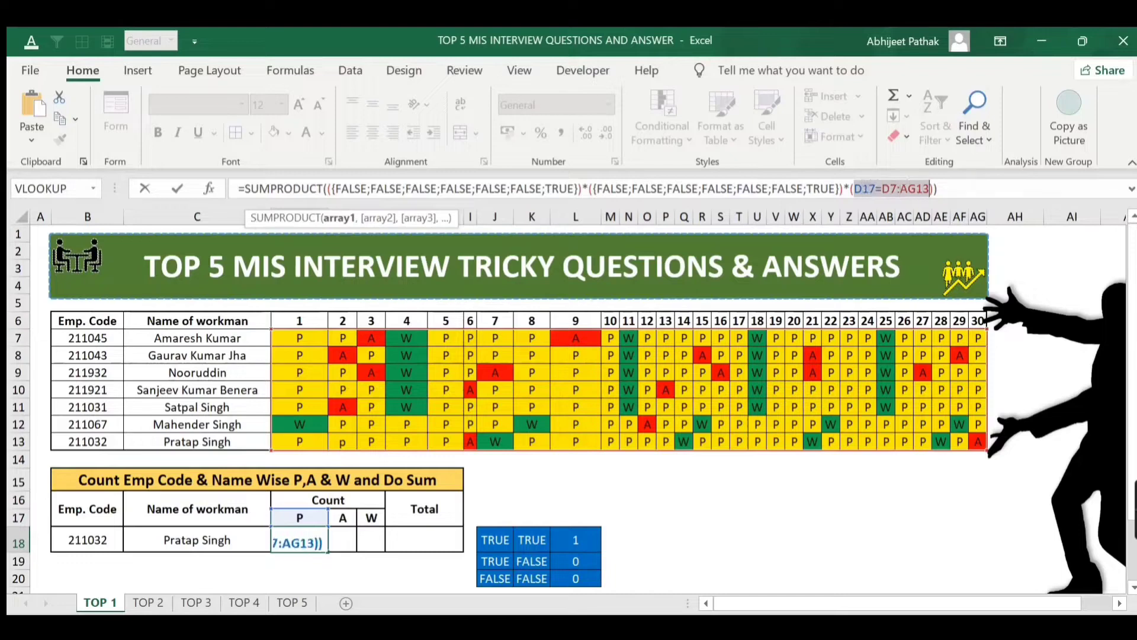
{"action": "key", "text": "F9"}
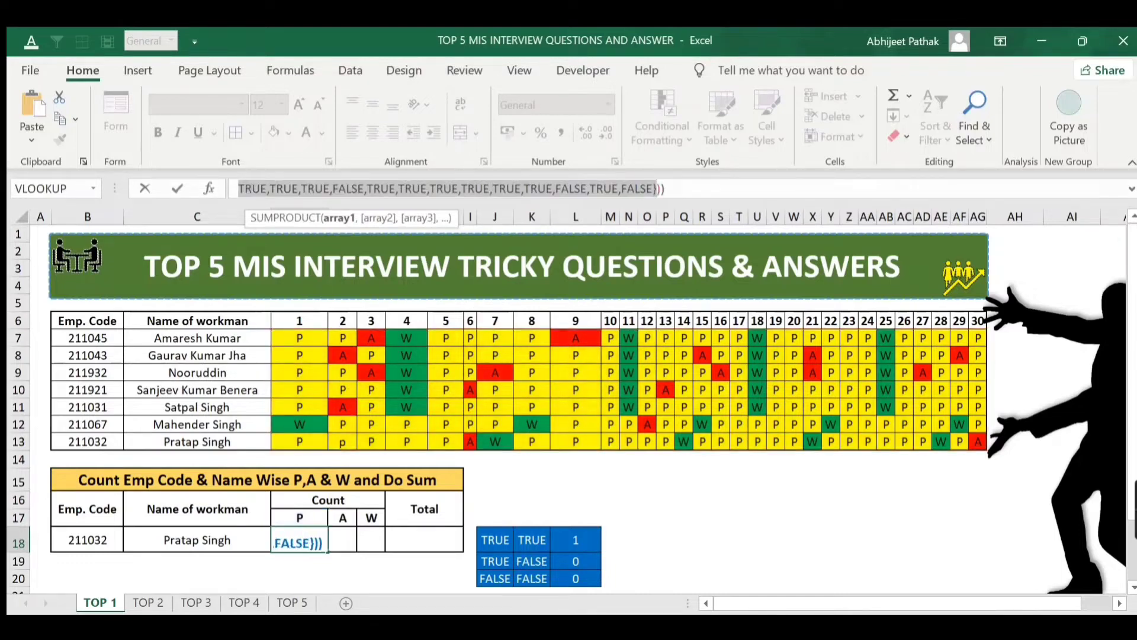
Step: Read back through the evaluated attendance array in D18's formula, comparing its TRUE and FALSE values with the attendance marks
{"action": "key", "text": "Left"}
{"action": "key", "text": "Left"}
{"action": "key", "text": "Left"}
{"action": "key", "text": "Left"}
{"action": "key", "text": "Left"}
{"action": "key", "text": "Left"}
{"action": "key", "text": "Left"}
{"action": "key", "text": "Left"}
{"action": "key", "text": "Left"}
{"action": "key", "text": "Left"}
{"action": "key", "text": "Left"}
{"action": "key", "text": "Left"}
{"action": "key", "text": "Left"}
{"action": "key", "text": "Left"}
{"action": "key", "text": "Left"}
{"action": "key", "text": "Left"}
{"action": "key", "text": "Left"}
{"action": "key", "text": "Left"}
{"action": "key", "text": "Left"}
{"action": "key", "text": "Left"}
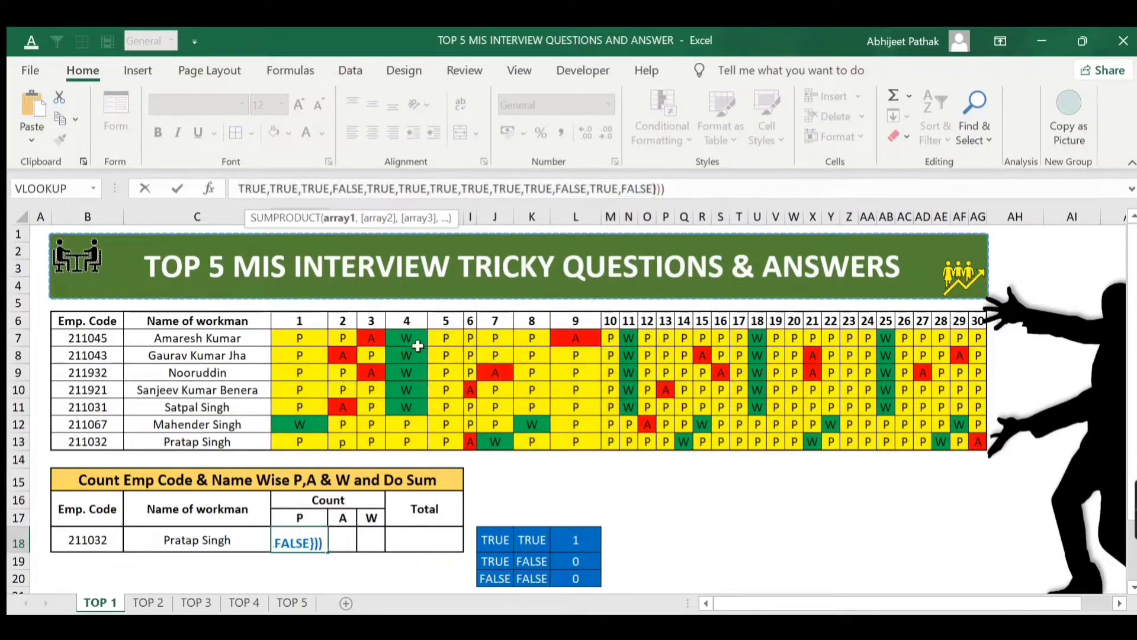
{"action": "key", "text": "Left"}
{"action": "key", "text": "Left"}
{"action": "key", "text": "Left"}
{"action": "key", "text": "Left"}
{"action": "key", "text": "Left"}
{"action": "key", "text": "Left"}
{"action": "key", "text": "Left"}
{"action": "key", "text": "Left"}
{"action": "key", "text": "Left"}
{"action": "key", "text": "Left"}
{"action": "key", "text": "Left"}
{"action": "key", "text": "Left"}
{"action": "key", "text": "Left"}
{"action": "key", "text": "Left"}
{"action": "key", "text": "Left"}
{"action": "key", "text": "Left"}
{"action": "key", "text": "Left"}
{"action": "key", "text": "Left"}
{"action": "key", "text": "Left"}
{"action": "key", "text": "Left"}
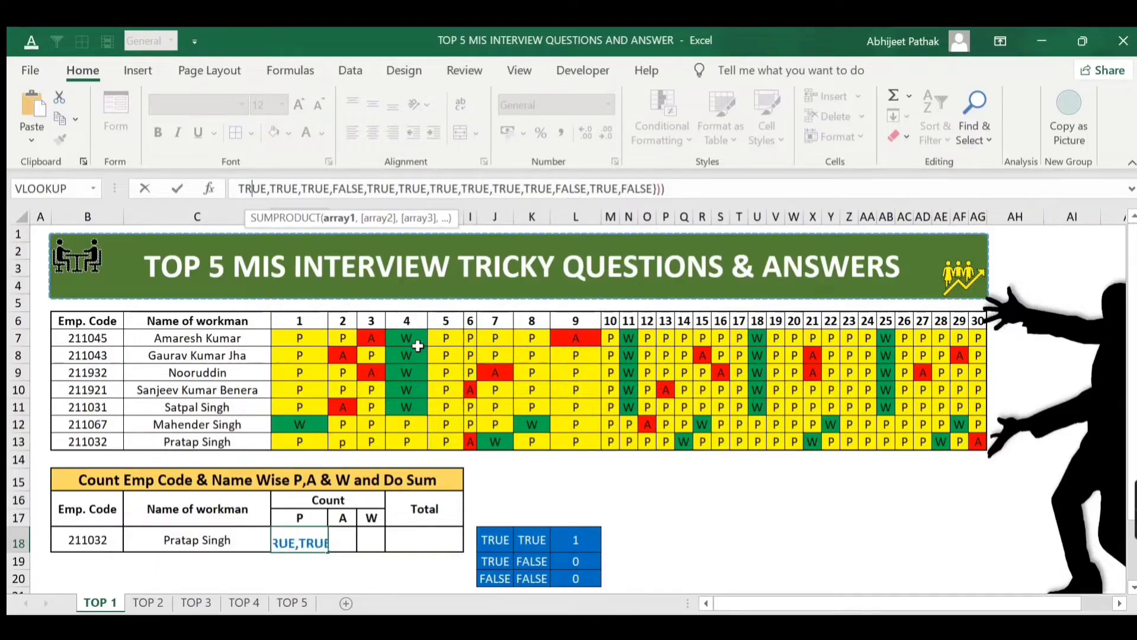
{"action": "key", "text": "Left"}
{"action": "key", "text": "Left"}
{"action": "key", "text": "Left"}
{"action": "key", "text": "Left"}
{"action": "key", "text": "Left"}
{"action": "key", "text": "Left"}
{"action": "key", "text": "Left"}
{"action": "key", "text": "Left"}
{"action": "key", "text": "Left"}
{"action": "key", "text": "Left"}
{"action": "key", "text": "Left"}
{"action": "key", "text": "Left"}
{"action": "key", "text": "Left"}
{"action": "key", "text": "Left"}
{"action": "key", "text": "Left"}
{"action": "key", "text": "Left"}
{"action": "key", "text": "Left"}
{"action": "key", "text": "Left"}
{"action": "key", "text": "Left"}
{"action": "key", "text": "Left"}
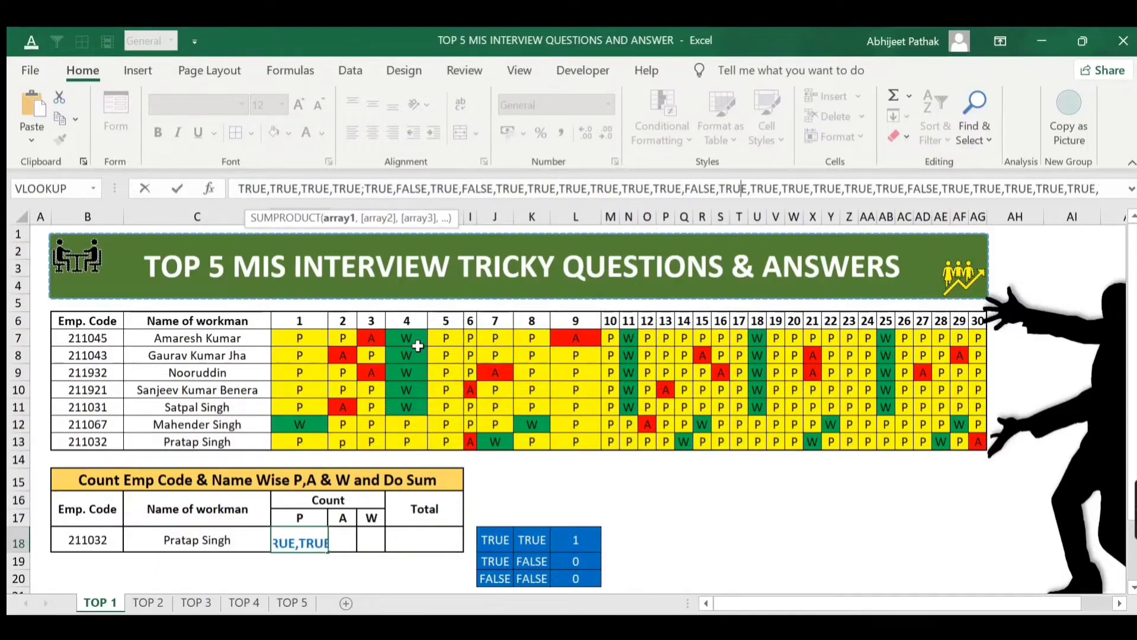
{"action": "key", "text": "Left"}
{"action": "key", "text": "Left"}
{"action": "key", "text": "Left"}
{"action": "key", "text": "Left"}
{"action": "key", "text": "Left"}
{"action": "key", "text": "Left"}
{"action": "key", "text": "Left"}
{"action": "key", "text": "Left"}
{"action": "key", "text": "Left"}
{"action": "key", "text": "Left"}
{"action": "key", "text": "Left"}
{"action": "key", "text": "Left"}
{"action": "key", "text": "Left"}
{"action": "key", "text": "Left"}
{"action": "key", "text": "Left"}
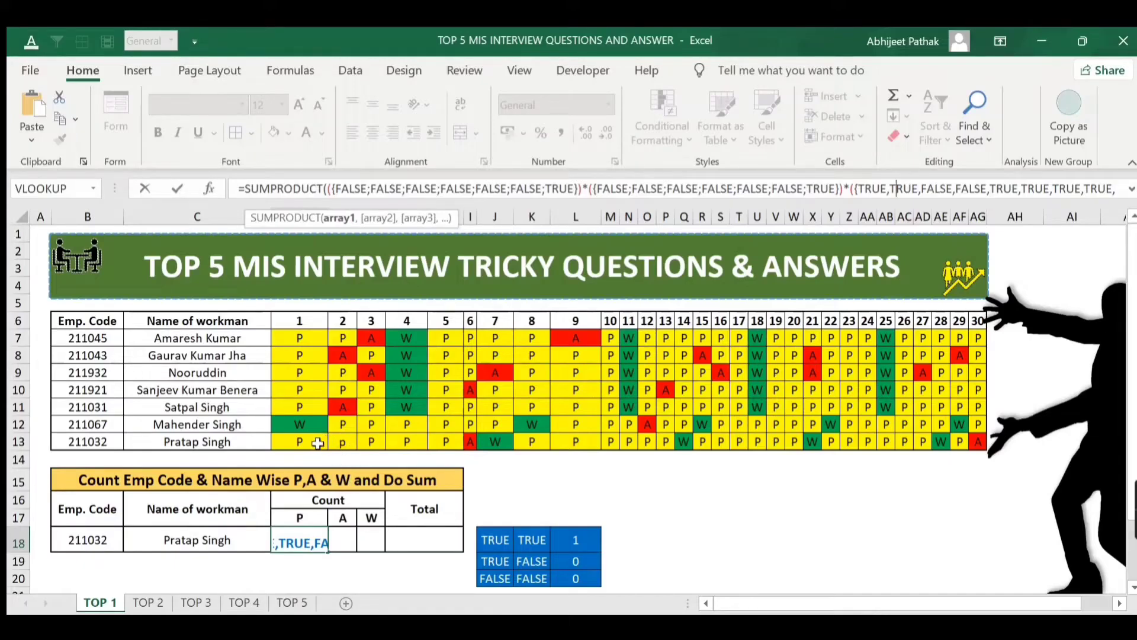
Step: Commit the evaluated arrays in D18, and undo that entry to restore the SUMPRODUCT formula with its cell references
{"action": "key", "text": "Return"}
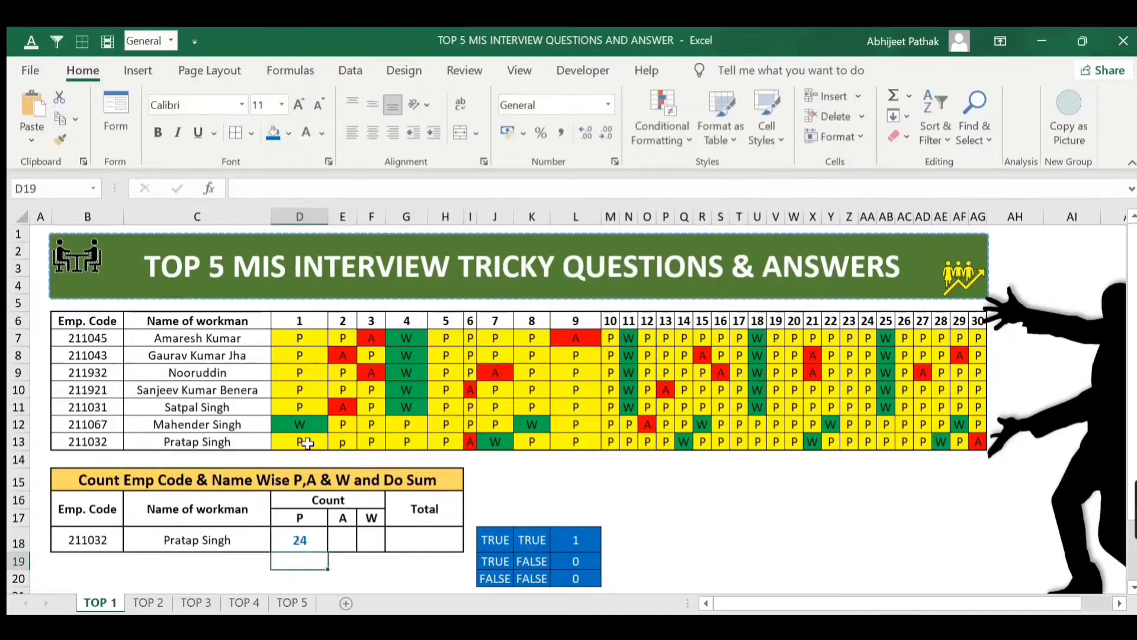
{"action": "key", "text": "Up"}
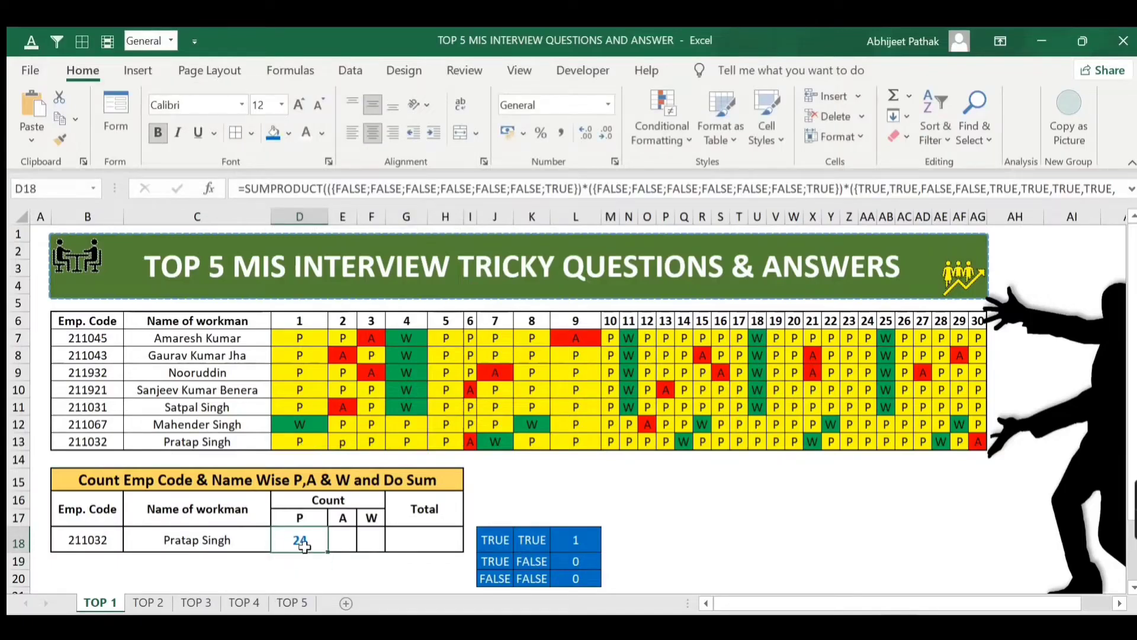
{"action": "key", "text": "ctrl+z"}
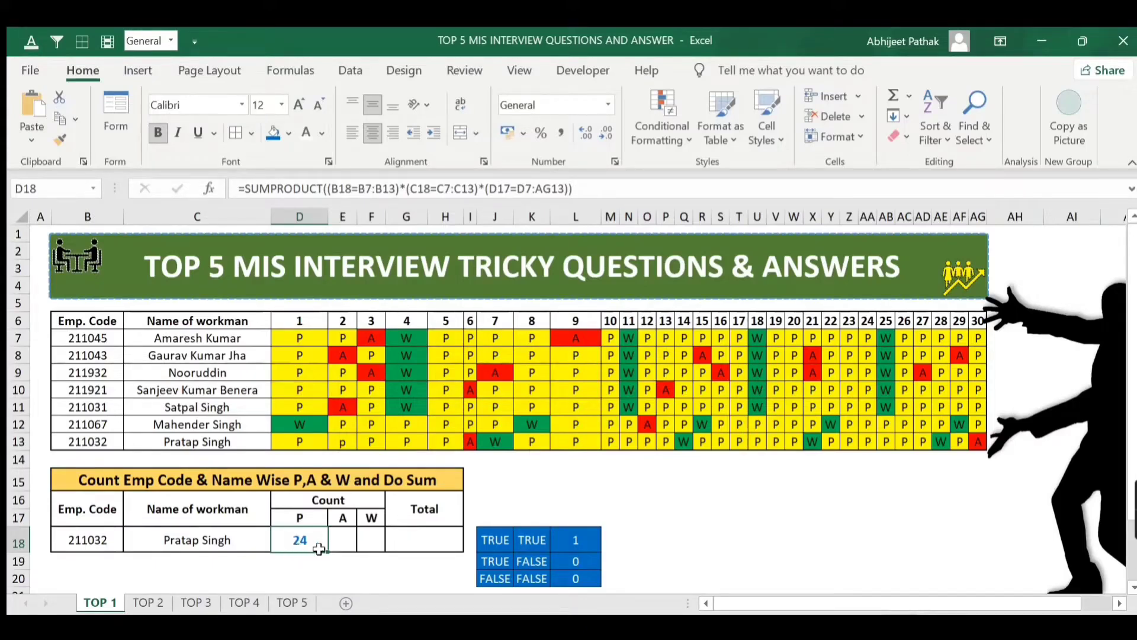
Step: Make the employee code references in the D18 formula absolute, as $B$18=$B$7:$B$13
{"action": "double_click", "coordinate": [314, 545]}
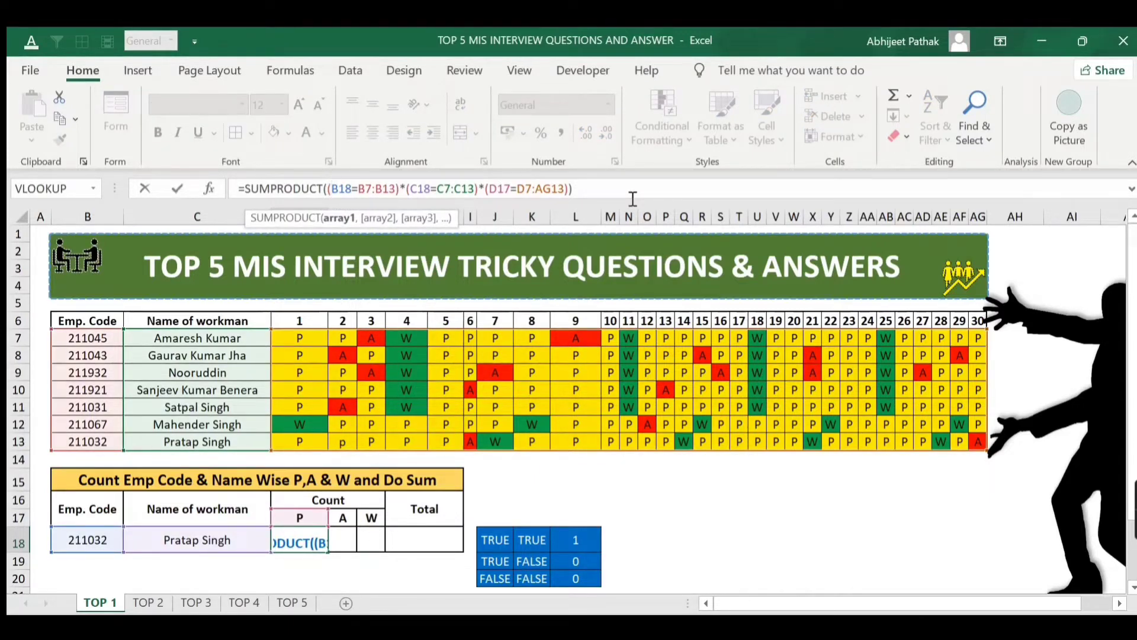
{"action": "key", "text": "F4"}
{"action": "key", "text": "Right"}
{"action": "key", "text": "Right"}
{"action": "key", "text": "F4"}
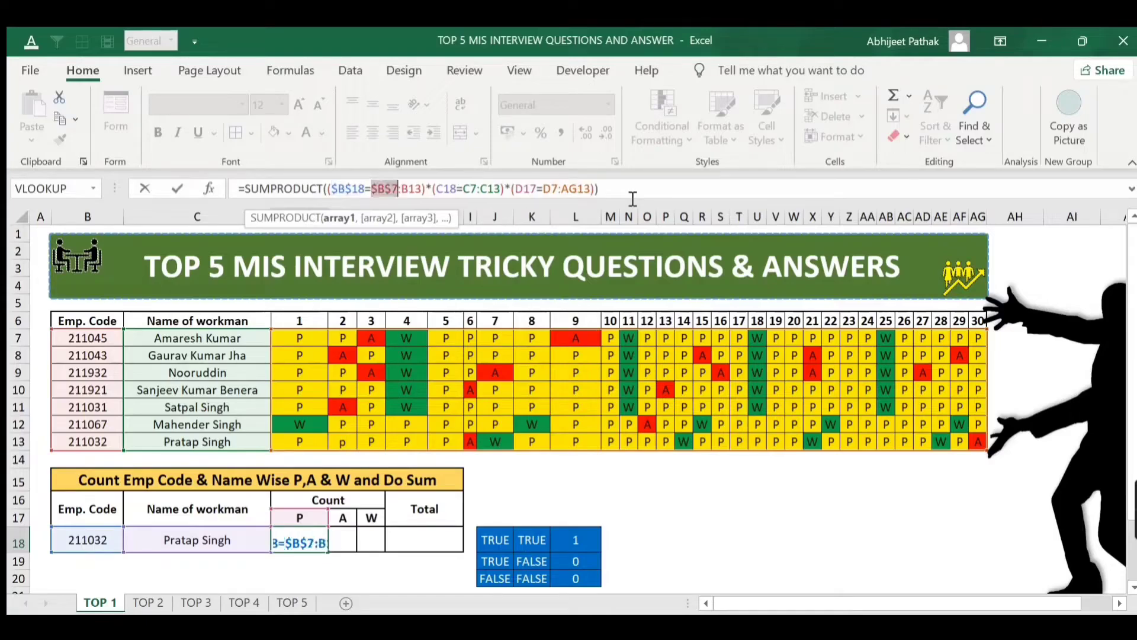
{"action": "key", "text": "Right"}
{"action": "key", "text": "F4"}
Step: Make the workman name references in the D18 formula absolute, as $C$18=$C$7:$C$13
{"action": "key", "text": "Right"}
{"action": "key", "text": "Right"}
{"action": "key", "text": "Right"}
{"action": "key", "text": "Right"}
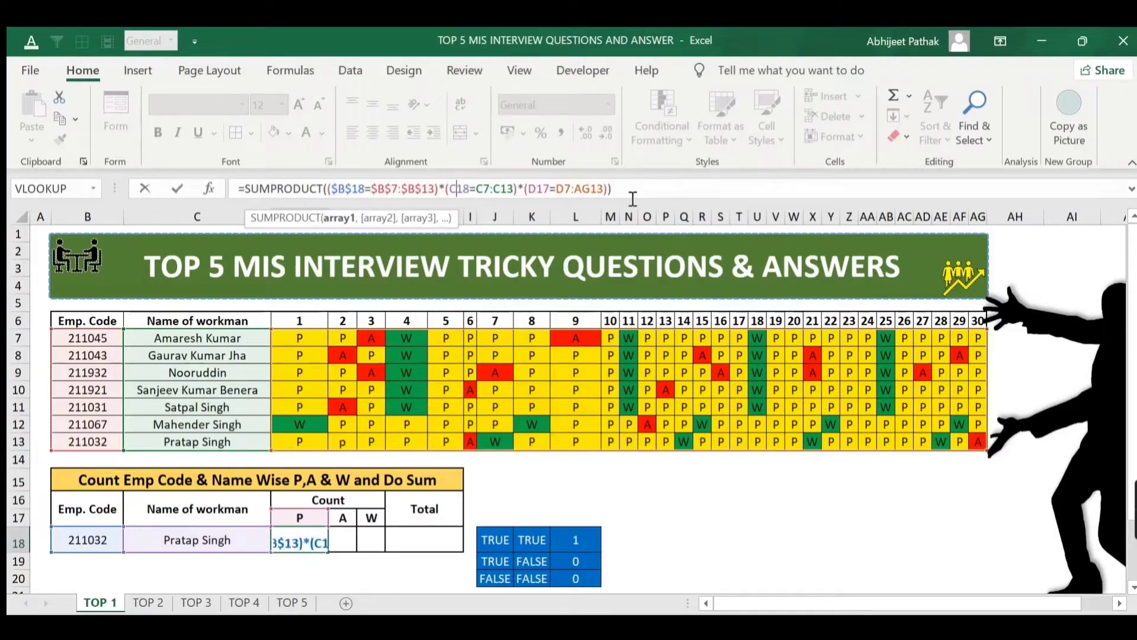
{"action": "key", "text": "F4"}
{"action": "key", "text": "Right"}
{"action": "key", "text": "Right"}
{"action": "key", "text": "F4"}
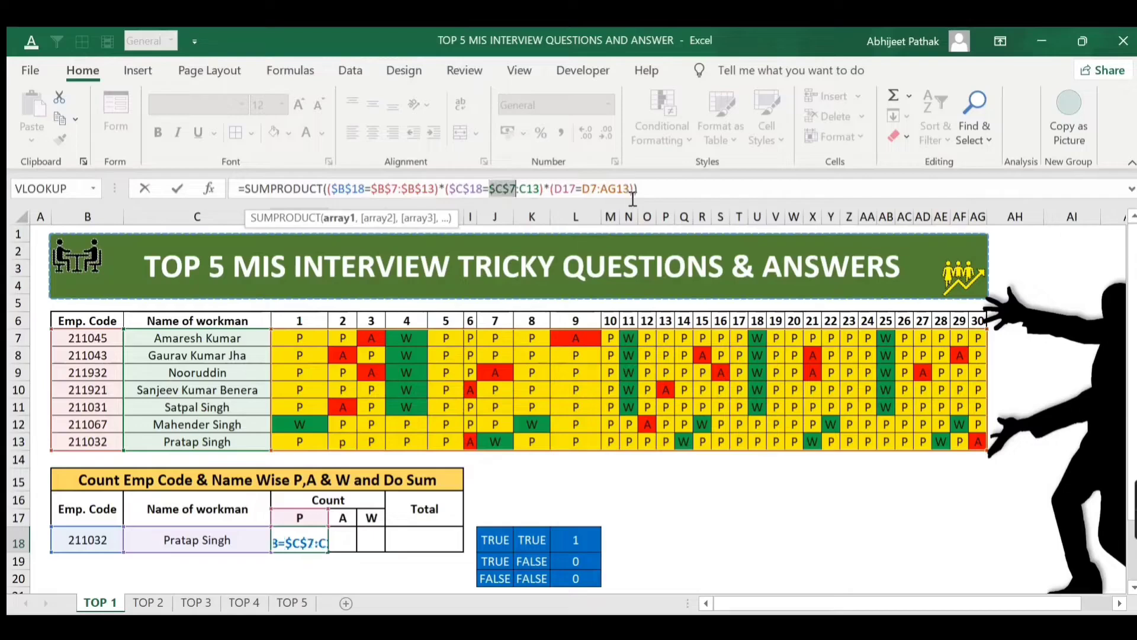
{"action": "key", "text": "Right"}
{"action": "key", "text": "F4"}
Step: Lock the attendance range as $D$7:$AG$13, leaving D17 relative, and enter the updated formula in D18
{"action": "key", "text": "Right"}
{"action": "key", "text": "Right"}
{"action": "key", "text": "Right"}
{"action": "key", "text": "Right"}
{"action": "key", "text": "Right"}
{"action": "key", "text": "Right"}
{"action": "key", "text": "Right"}
{"action": "key", "text": "Right"}
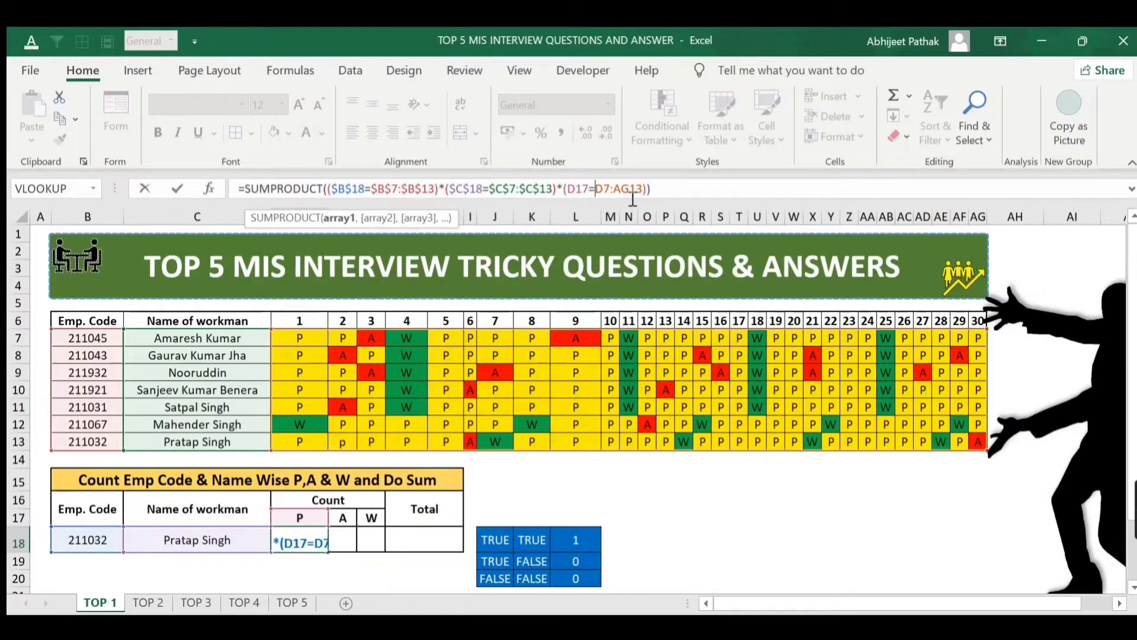
{"action": "key", "text": "F4"}
{"action": "key", "text": "Right"}
{"action": "key", "text": "F4"}
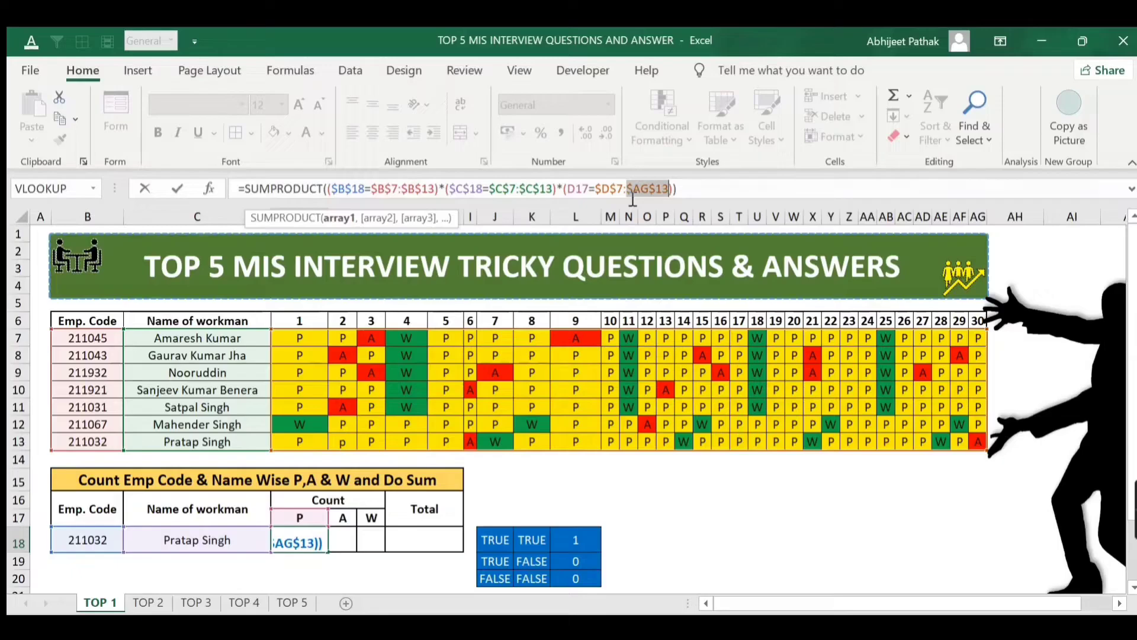
{"action": "key", "text": "ctrl+Return"}
Step: Copy the SUMPRODUCT formula from D18 into the A and W count cells, E18 and F18
{"action": "key", "text": "ctrl+c"}
{"action": "key", "text": "Right"}
{"action": "key", "text": "ctrl+v"}
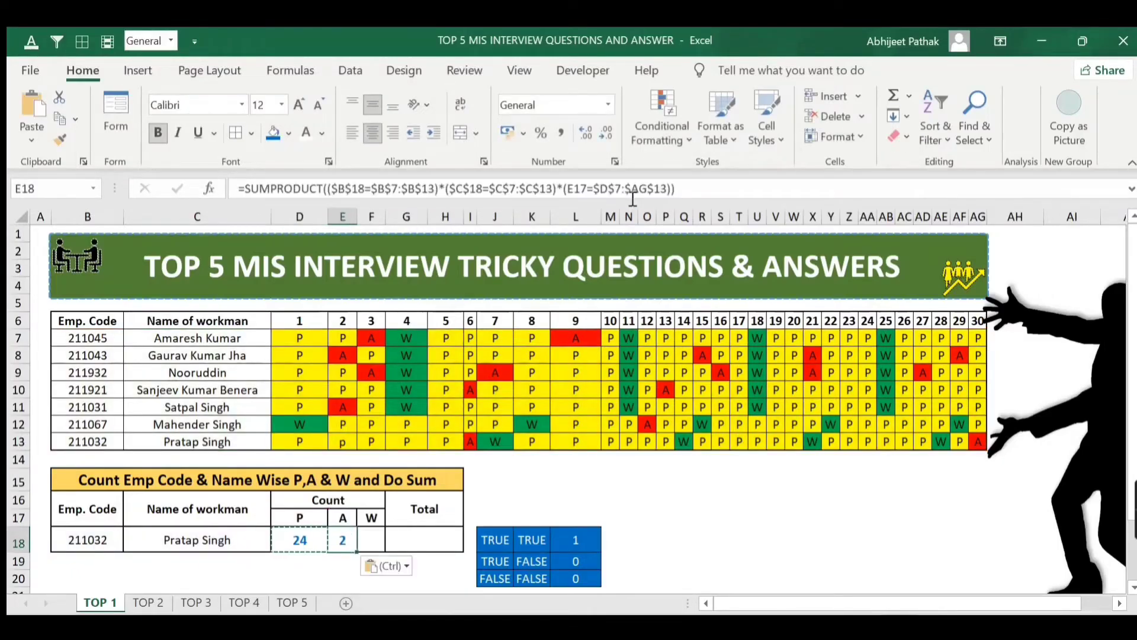
{"action": "key", "text": "Right"}
{"action": "key", "text": "ctrl+v"}
{"action": "key", "text": "Escape"}
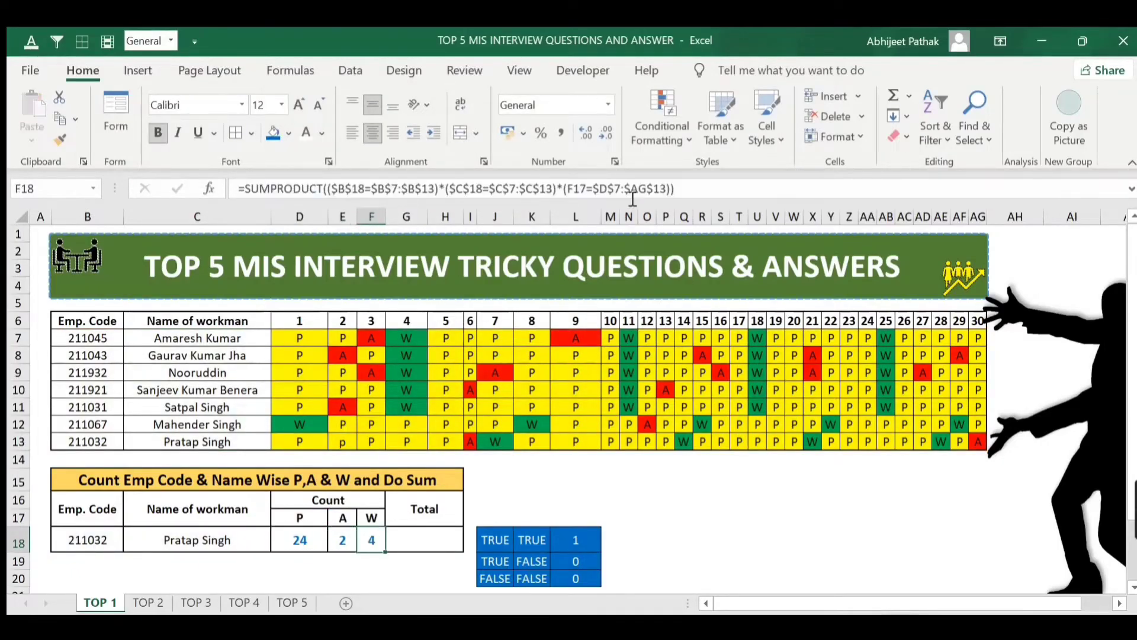
Step: Total the P, A and W counts in the Total cell of row 18 with =SUM(D18:F18)
{"action": "key", "text": "Right"}
{"action": "type", "text": "=SUM("}
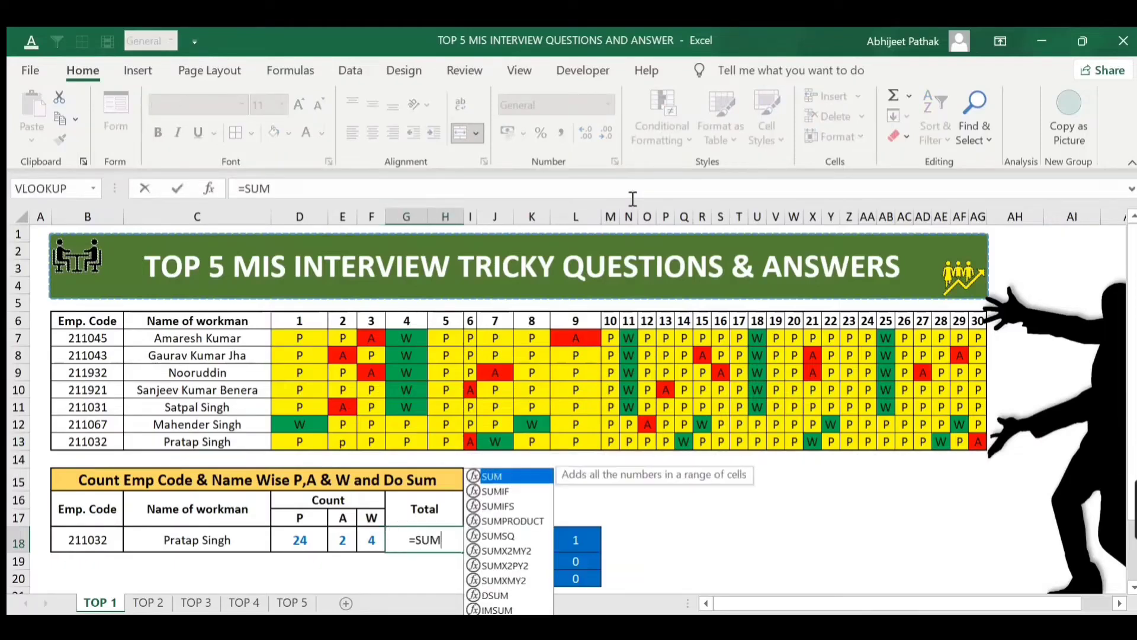
{"action": "key", "text": "Left"}
{"action": "key", "text": "Left"}
{"action": "key", "text": "Left"}
{"action": "key", "text": "shift+Right"}
{"action": "key", "text": "shift+Right"}
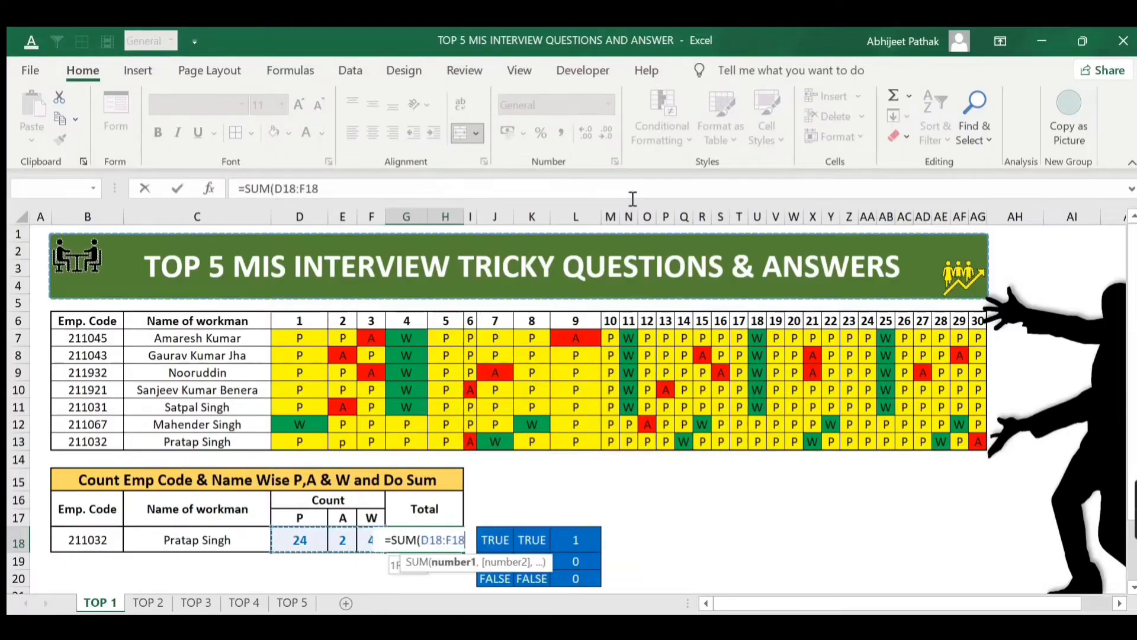
{"action": "key", "text": "Return"}
Step: Review the count formulas in D18:F18 and check the W count against the W marks in row 13
{"action": "key", "text": "Up"}
{"action": "key", "text": "Left"}
{"action": "key", "text": "Left"}
{"action": "key", "text": "Left"}
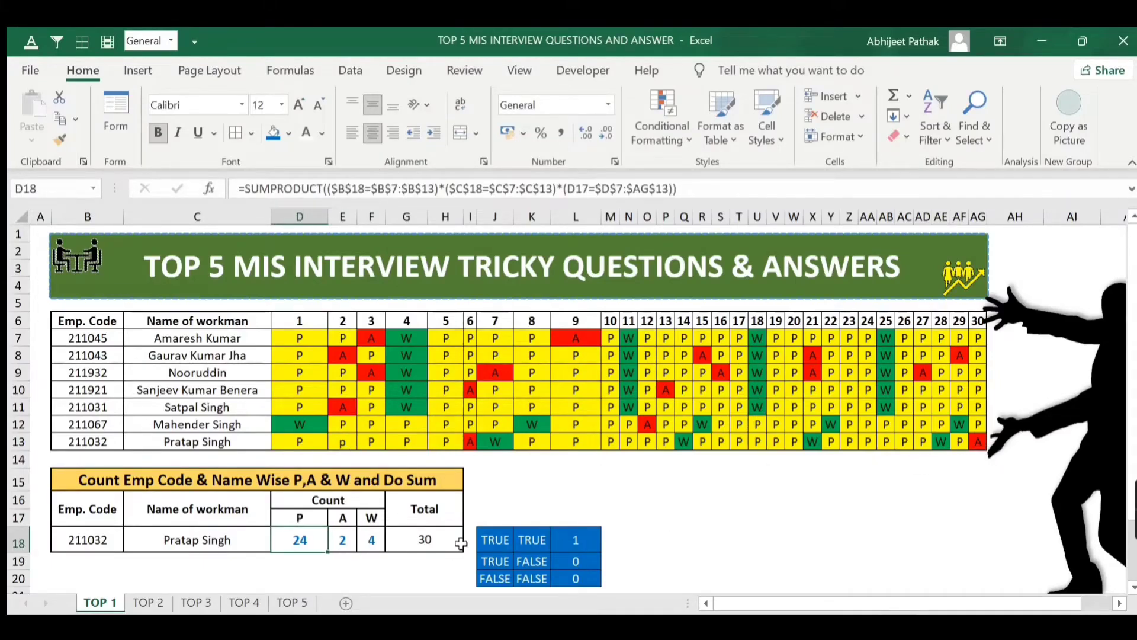
{"action": "left_click", "coordinate": [436, 542]}
{"action": "left_click", "coordinate": [296, 540]}
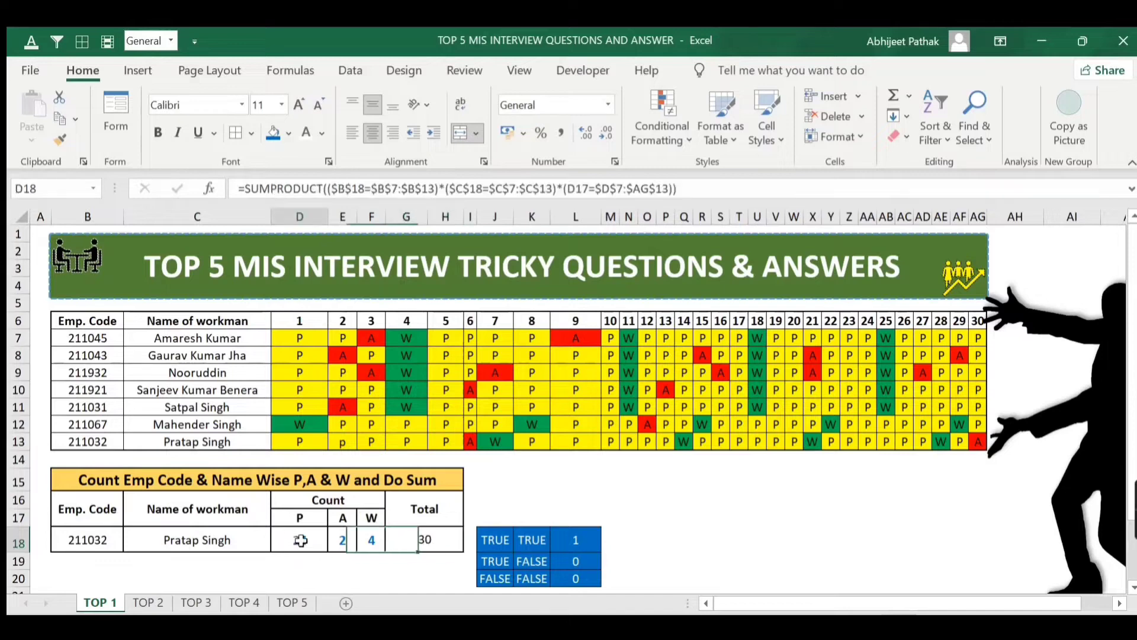
{"action": "left_click", "coordinate": [341, 542]}
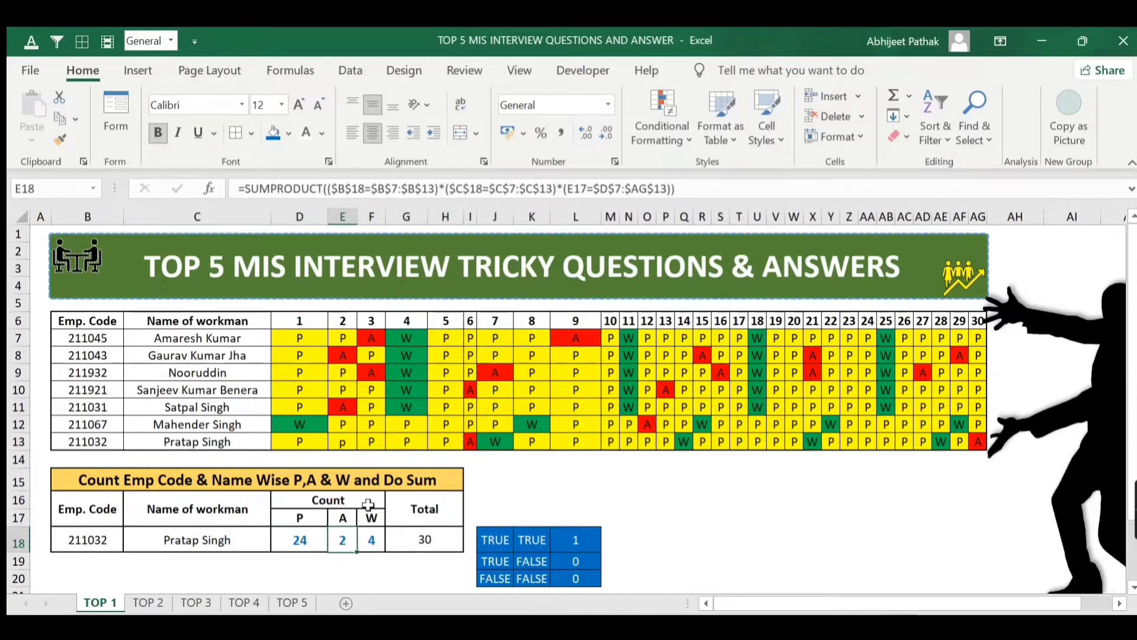
{"action": "left_click", "coordinate": [374, 540]}
{"action": "left_click", "coordinate": [495, 442]}
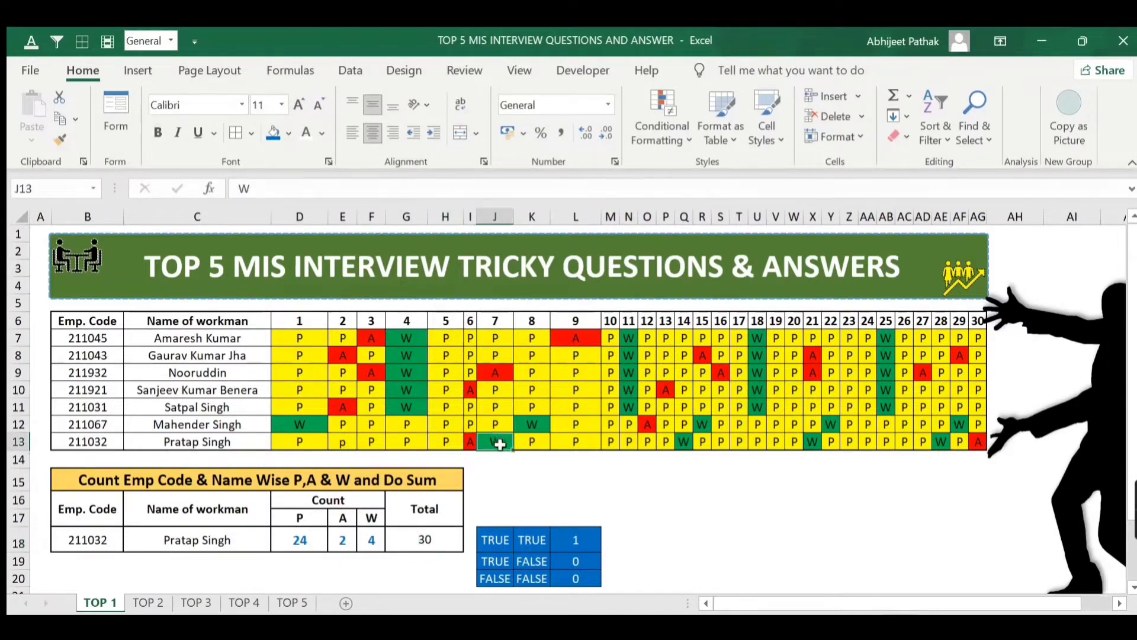
{"action": "left_click", "coordinate": [685, 443]}
{"action": "left_click", "coordinate": [812, 442]}
{"action": "left_click", "coordinate": [942, 441]}
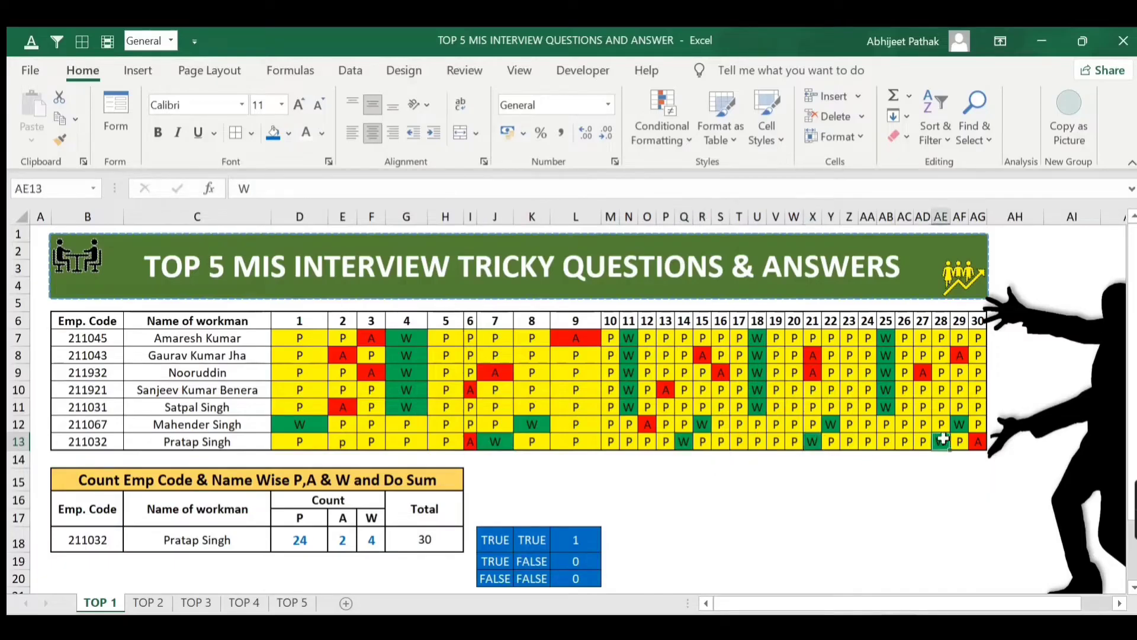
Step: Replace the employee code in B18 with a copy of the code in B12
{"action": "left_click", "coordinate": [95, 540]}
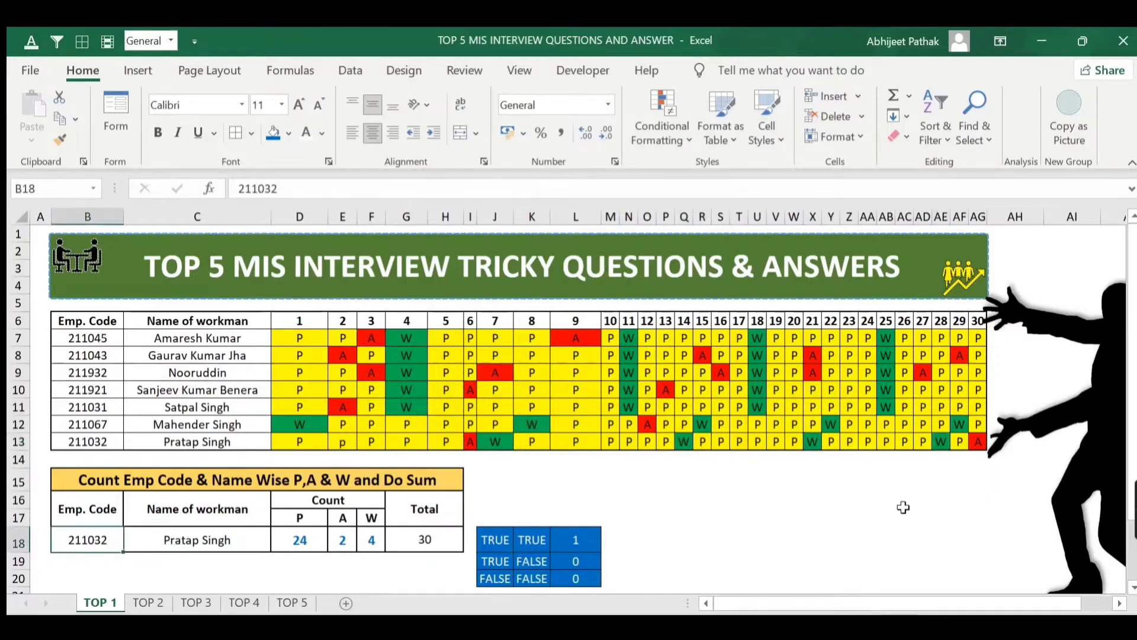
{"action": "left_click", "coordinate": [105, 425]}
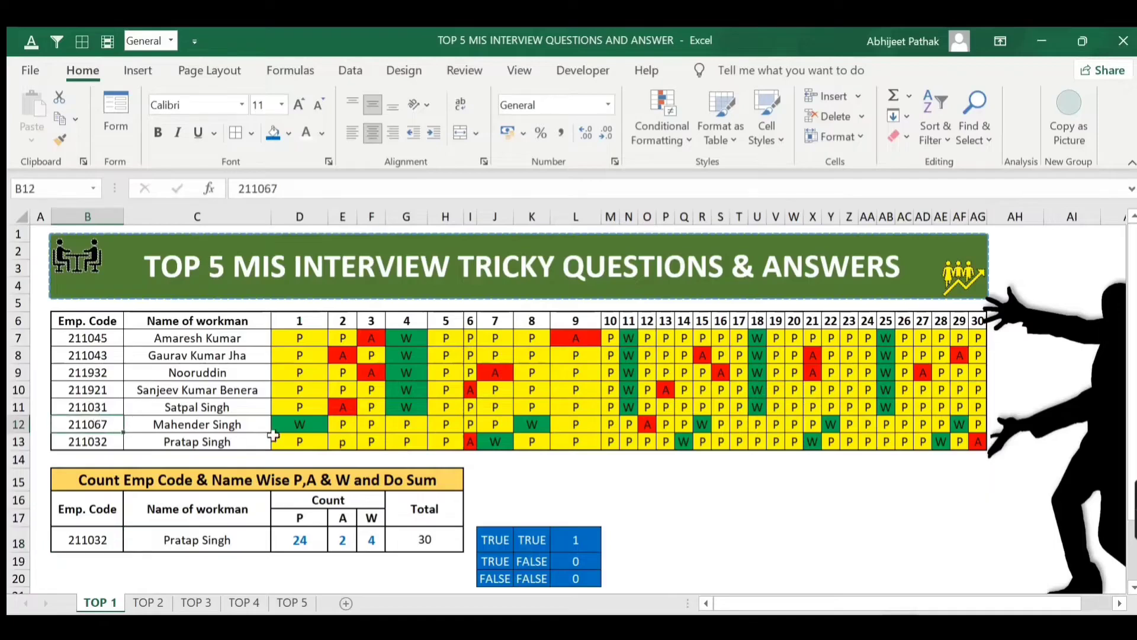
{"action": "key", "text": "ctrl+c"}
{"action": "key", "text": "Down"}
{"action": "key", "text": "Down"}
{"action": "key", "text": "Down"}
{"action": "key", "text": "Down"}
{"action": "key", "text": "Down"}
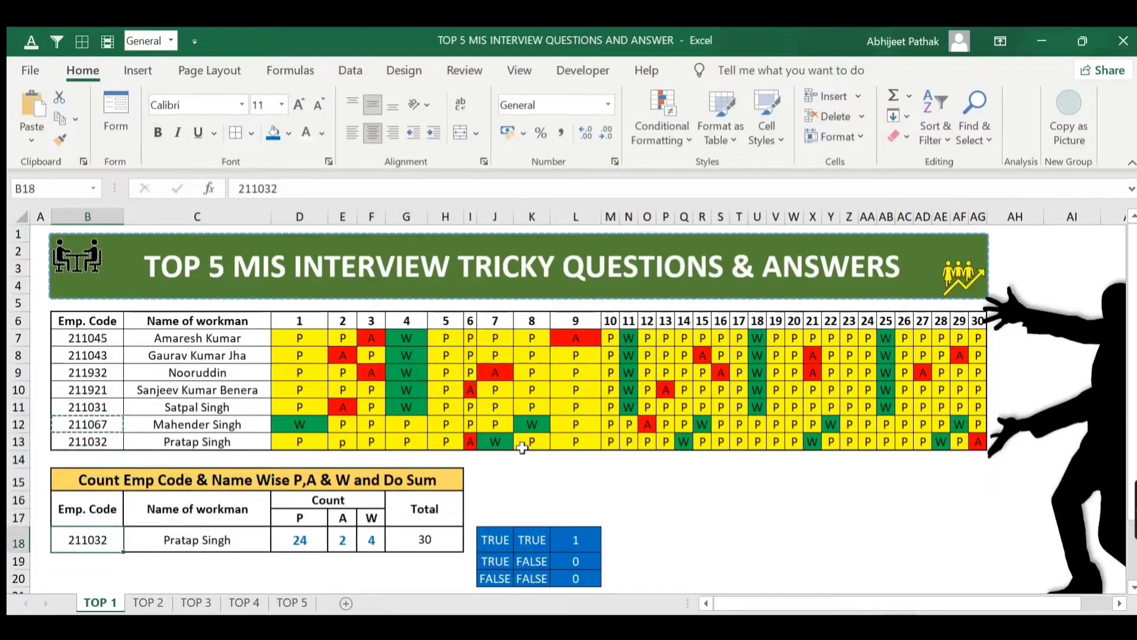
{"action": "key", "text": "ctrl+v"}
Step: Replace the workman name in C18 with a copy of the name in C12 and check the counts and total in row 18
{"action": "key", "text": "Up"}
{"action": "key", "text": "Up"}
{"action": "key", "text": "Up"}
{"action": "key", "text": "Up"}
{"action": "key", "text": "Right"}
{"action": "key", "text": "Up"}
{"action": "key", "text": "Up"}
{"action": "key", "text": "Down"}
{"action": "key", "text": "ctrl+c"}
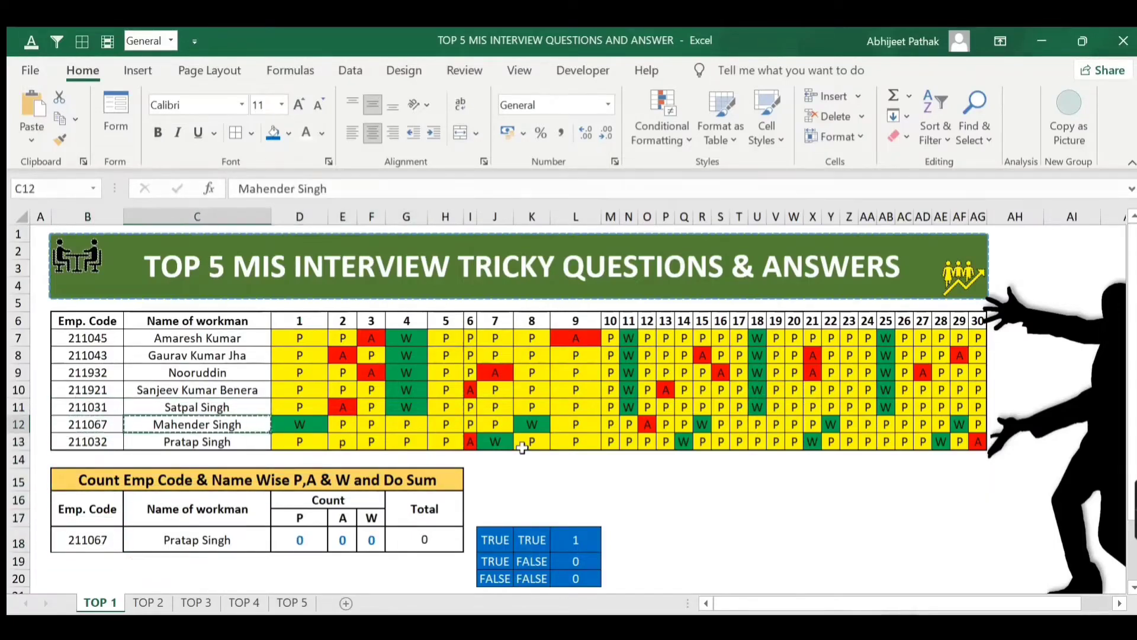
{"action": "key", "text": "Down"}
{"action": "key", "text": "Down"}
{"action": "key", "text": "Down"}
{"action": "key", "text": "Down"}
{"action": "key", "text": "Down"}
{"action": "key", "text": "ctrl+v"}
{"action": "key", "text": "Right"}
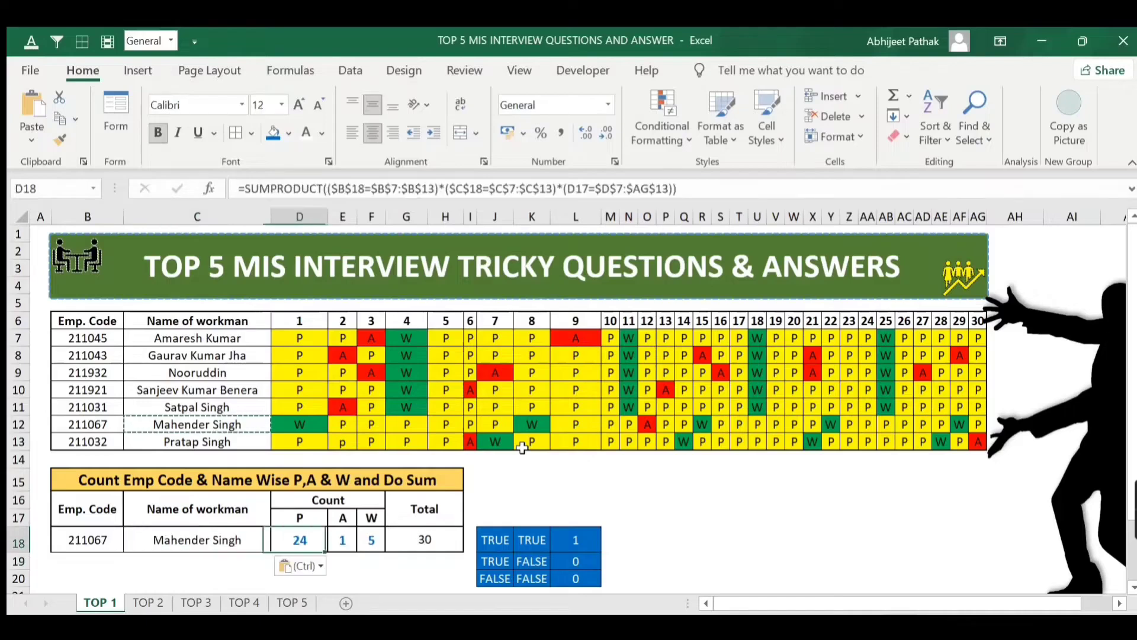
{"action": "key", "text": "Right"}
{"action": "key", "text": "Right"}
{"action": "key", "text": "Right"}
{"action": "key", "text": "Left"}
{"action": "key", "text": "Right"}
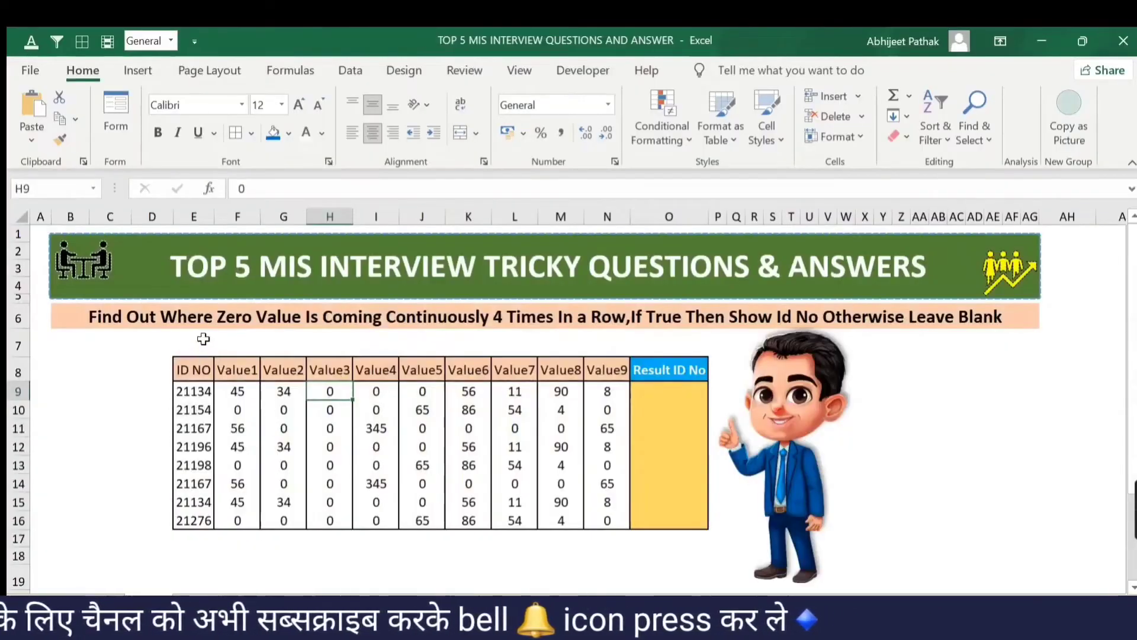
Step: Examine the TOP 2 task heading and the Value1 to Value9 cells of the first rows for consecutive zeros
{"action": "left_click", "coordinate": [225, 343]}
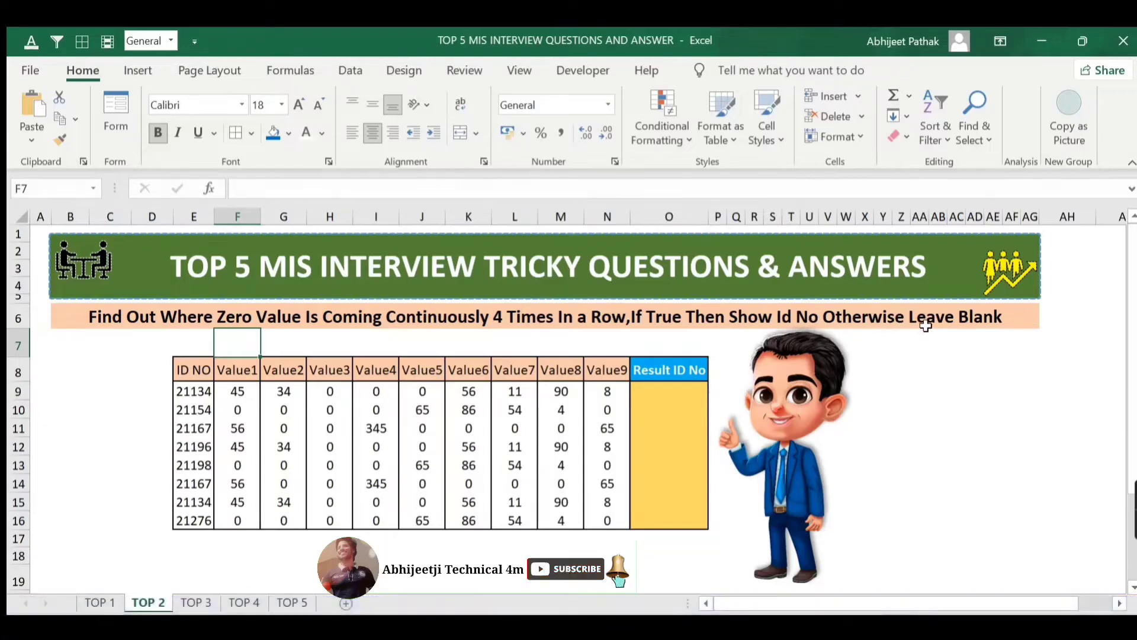
{"action": "key", "text": "Down"}
{"action": "key", "text": "Down"}
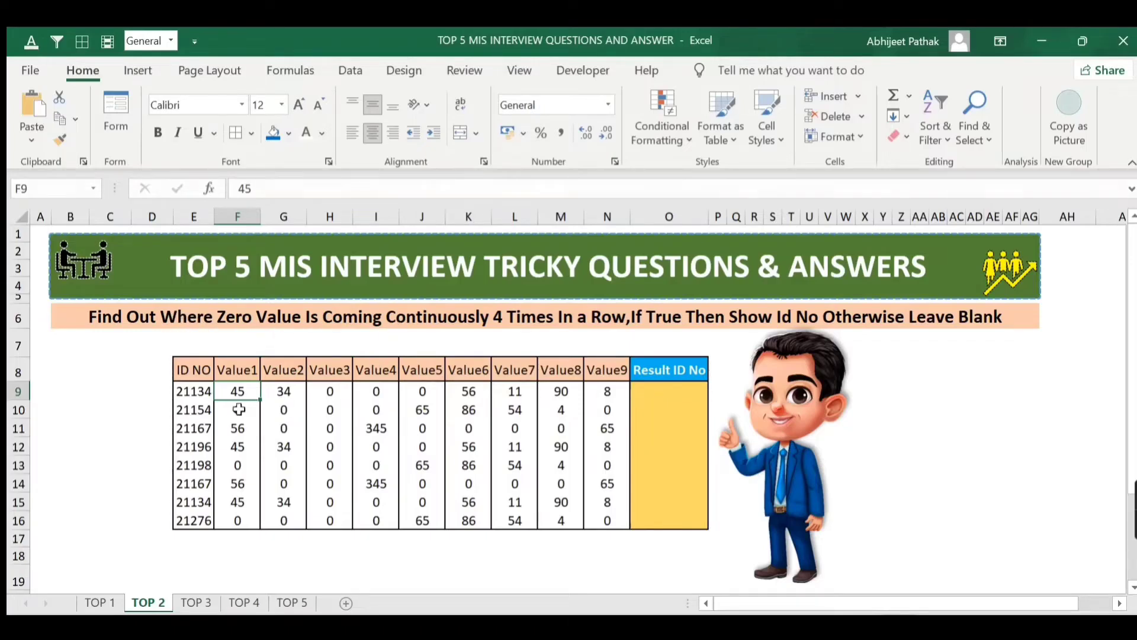
{"action": "left_click_drag", "start_coordinate": [237, 392], "coordinate": [604, 391]}
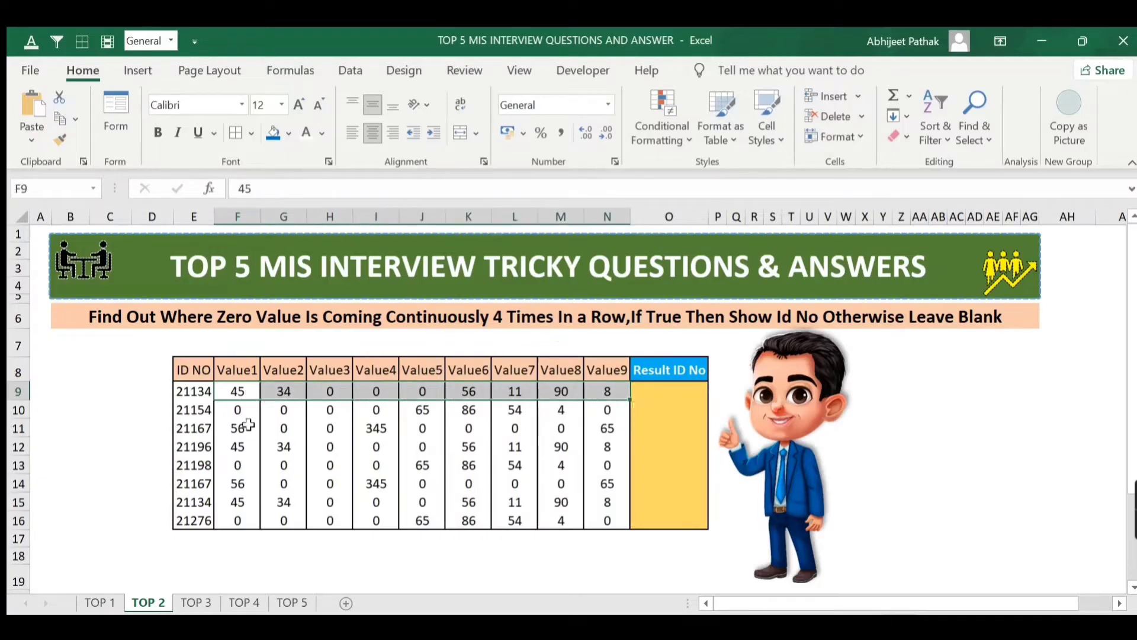
{"action": "left_click_drag", "start_coordinate": [236, 409], "coordinate": [439, 390]}
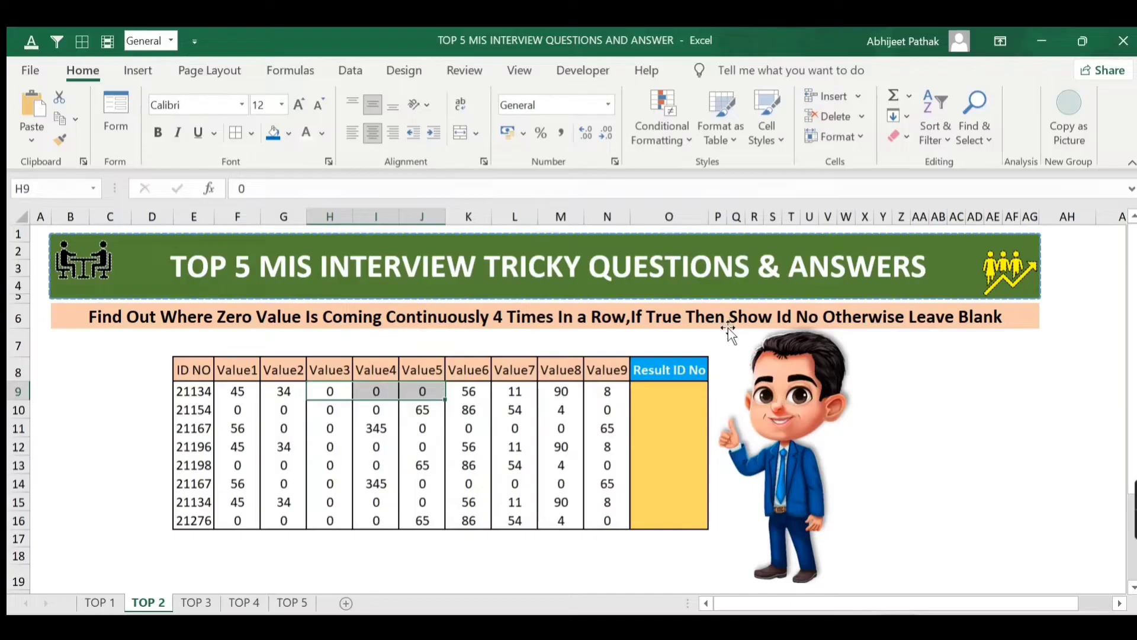
Step: Begin the first Result ID No formula in O9 with IF and a nested SEARCH as its logical test
{"action": "left_click", "coordinate": [675, 391]}
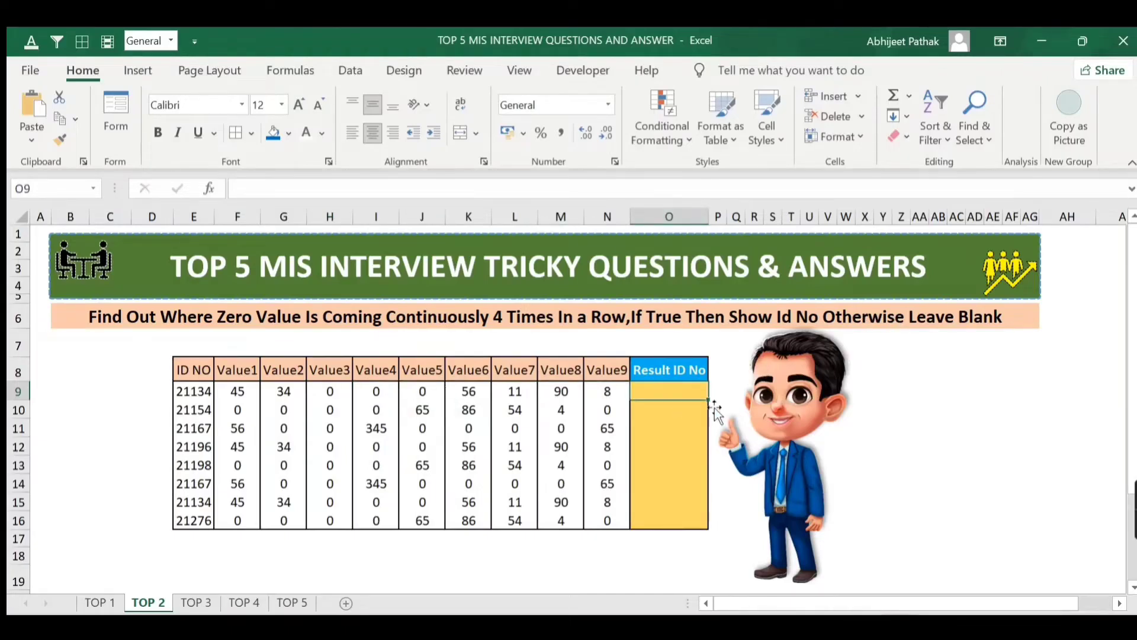
{"action": "type", "text": "=IF("}
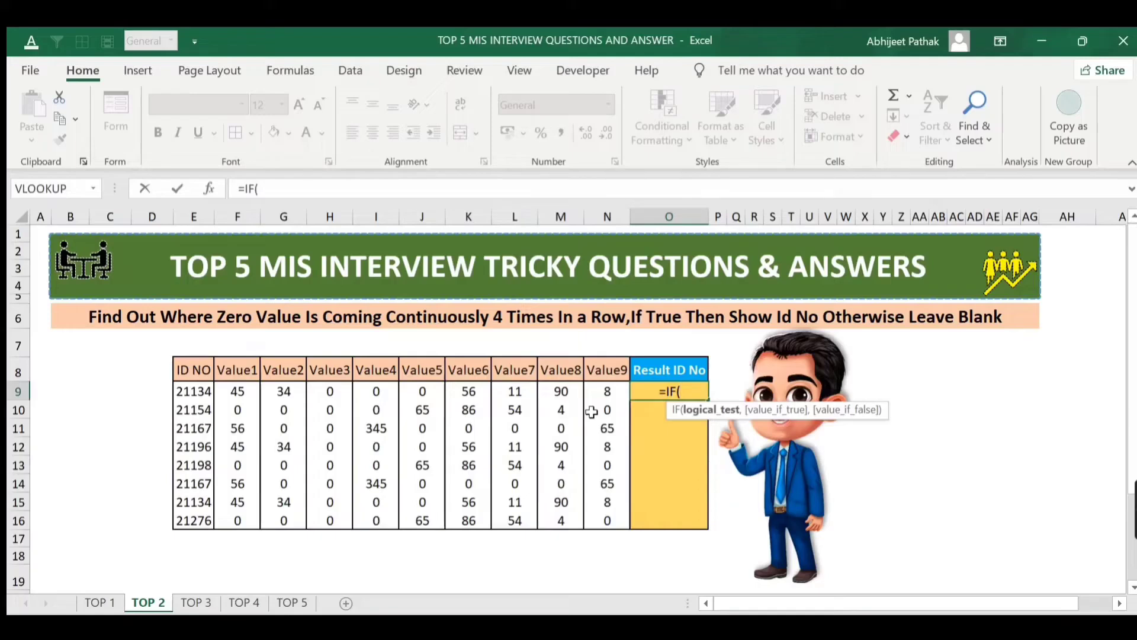
{"action": "type", "text": "sea"}
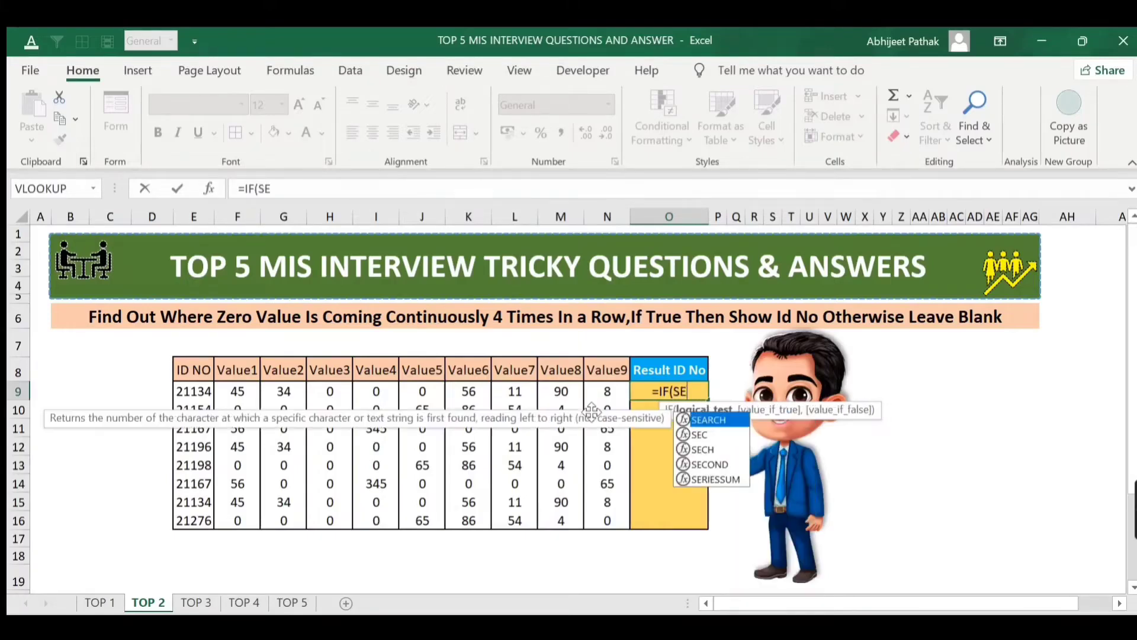
{"action": "key", "text": "BackSpace"}
{"action": "key", "text": "BackSpace"}
{"action": "key", "text": "BackSpace"}
{"action": "type", "text": "searc"}
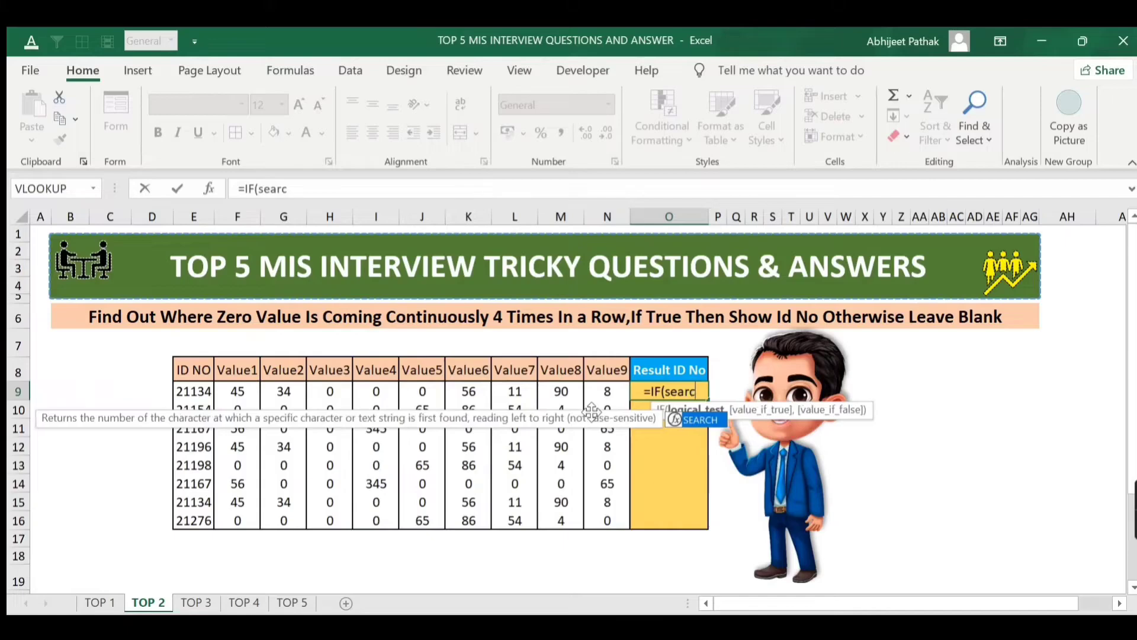
{"action": "key", "text": "Tab"}
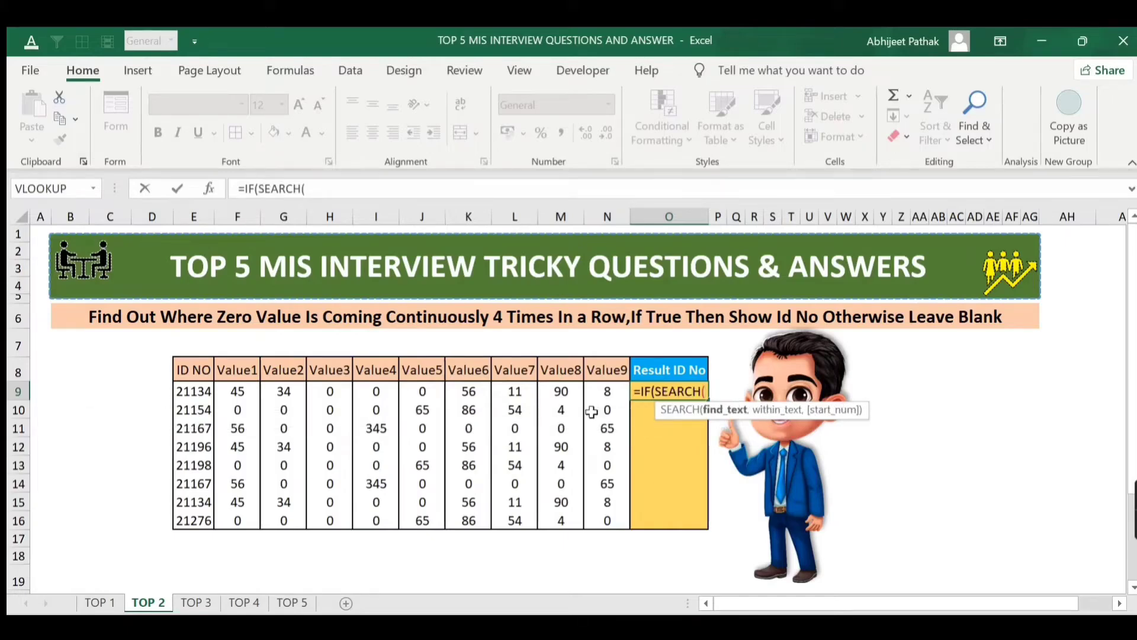
Step: Give SEARCH the find text "0000" in the O9 formula
{"action": "type", "text": "\""}
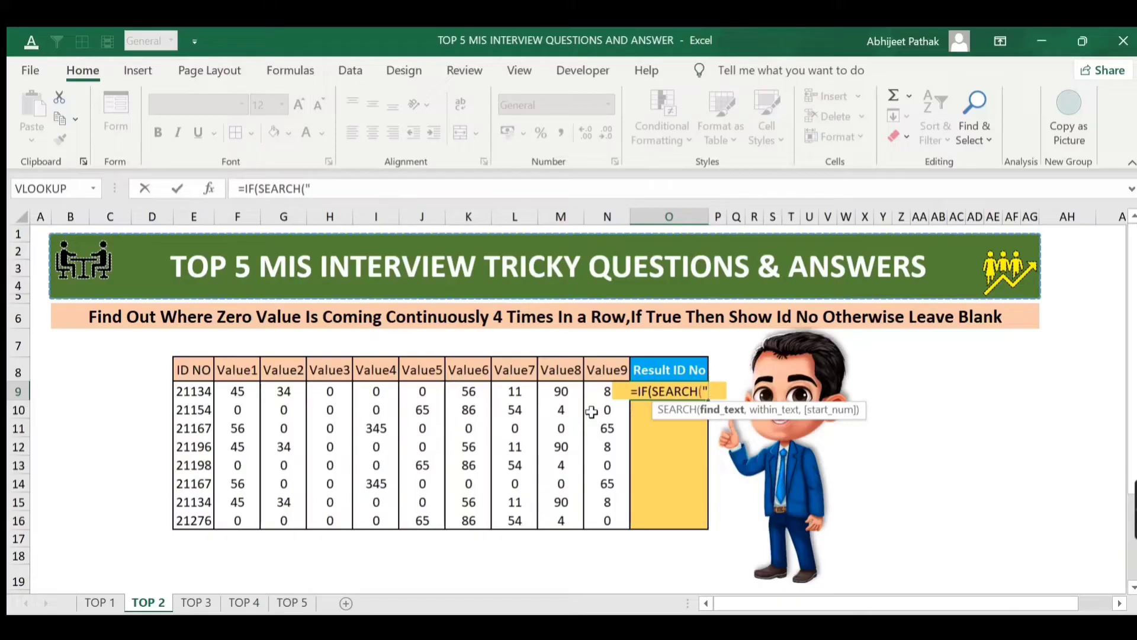
{"action": "type", "text": "000\""}
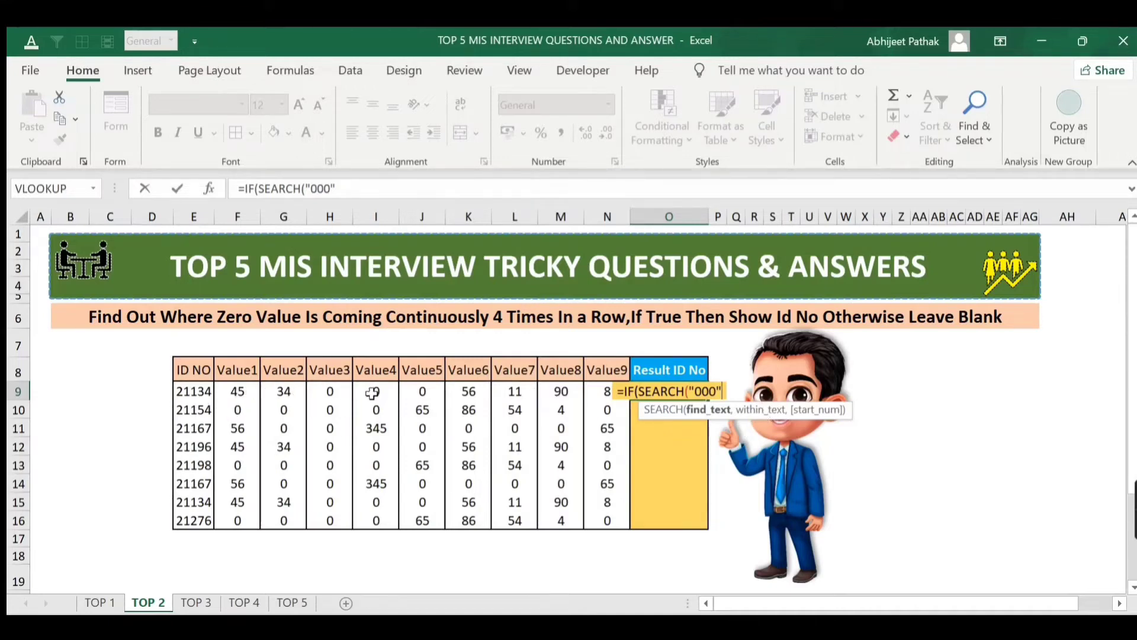
{"action": "key", "text": "Return"}
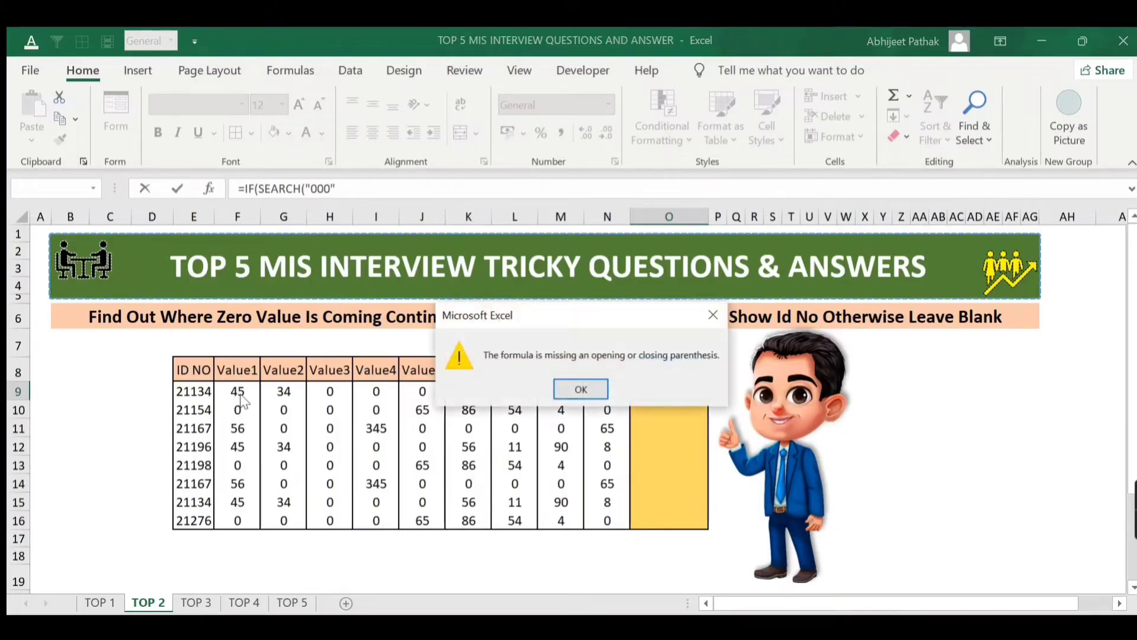
{"action": "key", "text": "Return"}
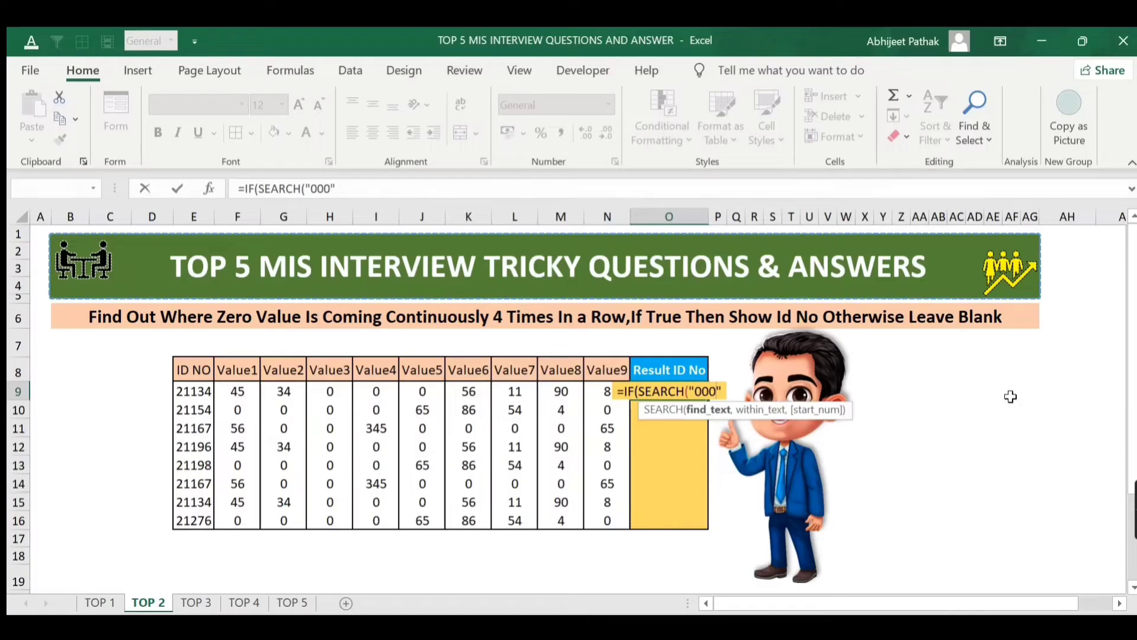
{"action": "type", "text": "0"}
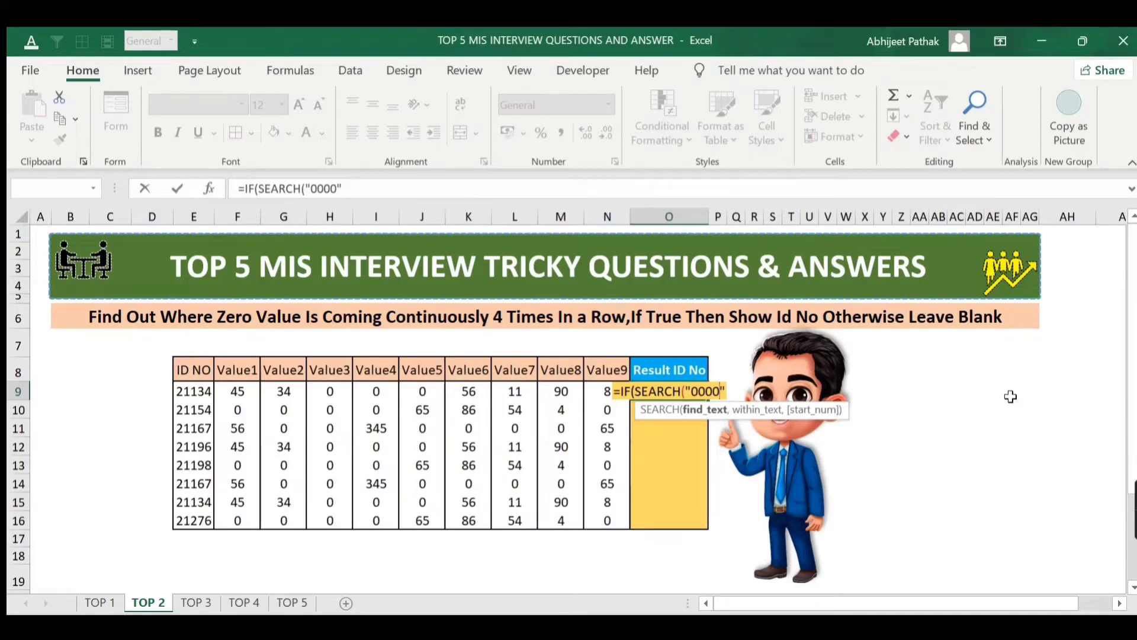
{"action": "type", "text": ","}
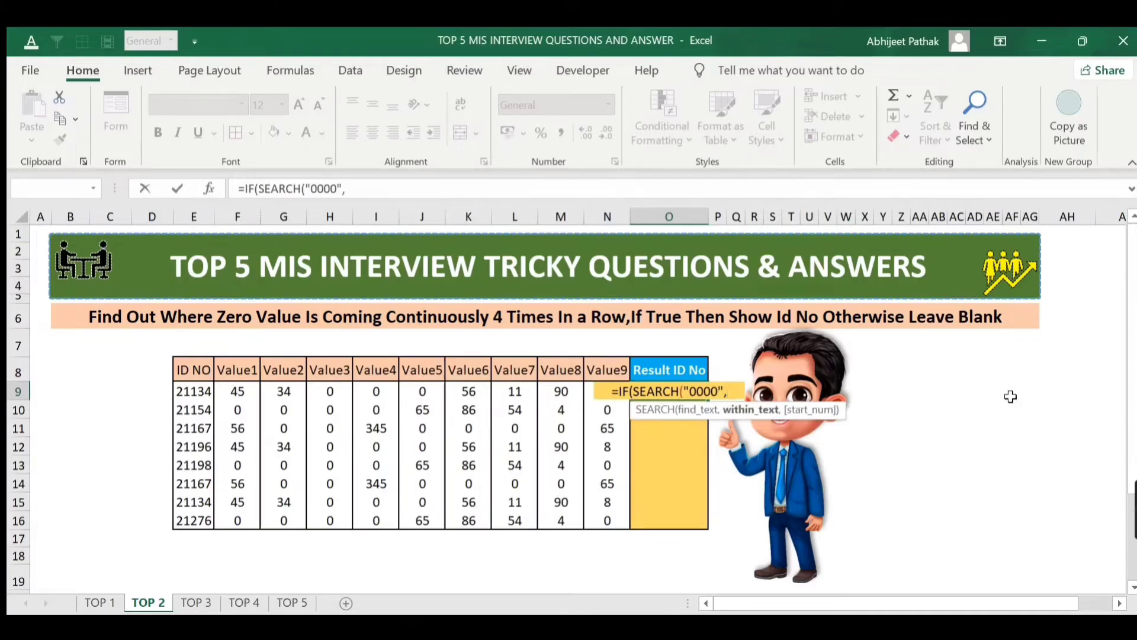
Step: Nest CONCATENATE as the within_text argument of SEARCH and add F9, G9 and H9 to it
{"action": "type", "text": "concate"}
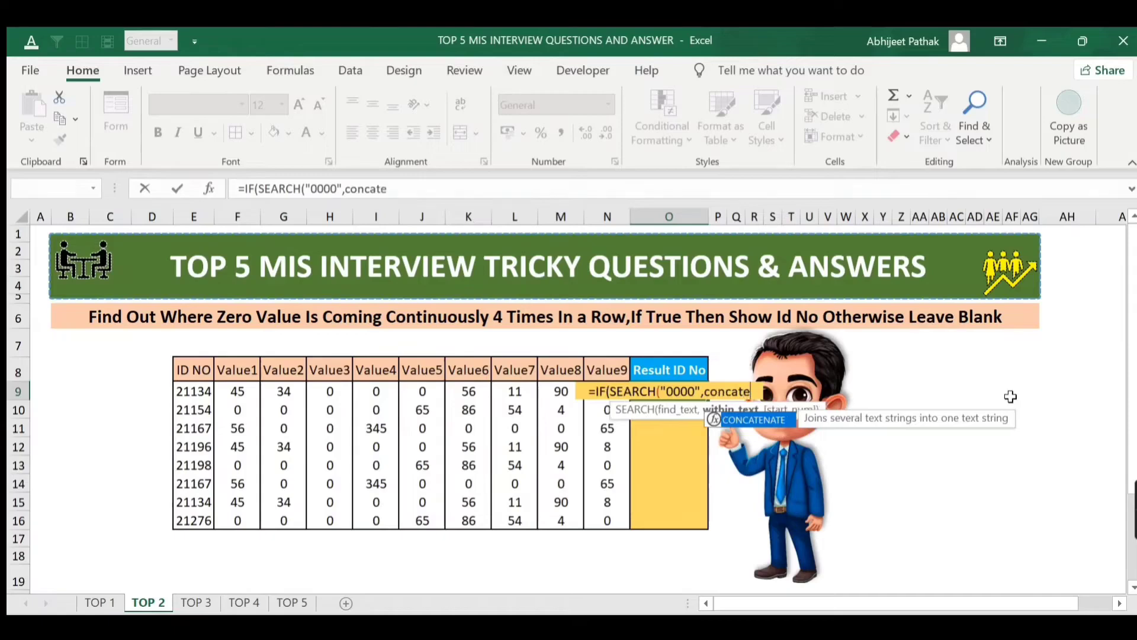
{"action": "key", "text": "Tab"}
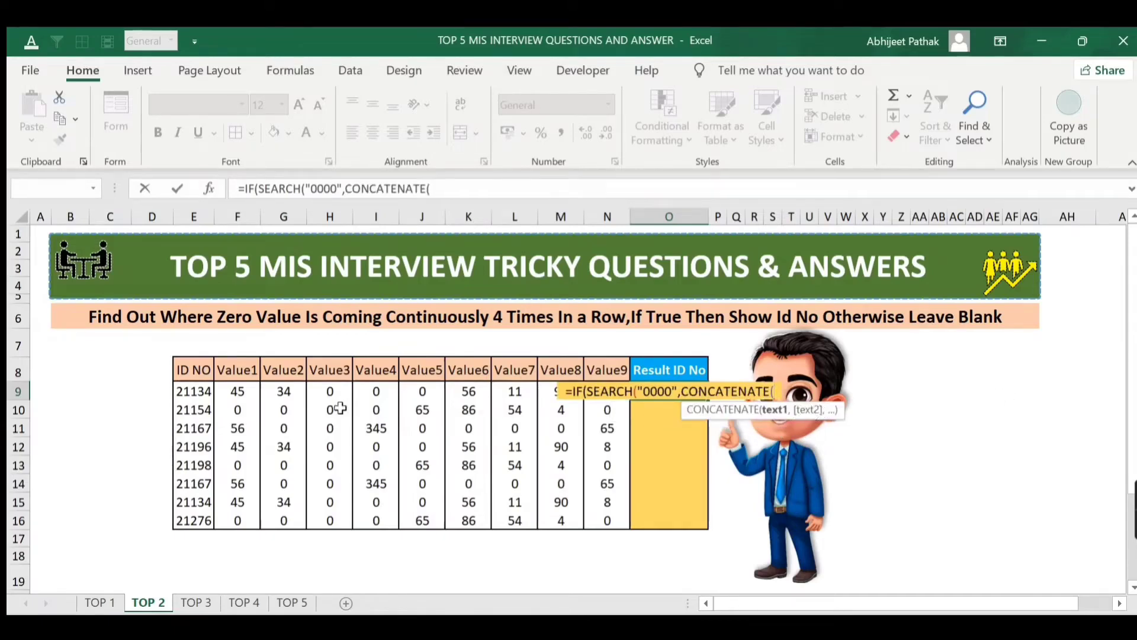
{"action": "left_click", "coordinate": [244, 392]}
{"action": "type", "text": ","}
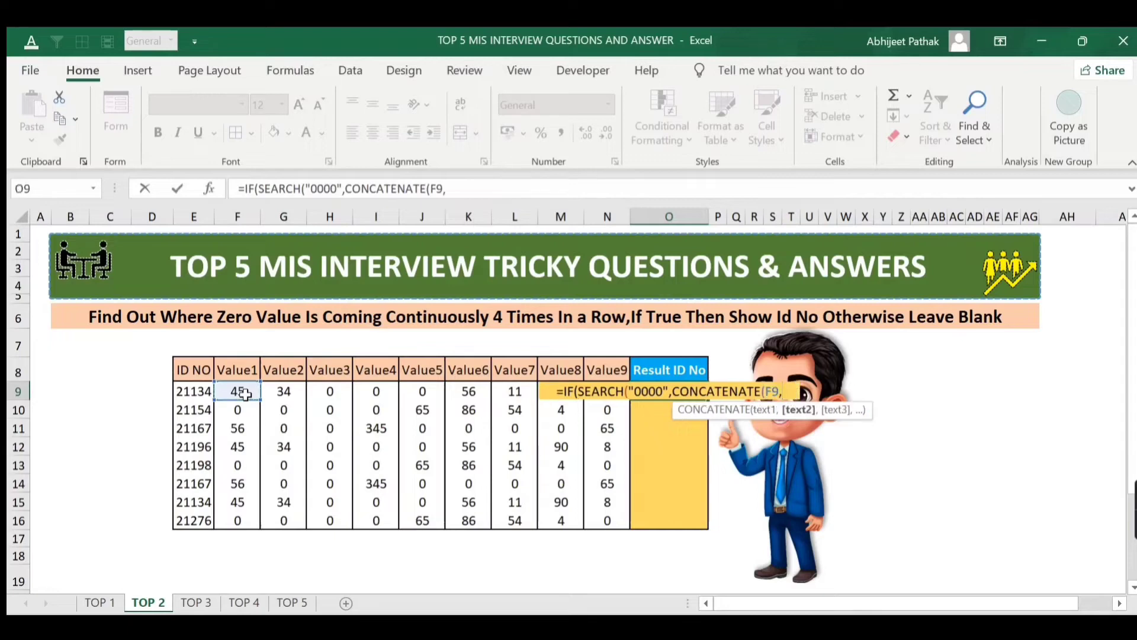
{"action": "key", "text": "Left"}
{"action": "key", "text": "Left"}
{"action": "key", "text": "Left"}
{"action": "key", "text": "Left"}
{"action": "key", "text": "Left"}
{"action": "key", "text": "Left"}
{"action": "key", "text": "Left"}
{"action": "key", "text": "Left"}
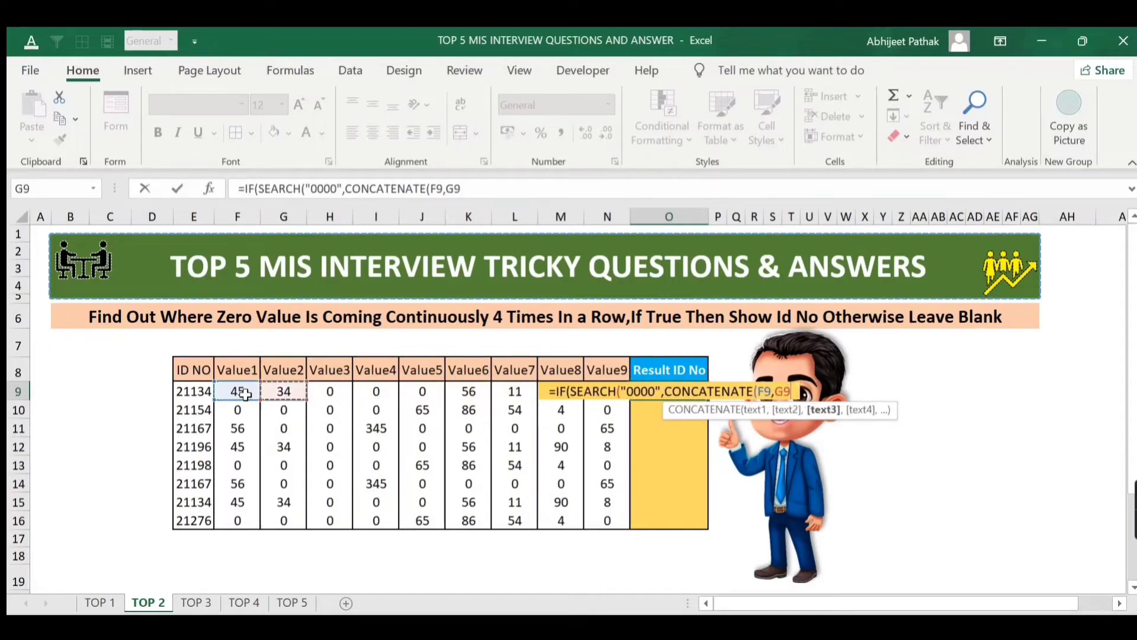
{"action": "type", "text": ","}
{"action": "key", "text": "Left"}
{"action": "key", "text": "Left"}
{"action": "key", "text": "Left"}
{"action": "key", "text": "Left"}
{"action": "key", "text": "Left"}
{"action": "key", "text": "Left"}
{"action": "key", "text": "Left"}
{"action": "type", "text": ","}
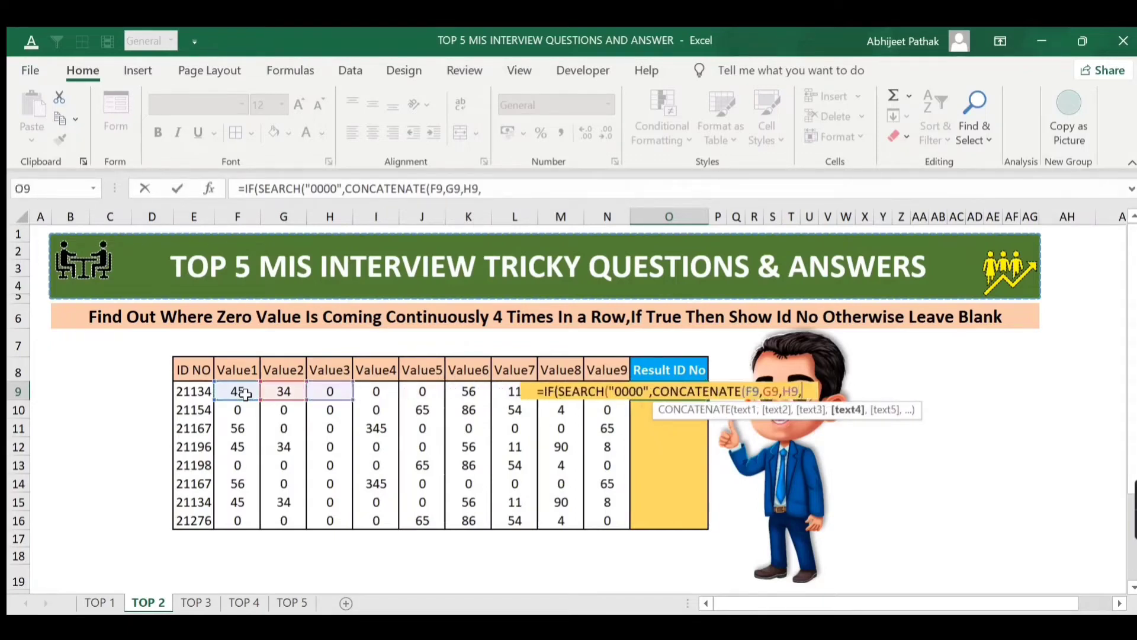
Step: Add I9, J9 and K9 as the next CONCATENATE arguments
{"action": "key", "text": "Left"}
{"action": "key", "text": "Left"}
{"action": "key", "text": "Left"}
{"action": "key", "text": "Left"}
{"action": "key", "text": "Left"}
{"action": "key", "text": "Left"}
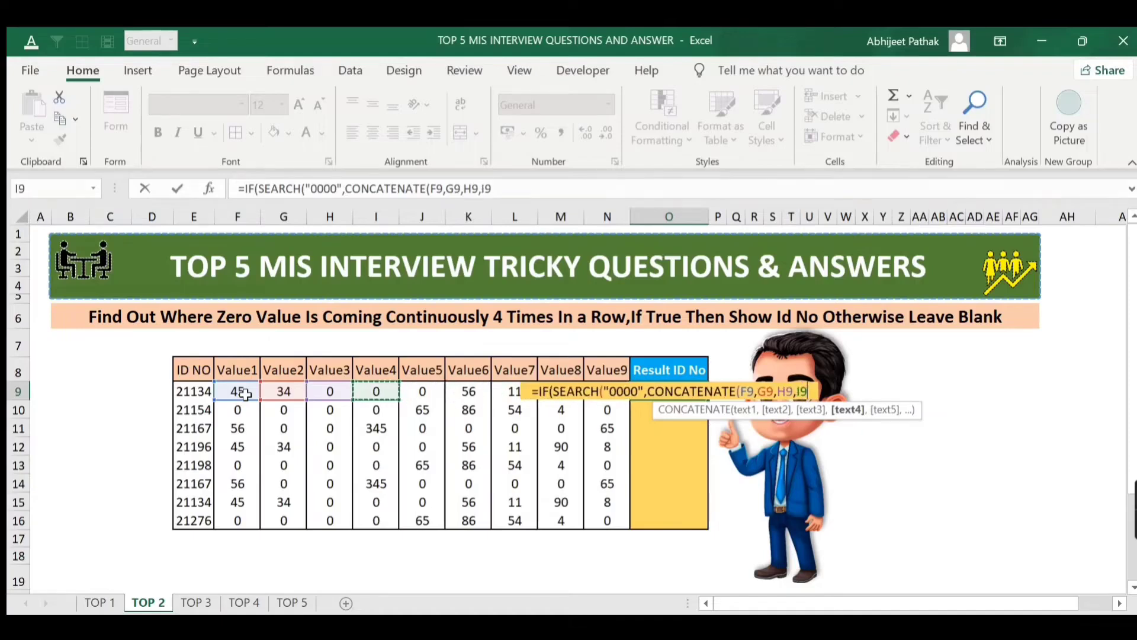
{"action": "type", "text": ","}
{"action": "key", "text": "Left"}
{"action": "key", "text": "Left"}
{"action": "key", "text": "Left"}
{"action": "key", "text": "Left"}
{"action": "key", "text": "Left"}
{"action": "type", "text": ","}
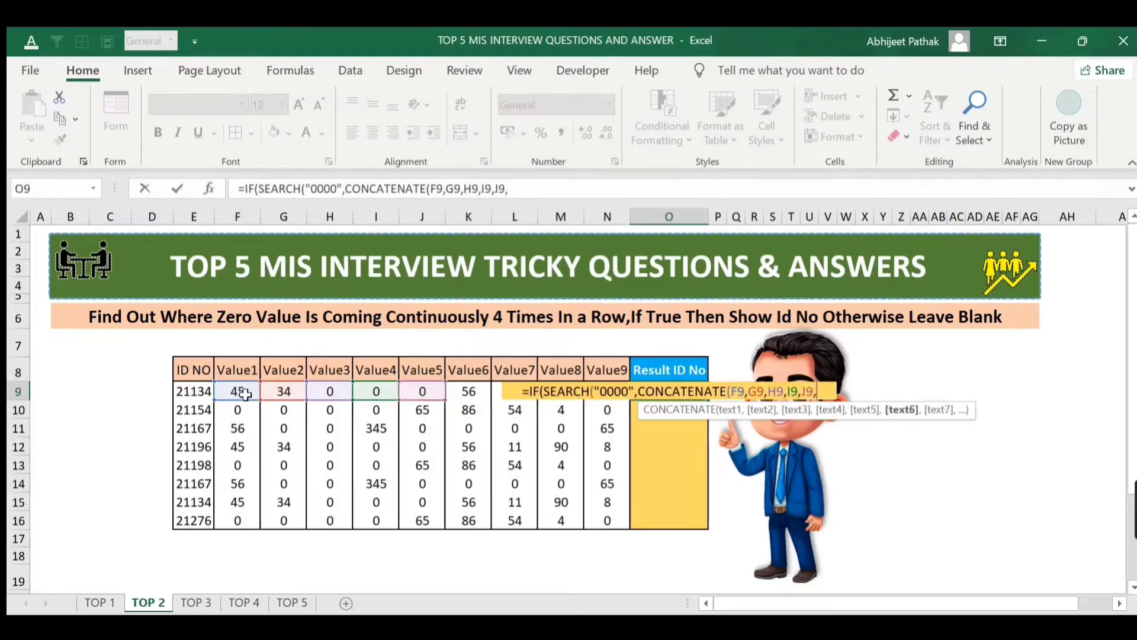
{"action": "key", "text": "Left"}
{"action": "key", "text": "Left"}
{"action": "key", "text": "Left"}
{"action": "key", "text": "Left"}
{"action": "type", "text": ","}
Step: Add L9, M9 and N9 to CONCATENATE and close both the CONCATENATE and SEARCH functions
{"action": "key", "text": "Left"}
{"action": "key", "text": "Left"}
{"action": "key", "text": "Left"}
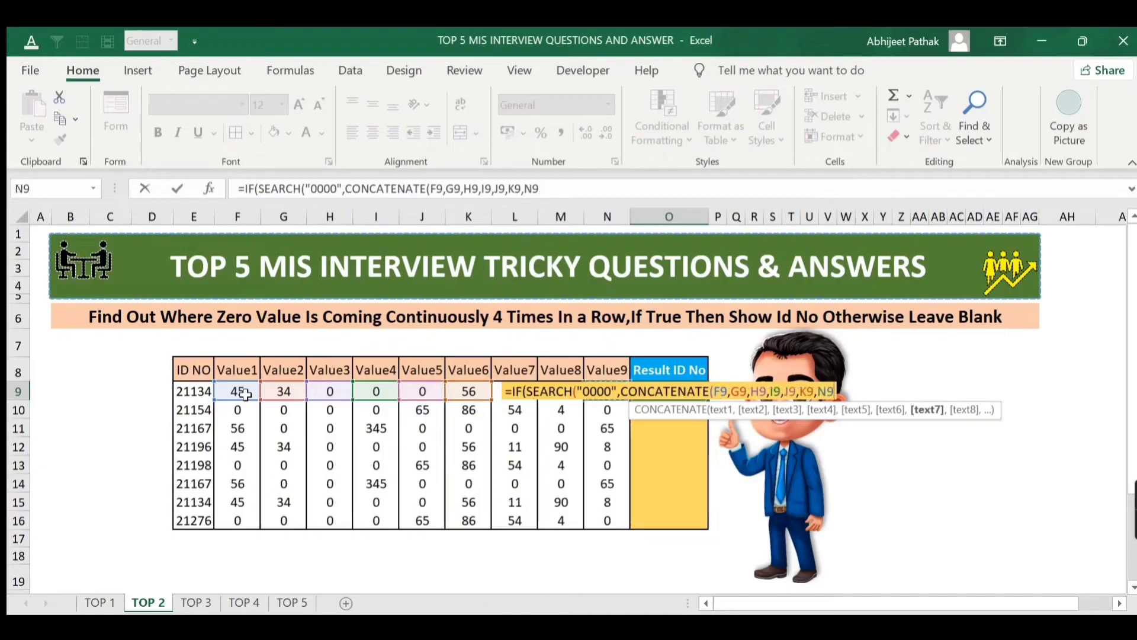
{"action": "type", "text": ","}
{"action": "key", "text": "Left"}
{"action": "key", "text": "Left"}
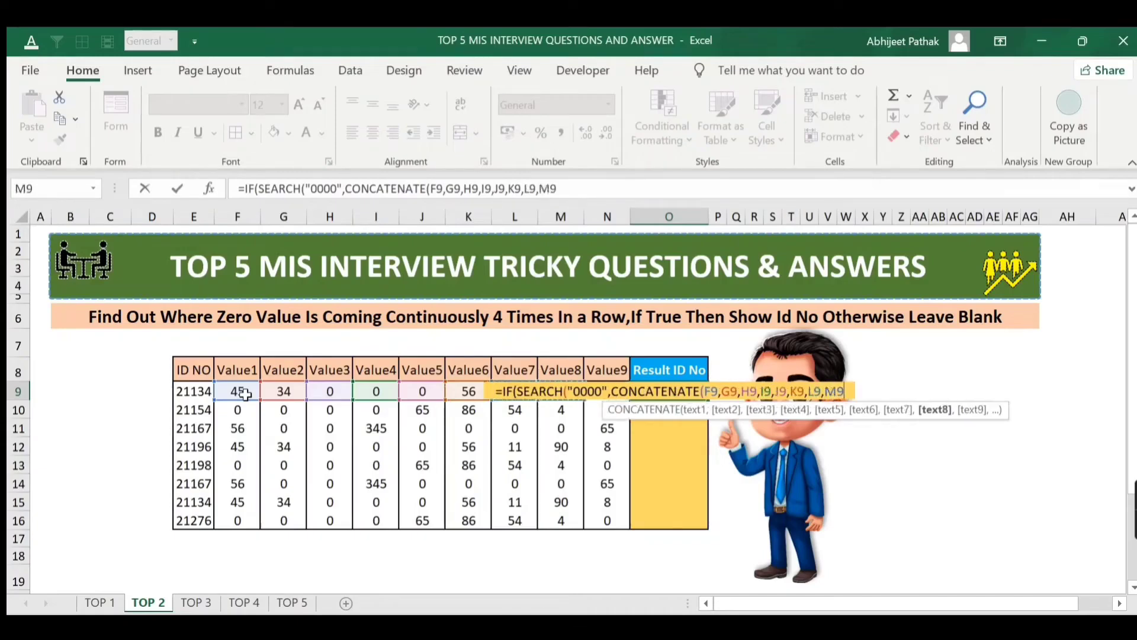
{"action": "type", "text": ","}
{"action": "key", "text": "Left"}
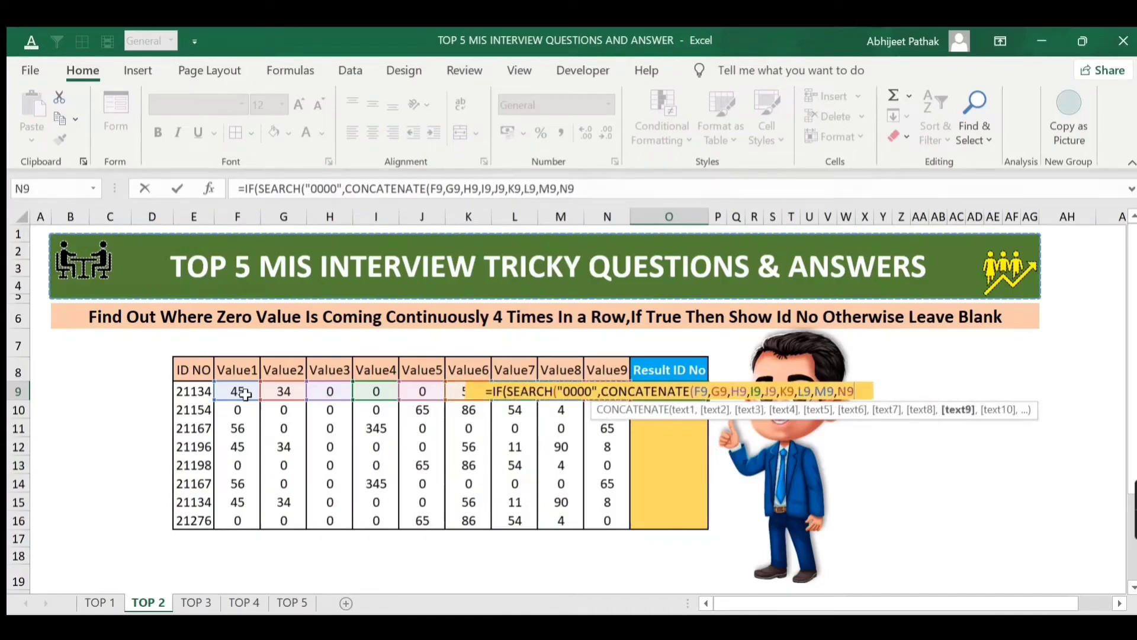
{"action": "type", "text": ")"}
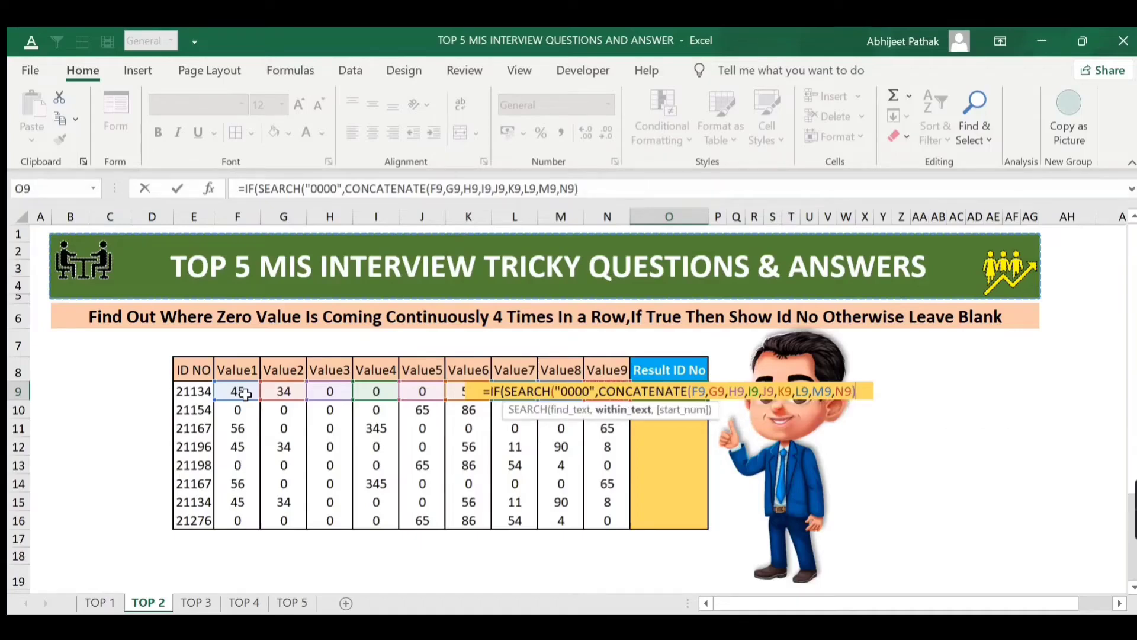
{"action": "type", "text": ","}
{"action": "key", "text": "BackSpace"}
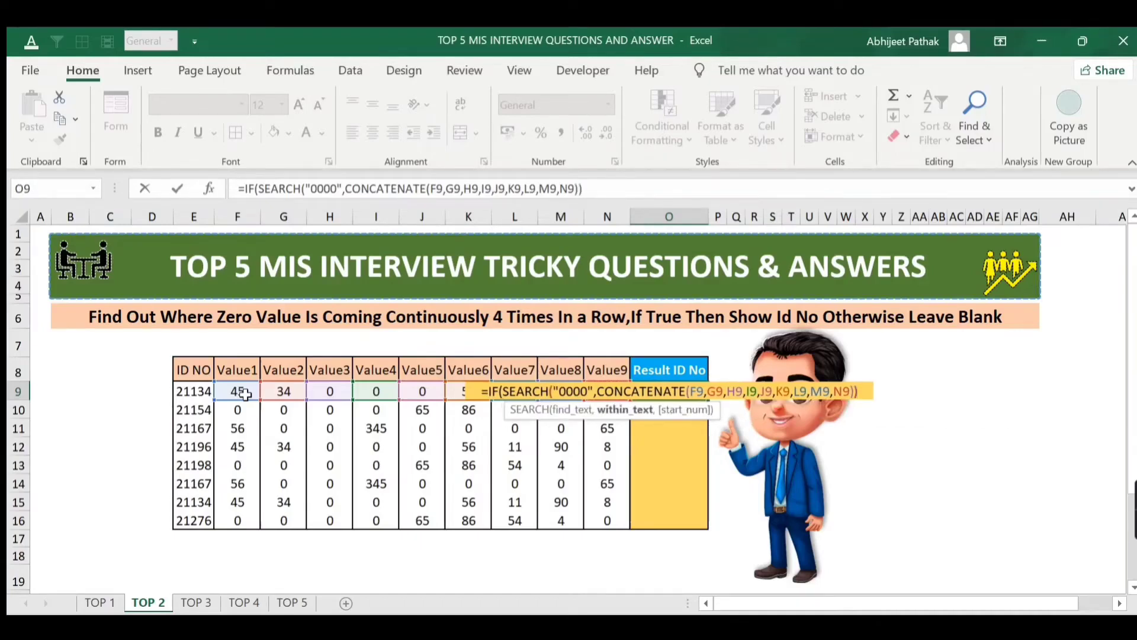
{"action": "type", "text": ")"}
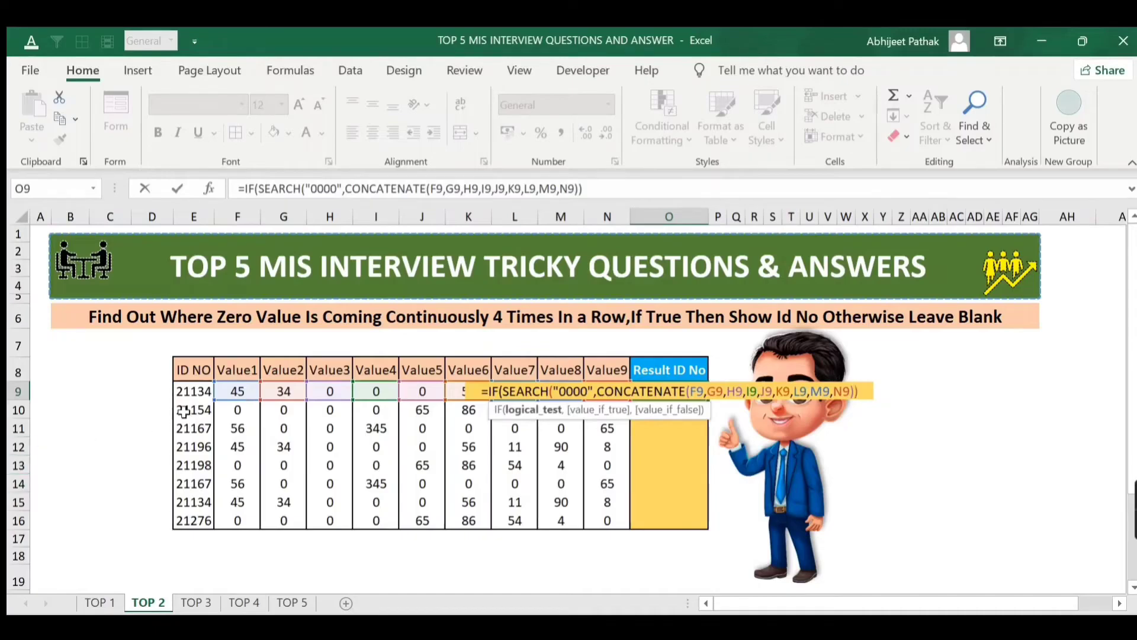
{"action": "key", "text": "Return"}
{"action": "left_click", "coordinate": [581, 389]}
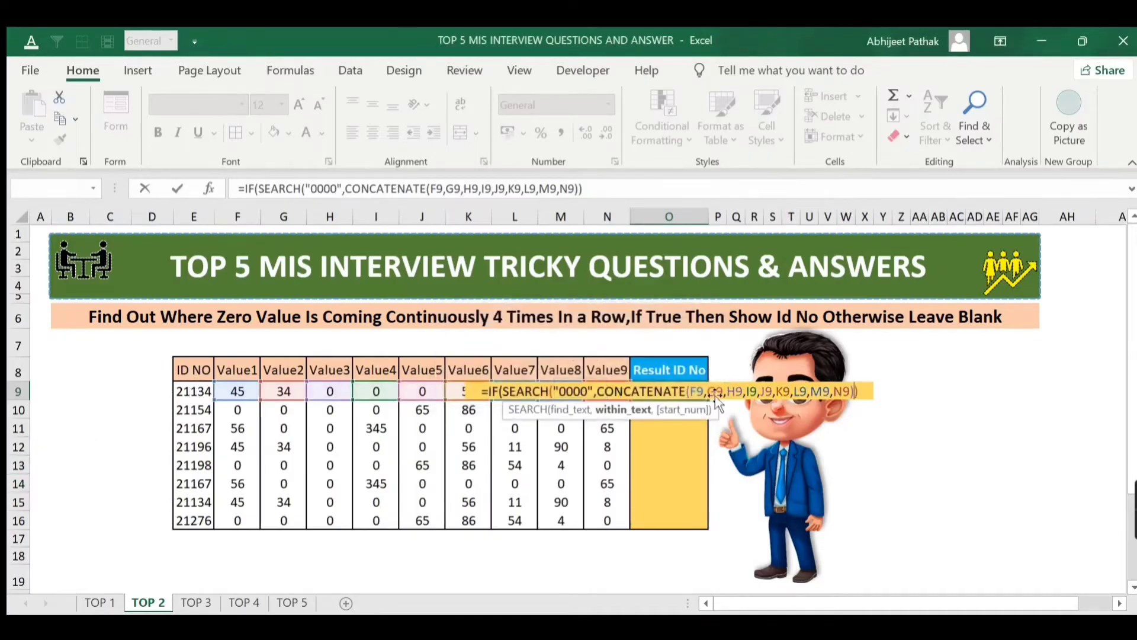
Step: Complete the O9 IF formula to return E9 when the search matches and an empty string "" otherwise
{"action": "type", "text": ","}
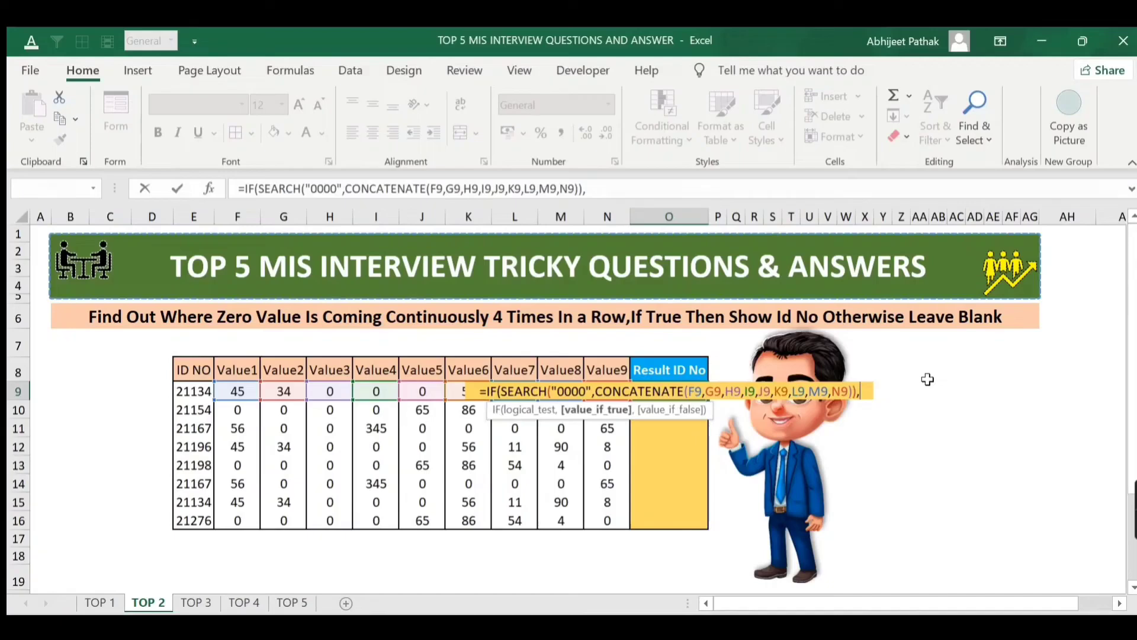
{"action": "left_click", "coordinate": [206, 388]}
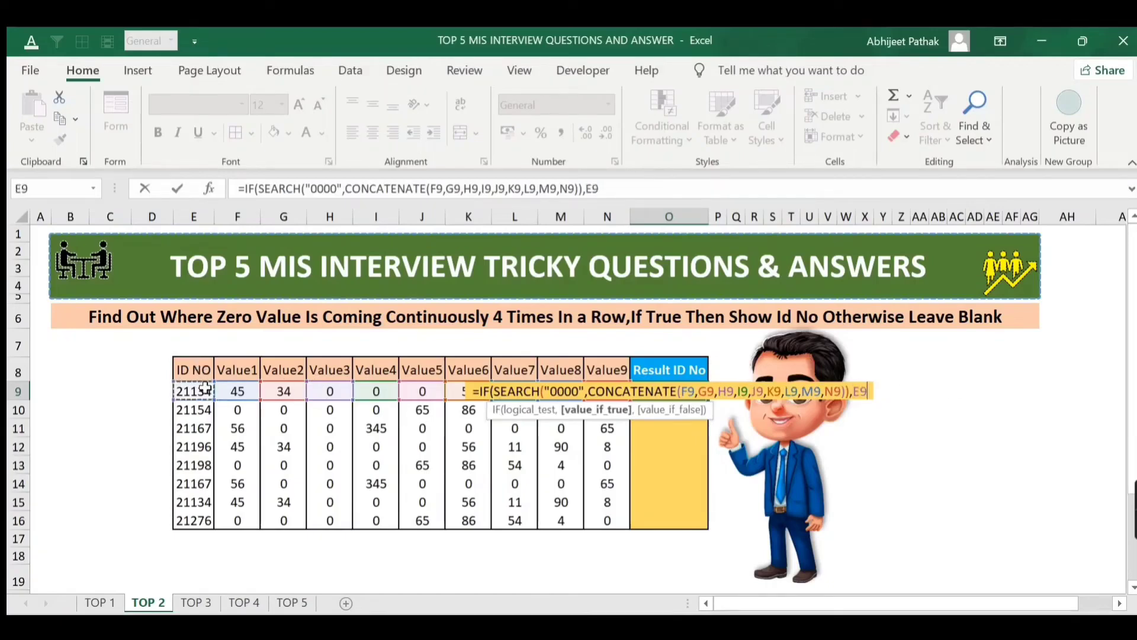
{"action": "type", "text": ","}
{"action": "type", "text": "\"\")"}
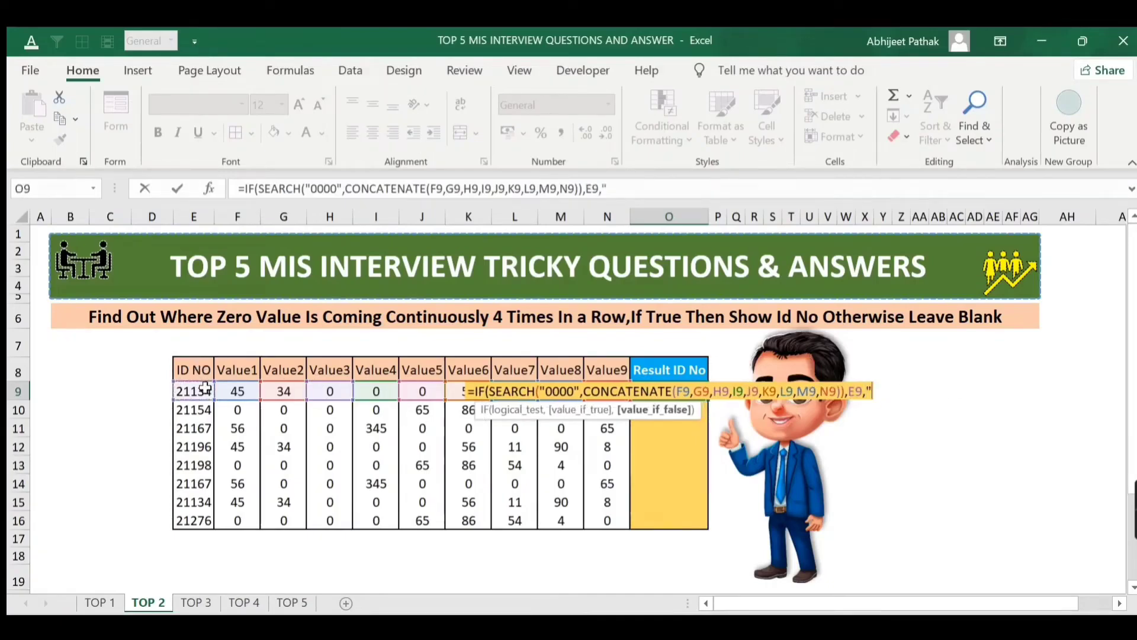
{"action": "key", "text": "Return"}
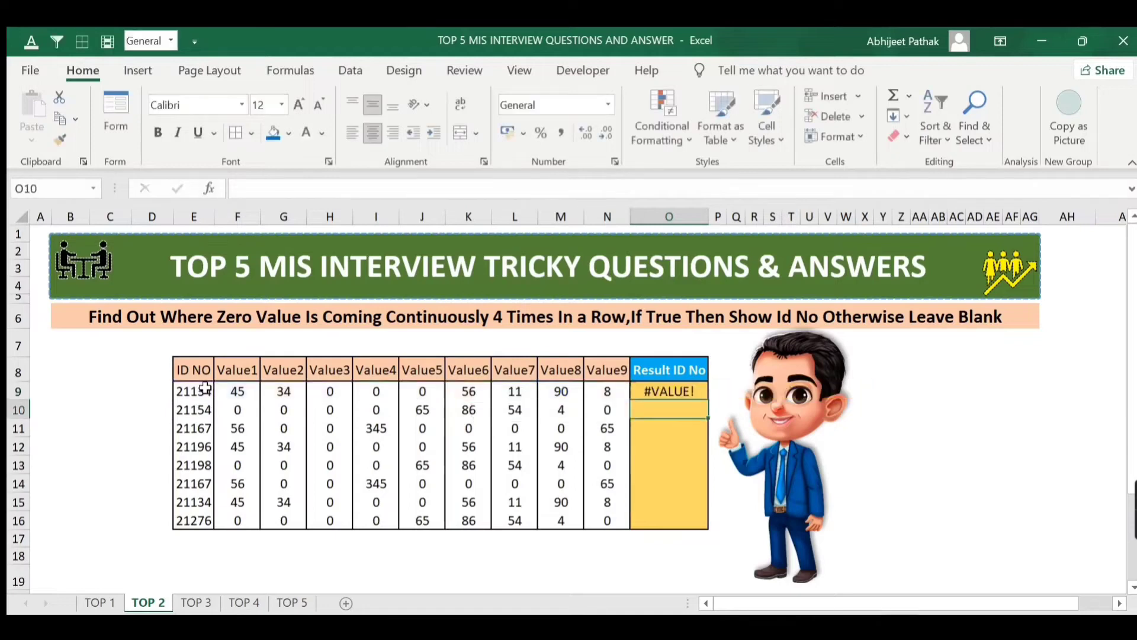
Step: Fill the O9 formula down through O16 and check the copied results against the zeros in their rows
{"action": "left_click", "coordinate": [668, 391]}
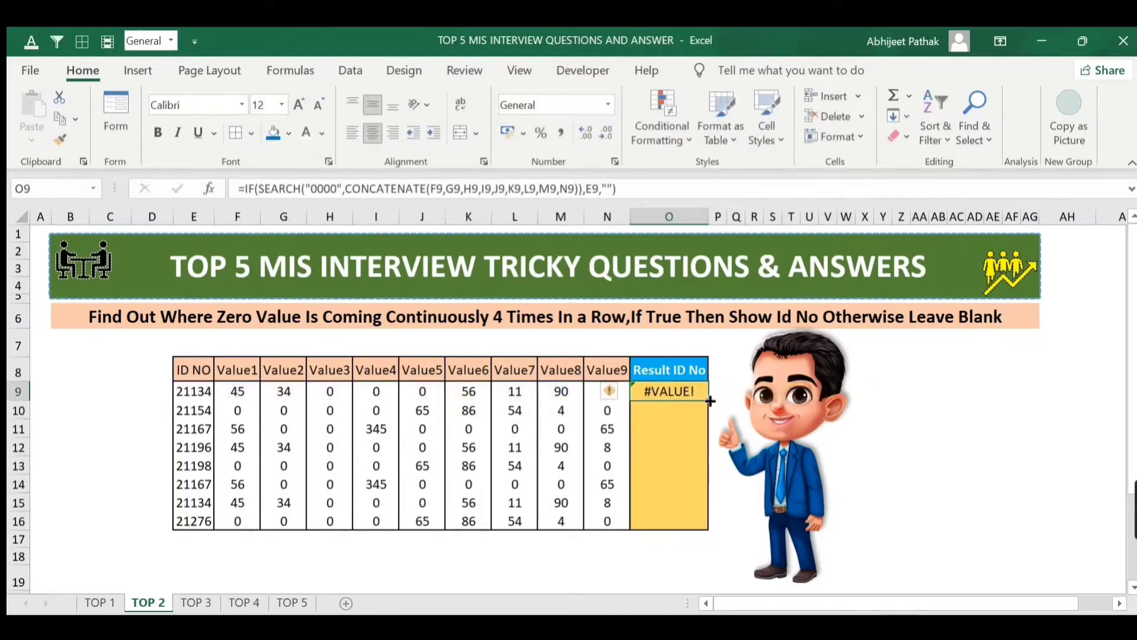
{"action": "left_click_drag", "start_coordinate": [710, 401], "coordinate": [721, 528]}
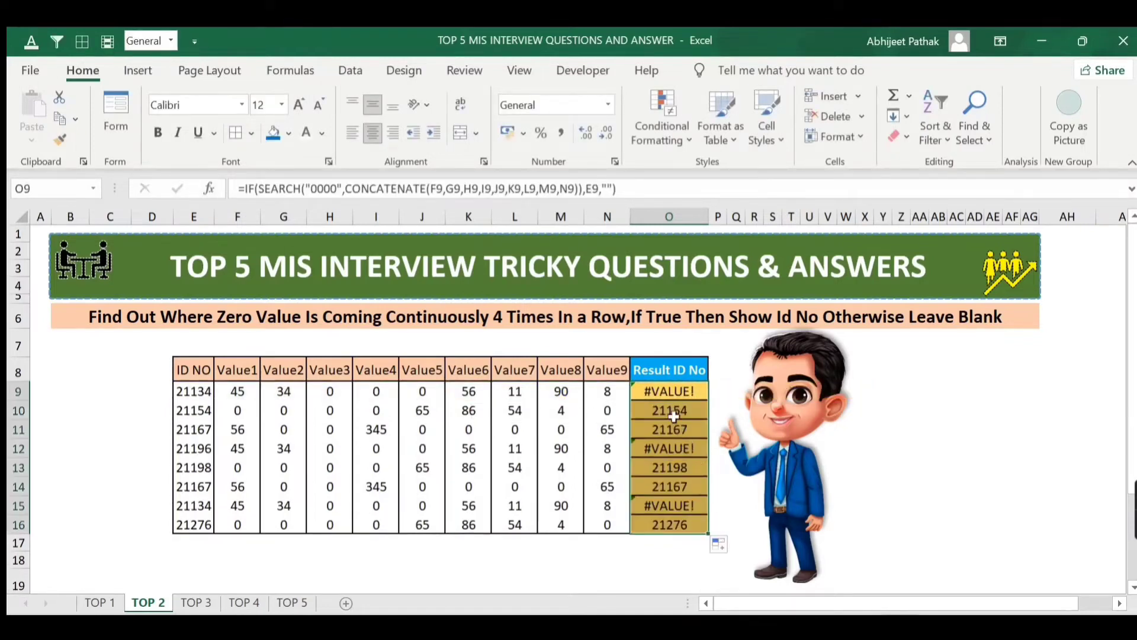
{"action": "left_click", "coordinate": [674, 417]}
{"action": "left_click_drag", "start_coordinate": [242, 412], "coordinate": [374, 411]}
{"action": "left_click", "coordinate": [681, 412]}
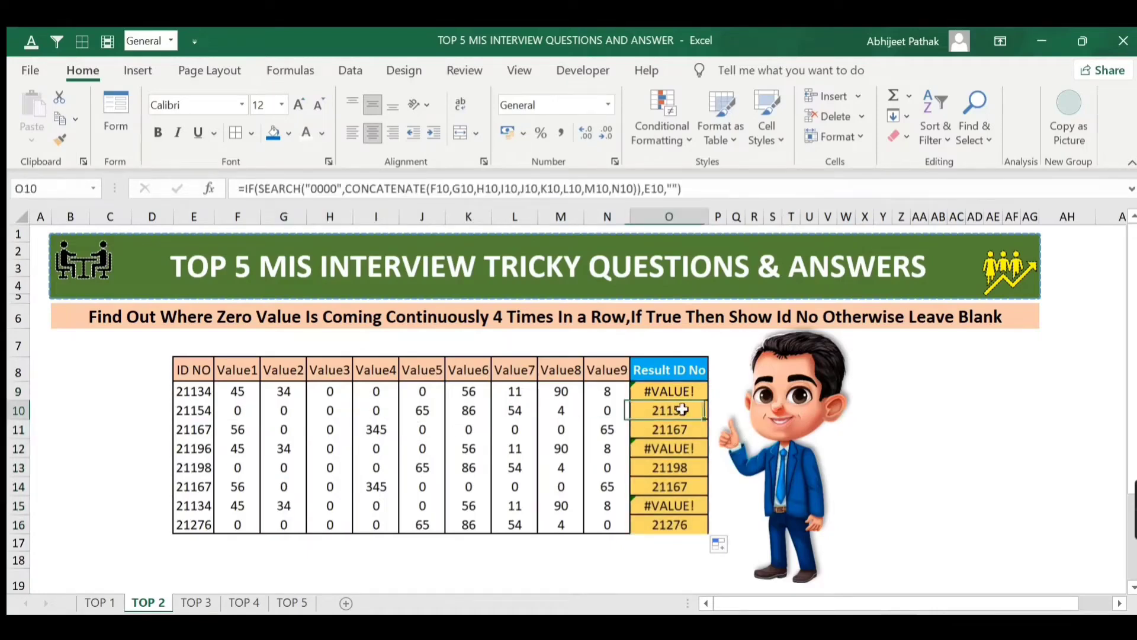
{"action": "left_click", "coordinate": [678, 430]}
Step: Wrap the O9 formula in IFERROR with an empty string "" as the value_if_error argument
{"action": "left_click", "coordinate": [666, 393]}
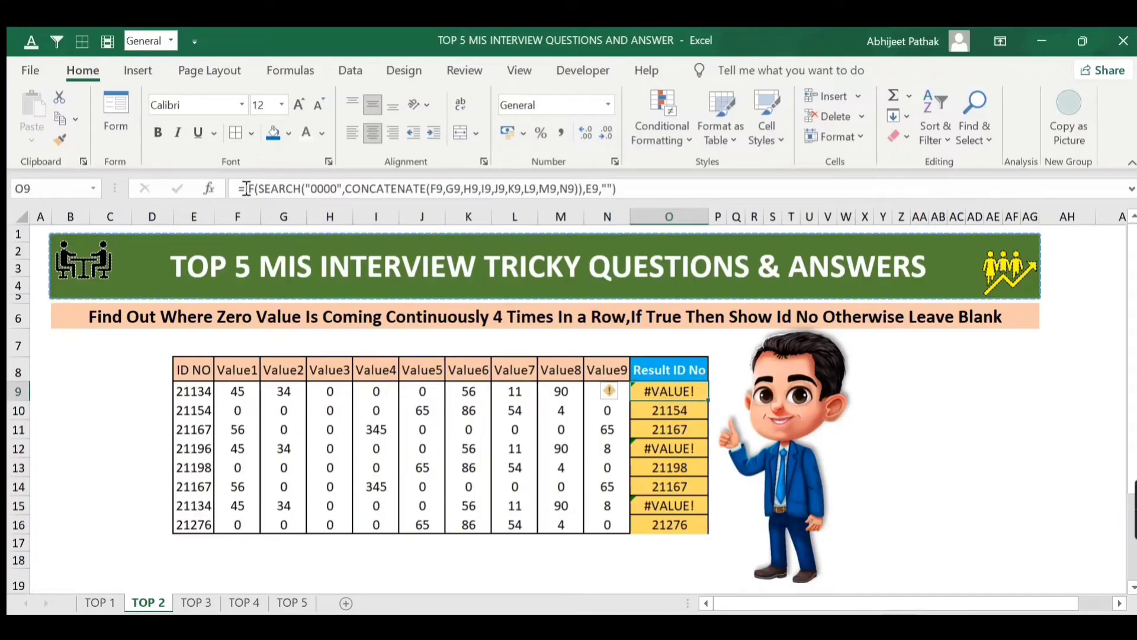
{"action": "left_click", "coordinate": [246, 188]}
{"action": "type", "text": "if"}
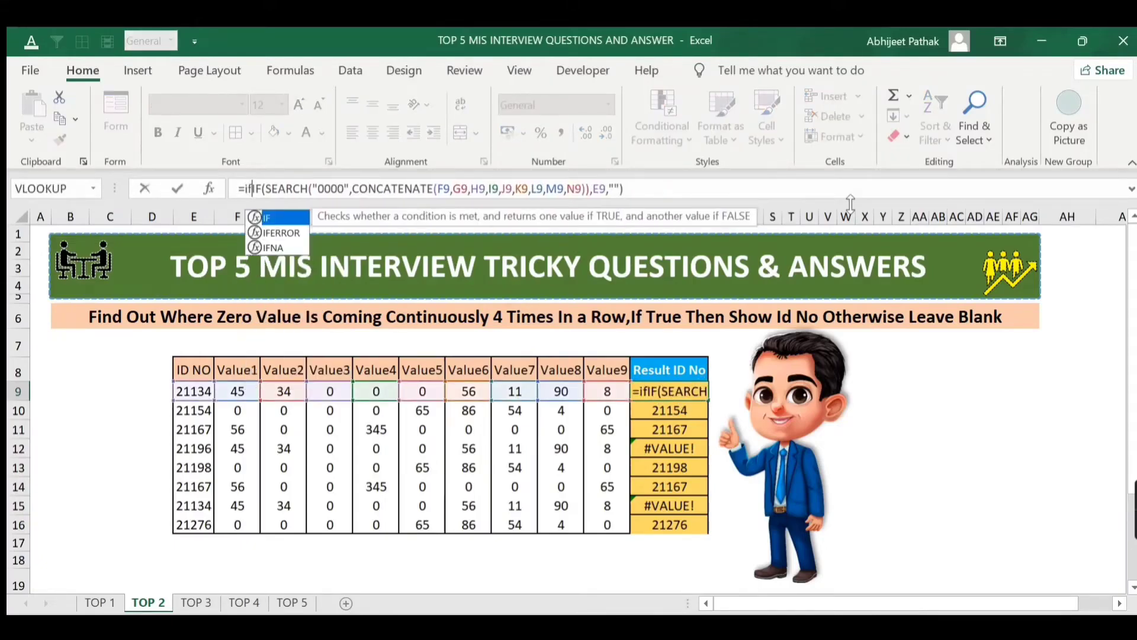
{"action": "type", "text": "e"}
{"action": "key", "text": "Tab"}
{"action": "left_click", "coordinate": [698, 199]}
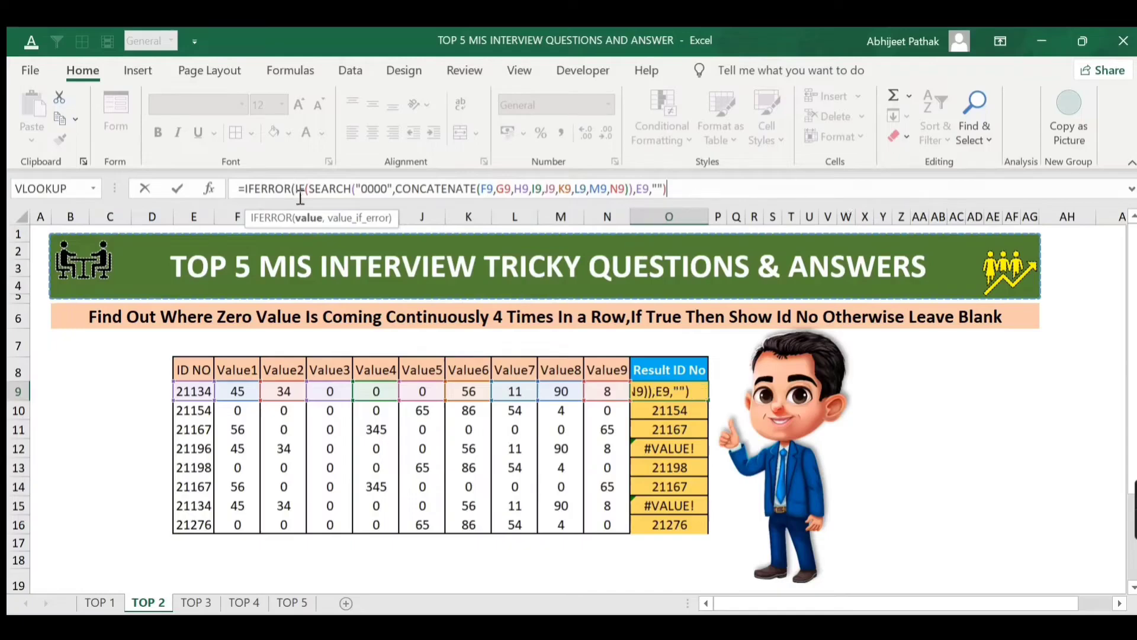
{"action": "type", "text": ",N9"}
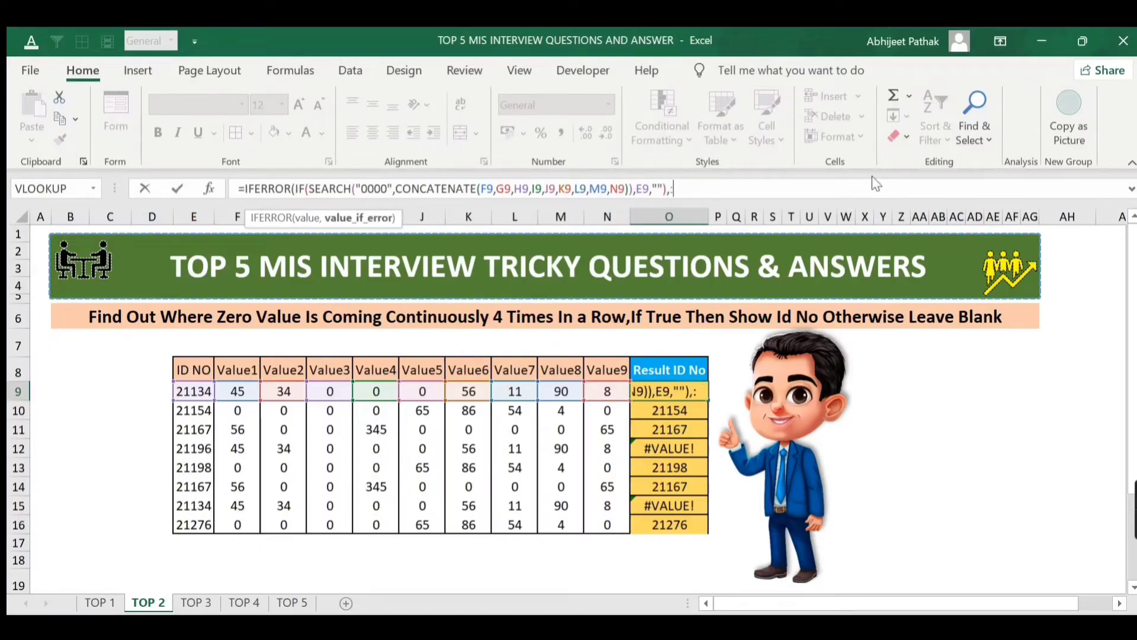
{"action": "type", "text": ")"}
{"action": "key", "text": "Return"}
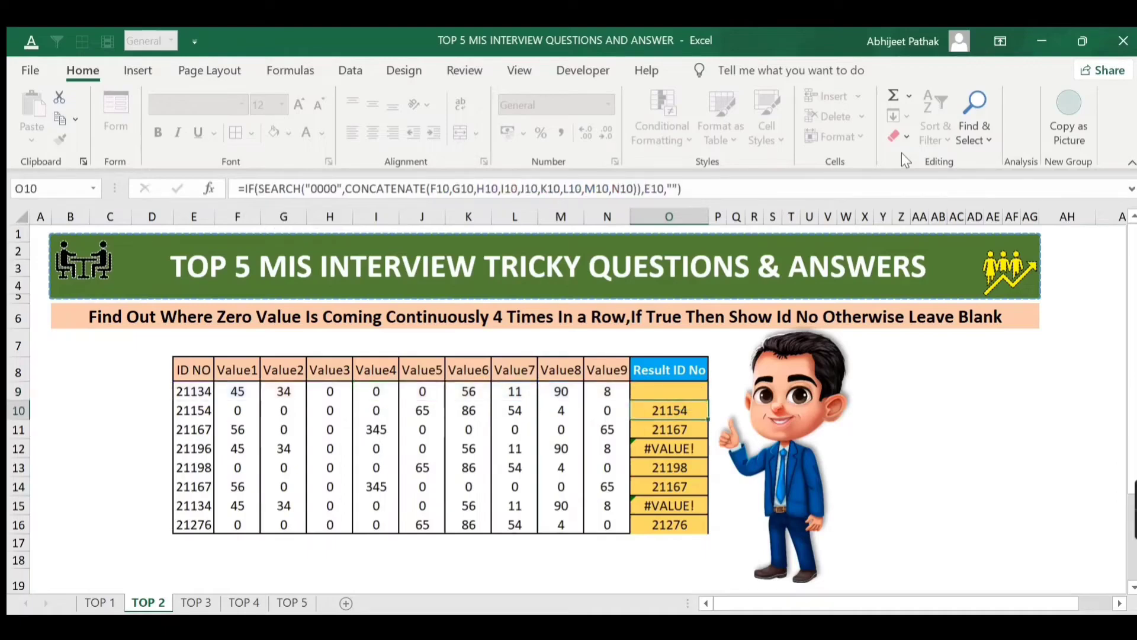
Step: Fill the IFERROR formula from O9 down through O16 in the Result ID No column
{"action": "key", "text": "Up"}
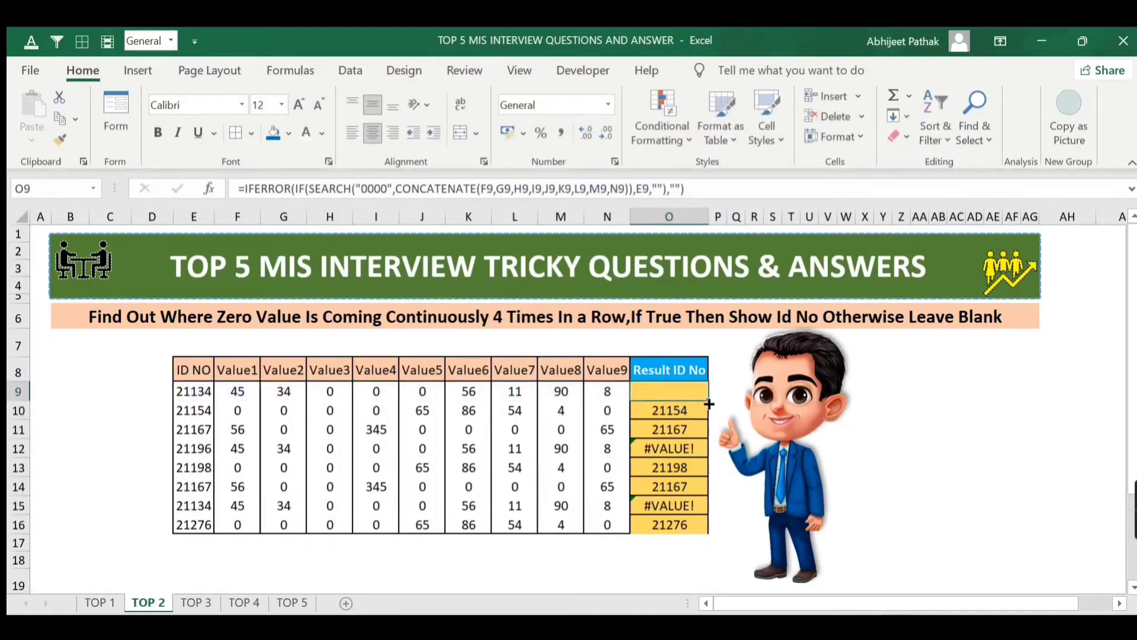
{"action": "left_click_drag", "start_coordinate": [709, 404], "coordinate": [706, 533]}
{"action": "left_click", "coordinate": [675, 430]}
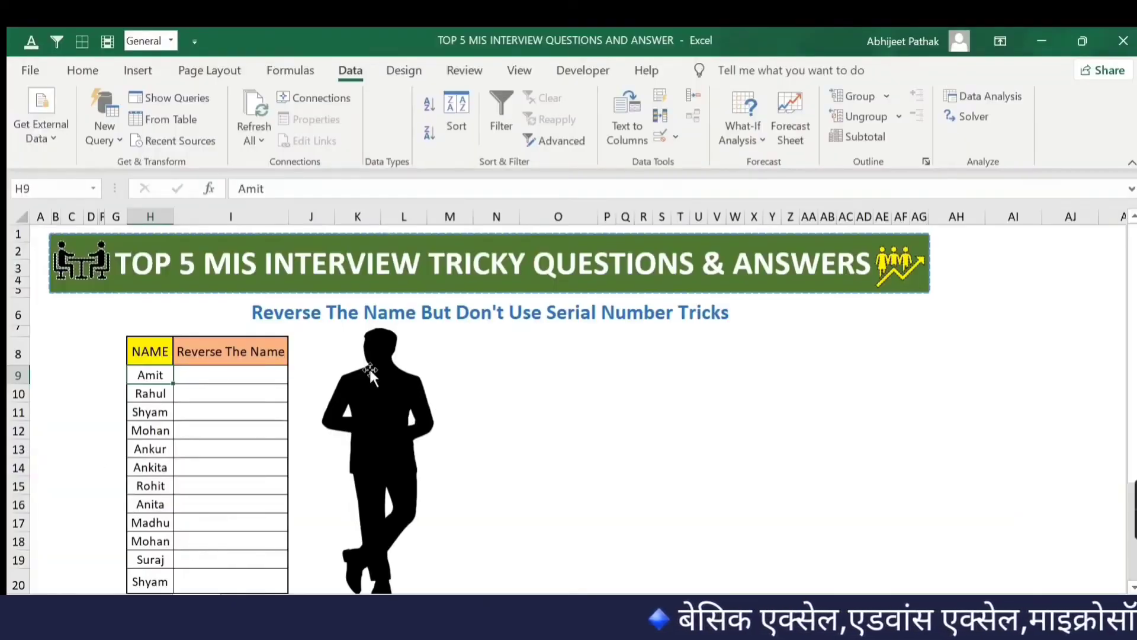
Step: On TOP 3, enter 1 in I9 and 2 in I10 and fill the number series down to I20
{"action": "scroll", "coordinate": [288, 334], "scroll_direction": "down", "scroll_amount": 1}
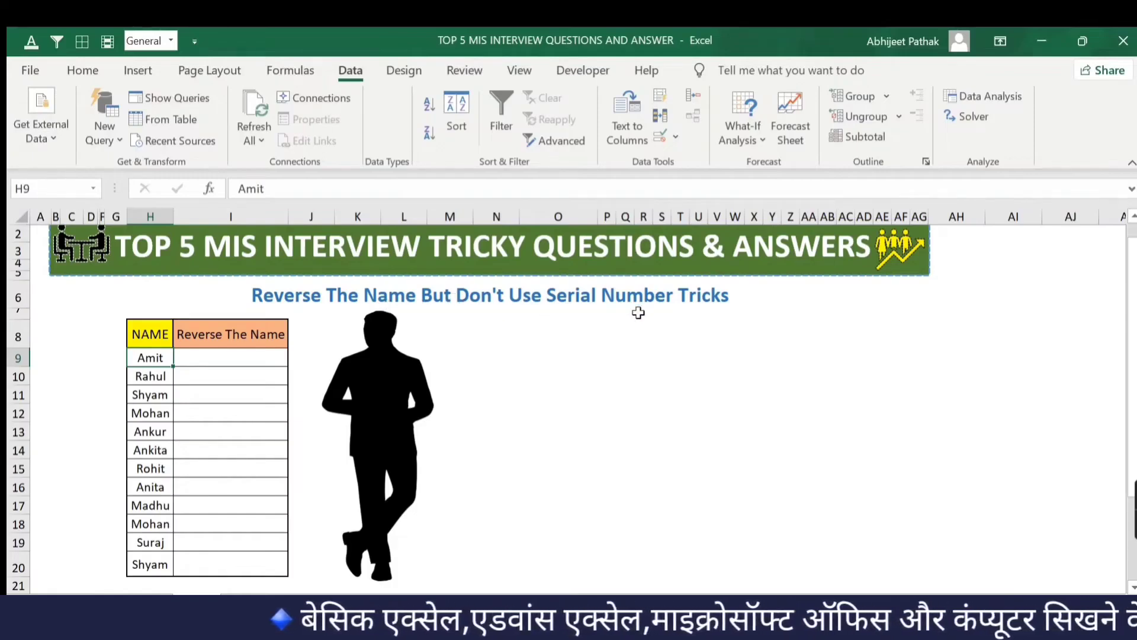
{"action": "left_click", "coordinate": [216, 358]}
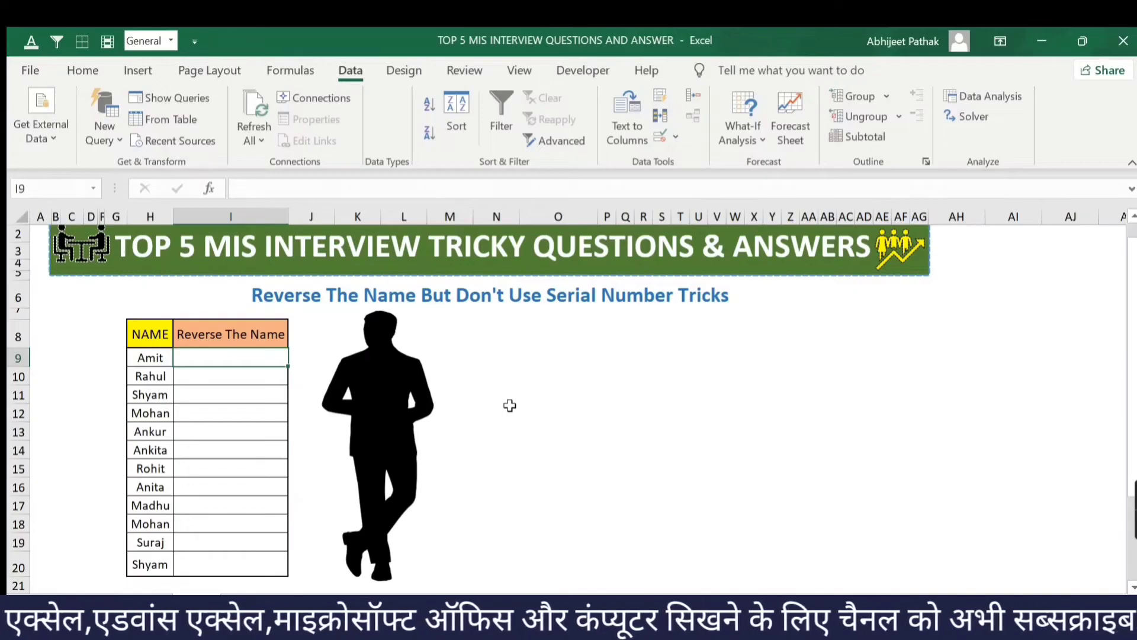
{"action": "type", "text": "1"}
{"action": "key", "text": "Return"}
{"action": "type", "text": "2"}
{"action": "key", "text": "Return"}
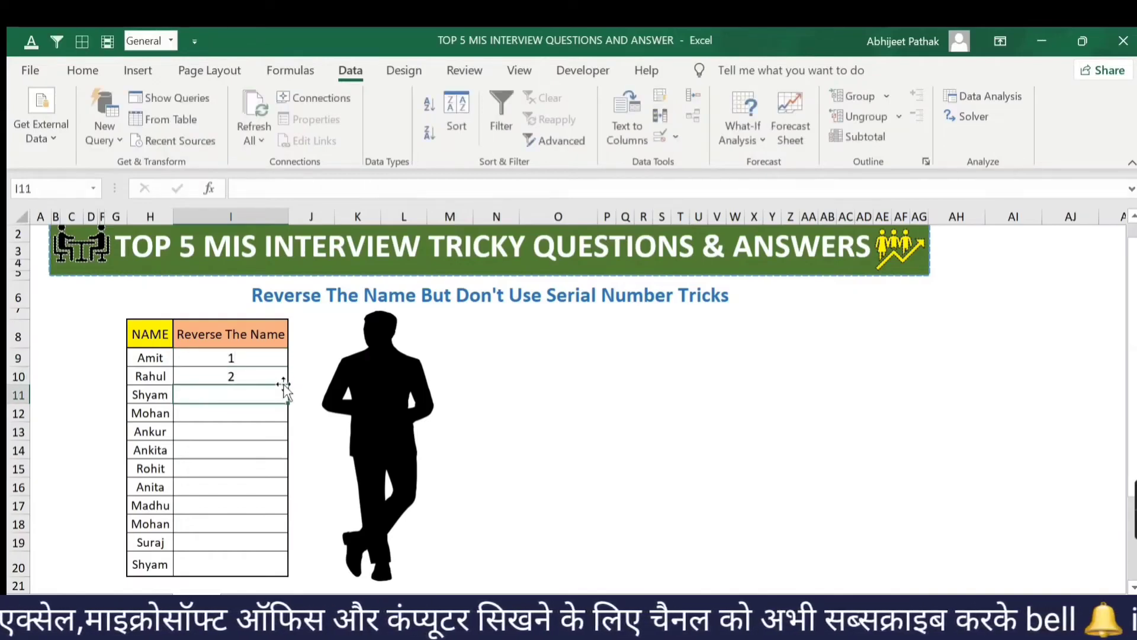
{"action": "left_click_drag", "start_coordinate": [263, 359], "coordinate": [270, 569]}
Step: Add a filter to the TOP 3 table headers and sort the Reverse The Name column from largest to smallest
{"action": "left_click", "coordinate": [246, 333]}
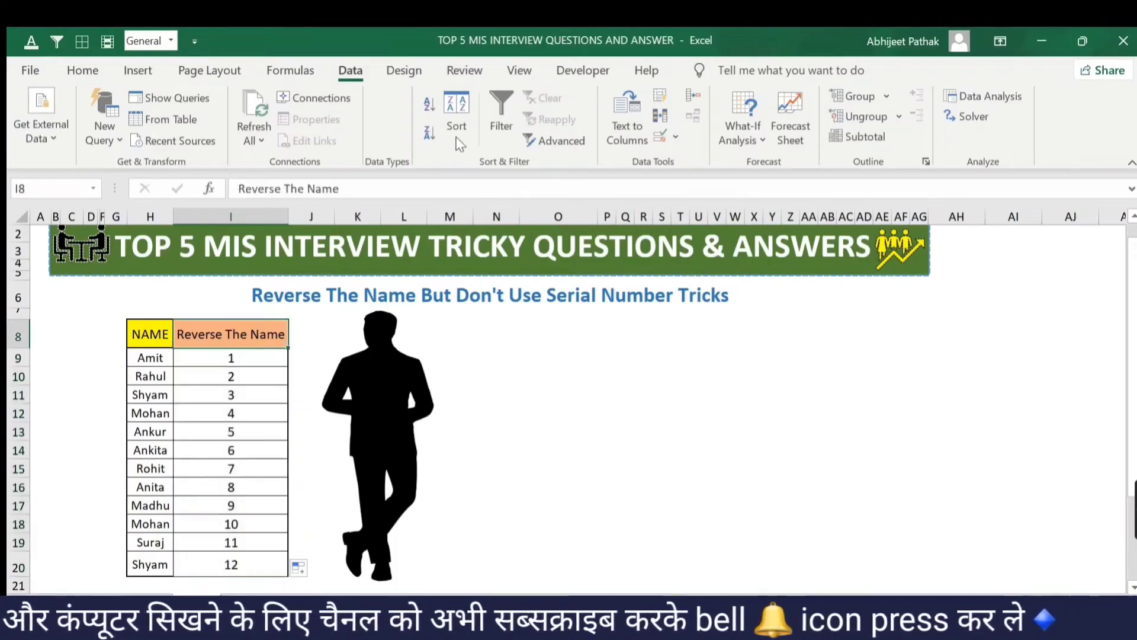
{"action": "left_click", "coordinate": [501, 119]}
{"action": "left_click", "coordinate": [280, 339]}
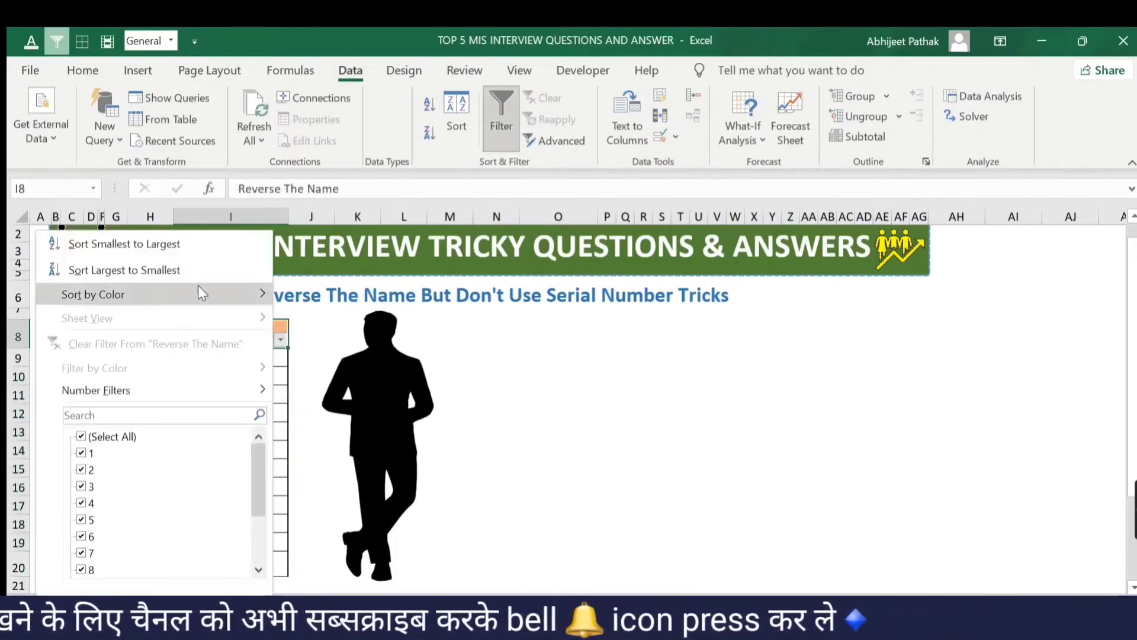
{"action": "left_click", "coordinate": [169, 268]}
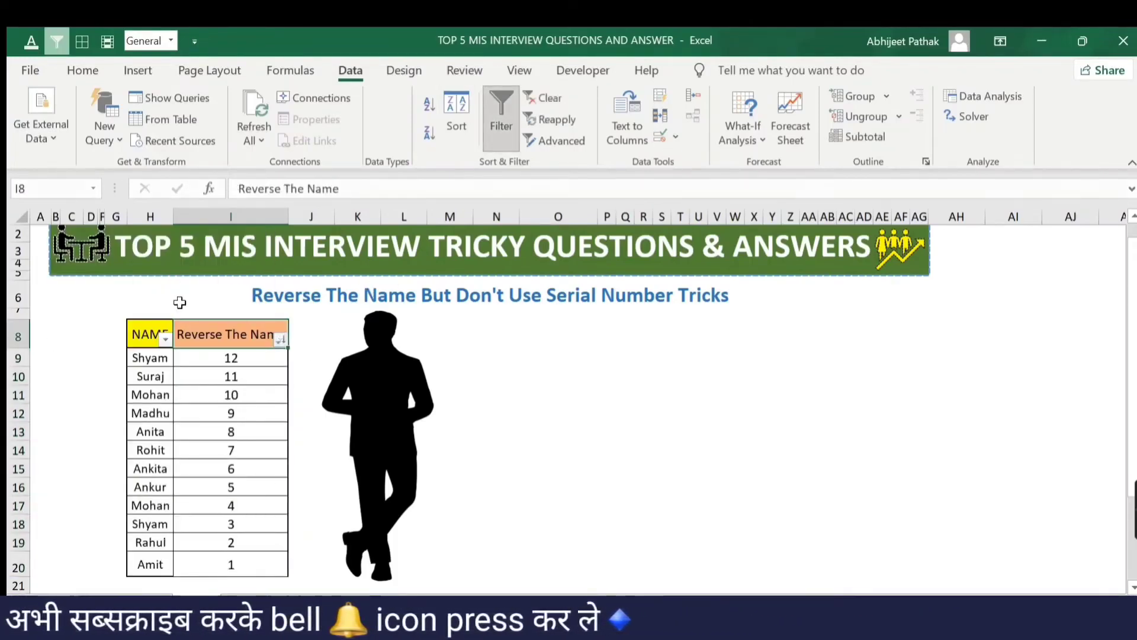
{"action": "left_click", "coordinate": [166, 354]}
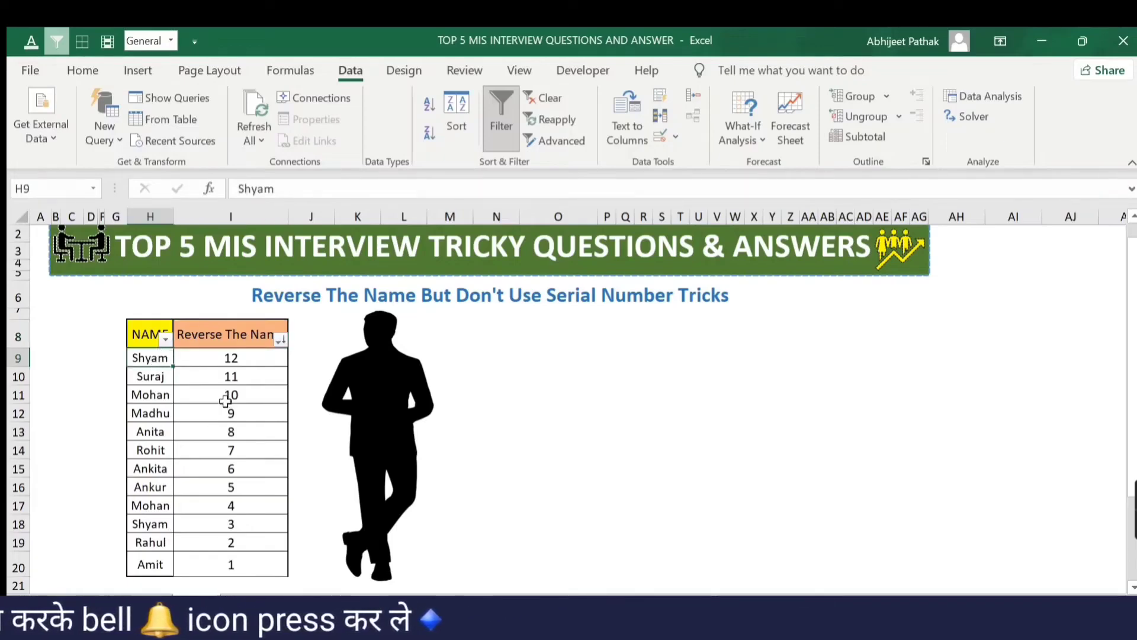
Step: Undo the sort, the filter and the series fill, and clear the numbers in I9 and I10
{"action": "left_click", "coordinate": [244, 359]}
{"action": "key", "text": "ctrl+z"}
{"action": "key", "text": "ctrl+z"}
{"action": "key", "text": "ctrl+z"}
{"action": "key", "text": "ctrl+z"}
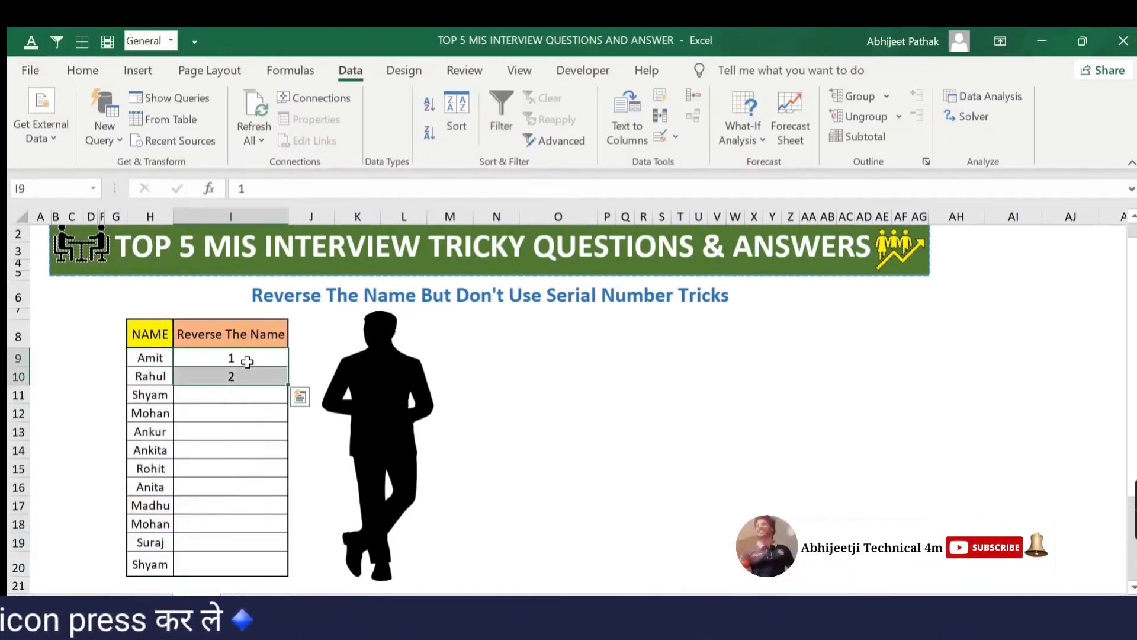
{"action": "left_click_drag", "start_coordinate": [250, 354], "coordinate": [246, 373]}
{"action": "key", "text": "Delete"}
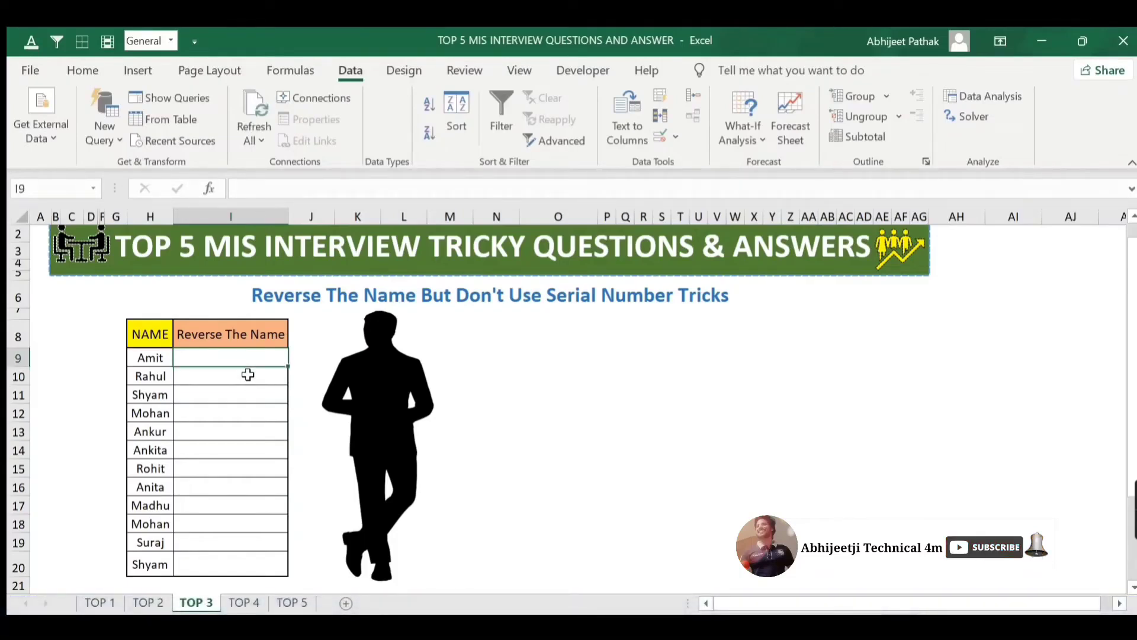
Step: Enter xh20, xh19 and xh18 in I9, I10 and I11, and fill the descending series down to I20
{"action": "type", "text": "x"}
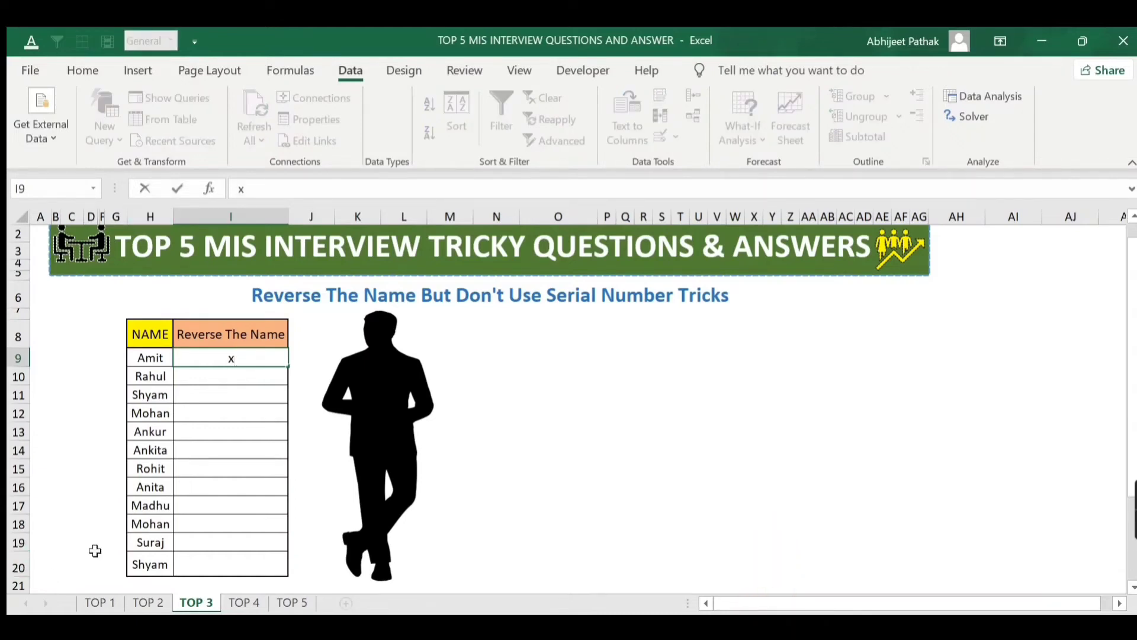
{"action": "type", "text": "h20"}
{"action": "key", "text": "Return"}
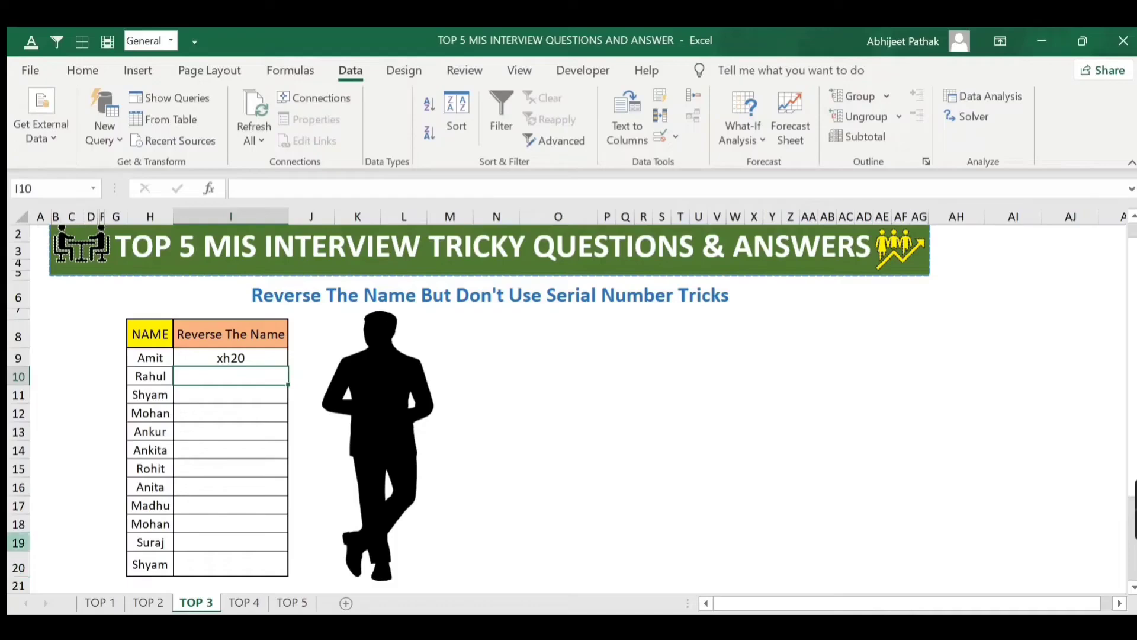
{"action": "type", "text": "xh"}
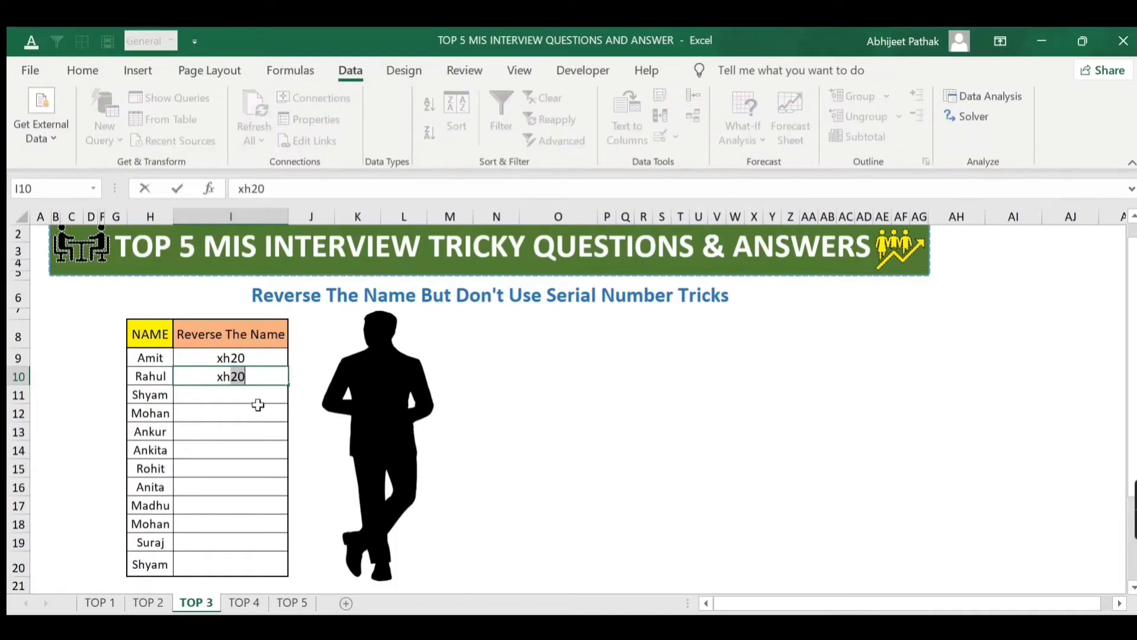
{"action": "type", "text": "ap"}
{"action": "key", "text": "BackSpace"}
{"action": "key", "text": "BackSpace"}
{"action": "type", "text": "19"}
{"action": "key", "text": "Return"}
{"action": "left_click_drag", "start_coordinate": [235, 358], "coordinate": [291, 577]}
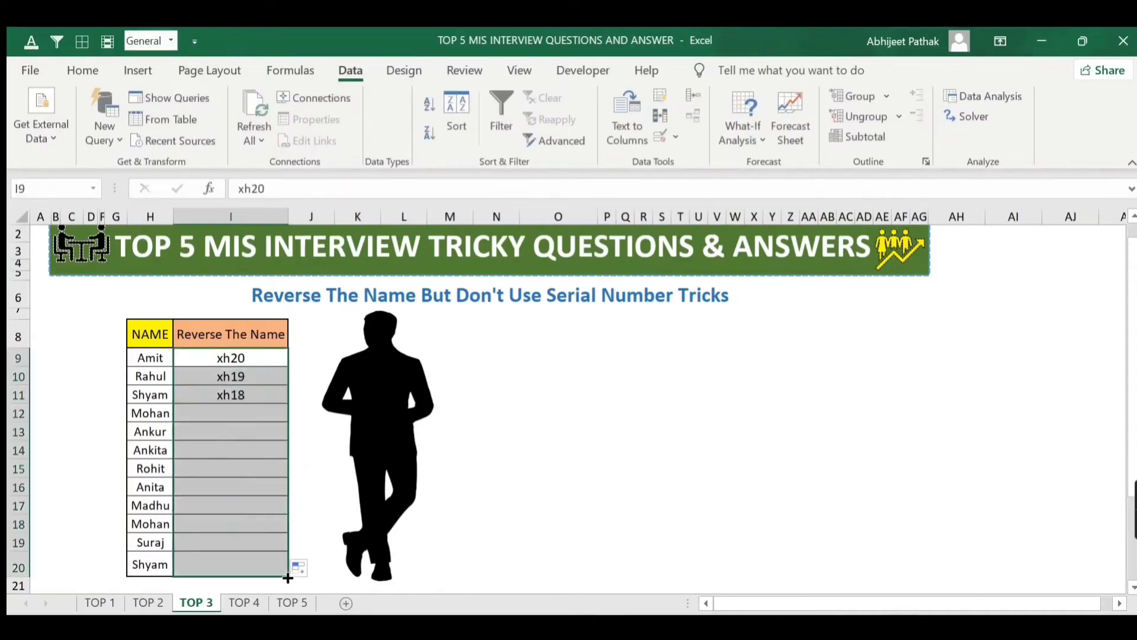
Step: Replace every "x" in I9:I20 using Find and Replace
{"action": "left_click", "coordinate": [249, 357]}
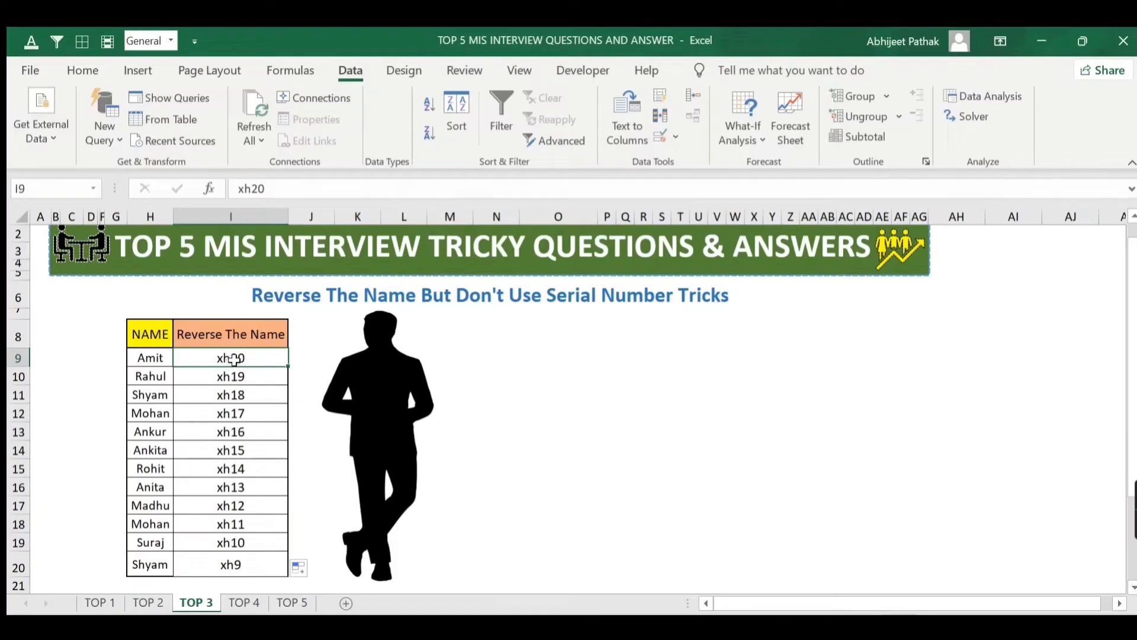
{"action": "left_click_drag", "start_coordinate": [234, 359], "coordinate": [229, 559]}
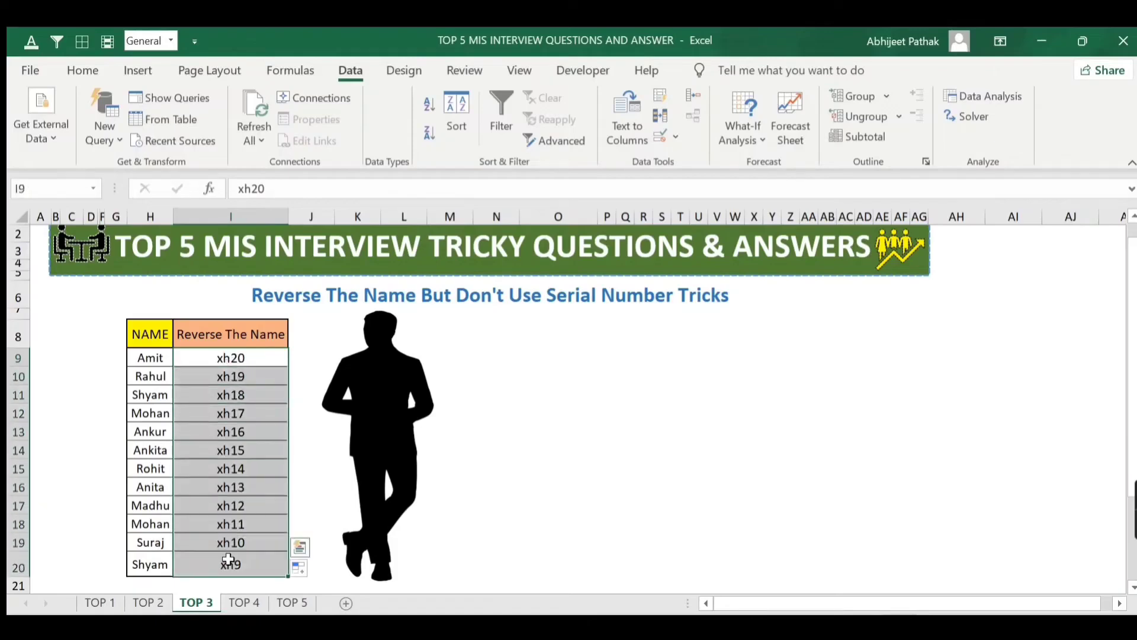
{"action": "key", "text": "ctrl+f"}
{"action": "left_click_drag", "start_coordinate": [347, 293], "coordinate": [235, 321]}
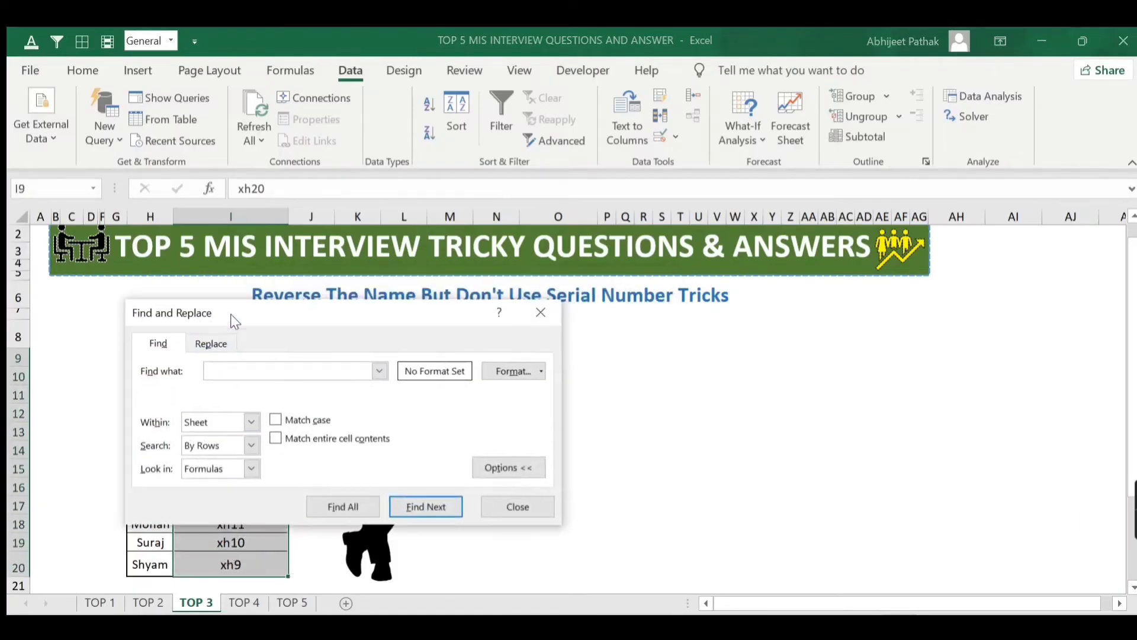
{"action": "left_click", "coordinate": [214, 345]}
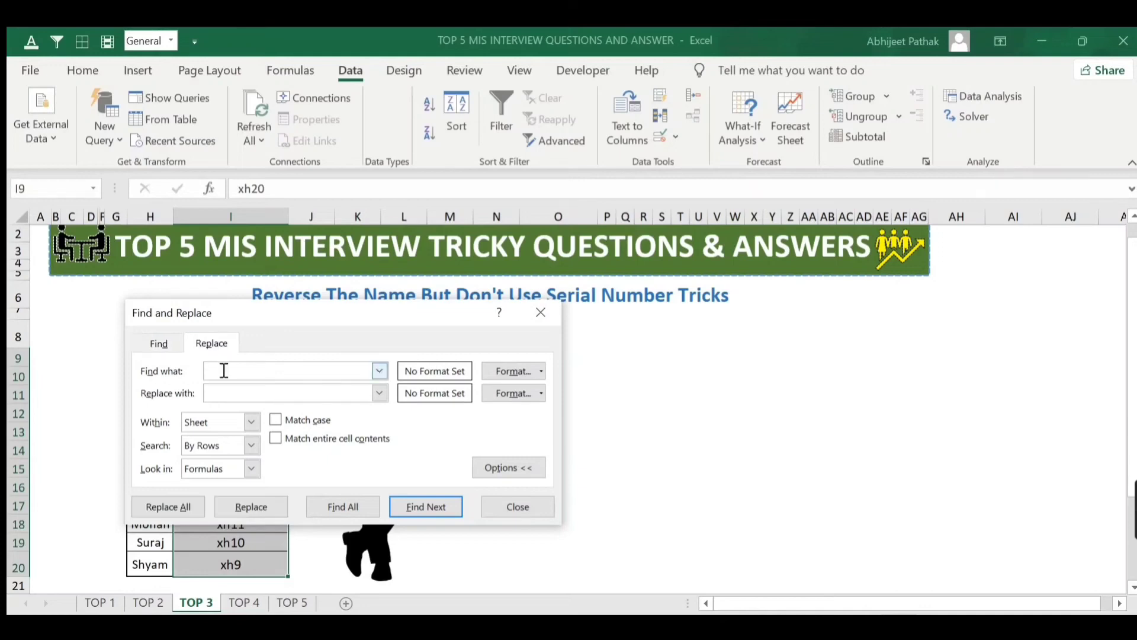
{"action": "type", "text": "x"}
{"action": "left_click", "coordinate": [203, 511]}
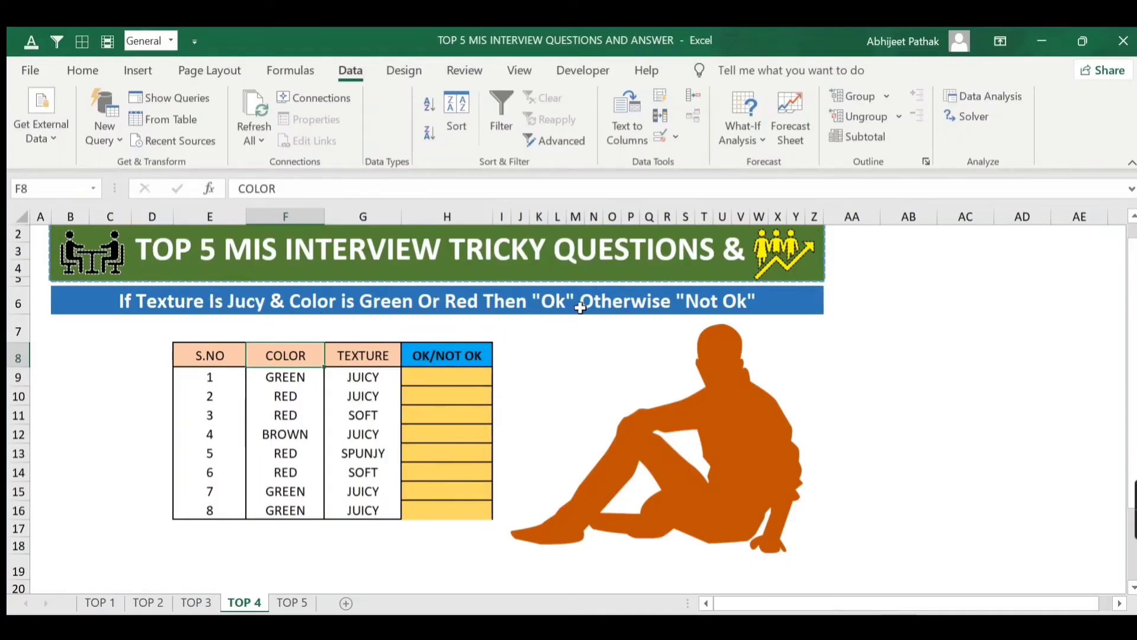
Step: On TOP 4, review the TEXTURE and COLOR entries in rows 9 to 16 and select the first OK/NOT OK cell, H9
{"action": "left_click", "coordinate": [450, 377]}
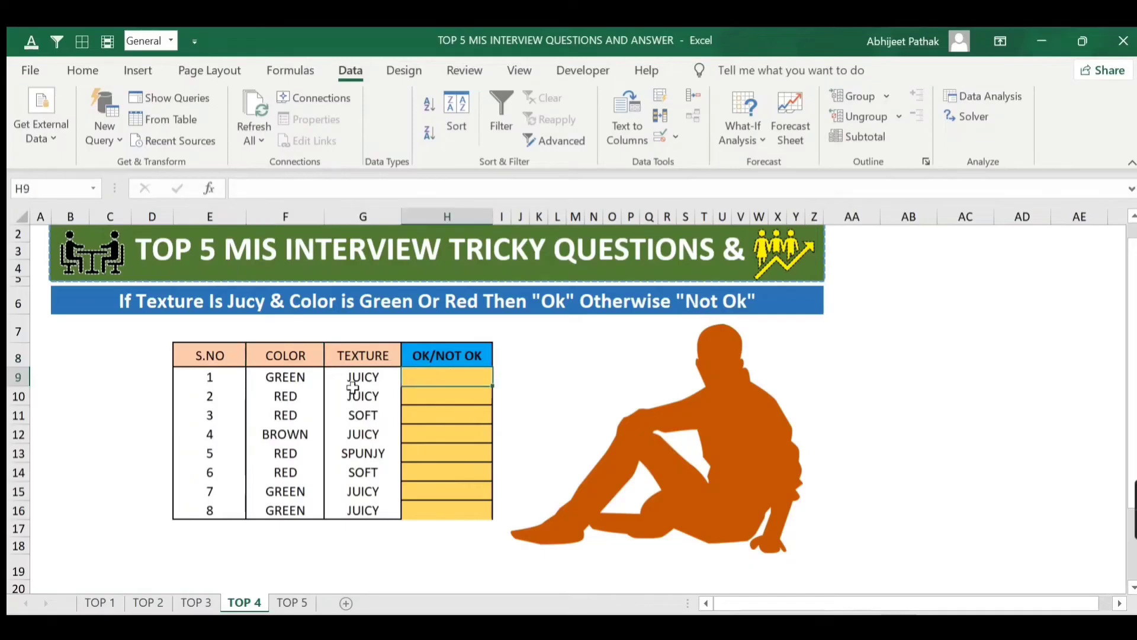
{"action": "left_click", "coordinate": [354, 377]}
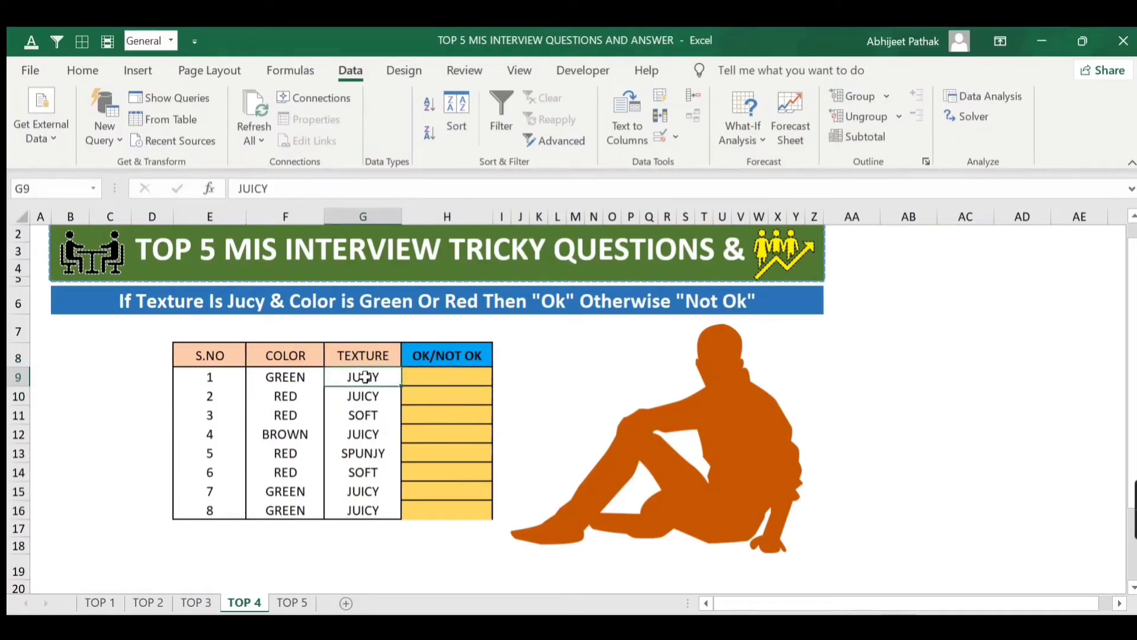
{"action": "left_click_drag", "start_coordinate": [358, 377], "coordinate": [363, 510]}
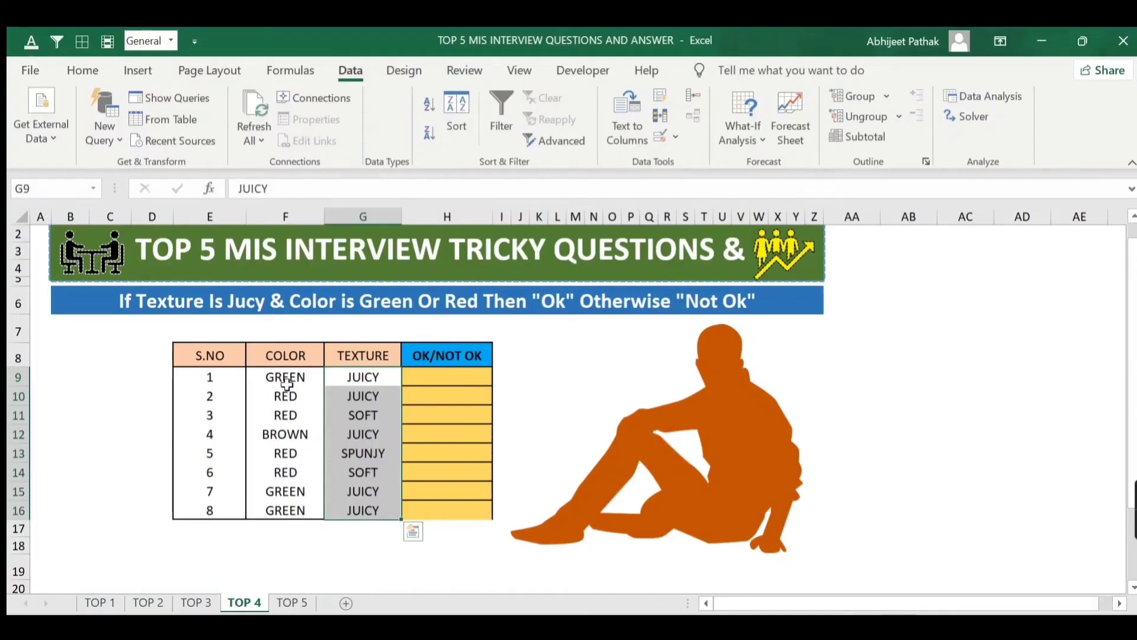
{"action": "left_click_drag", "start_coordinate": [285, 378], "coordinate": [295, 509]}
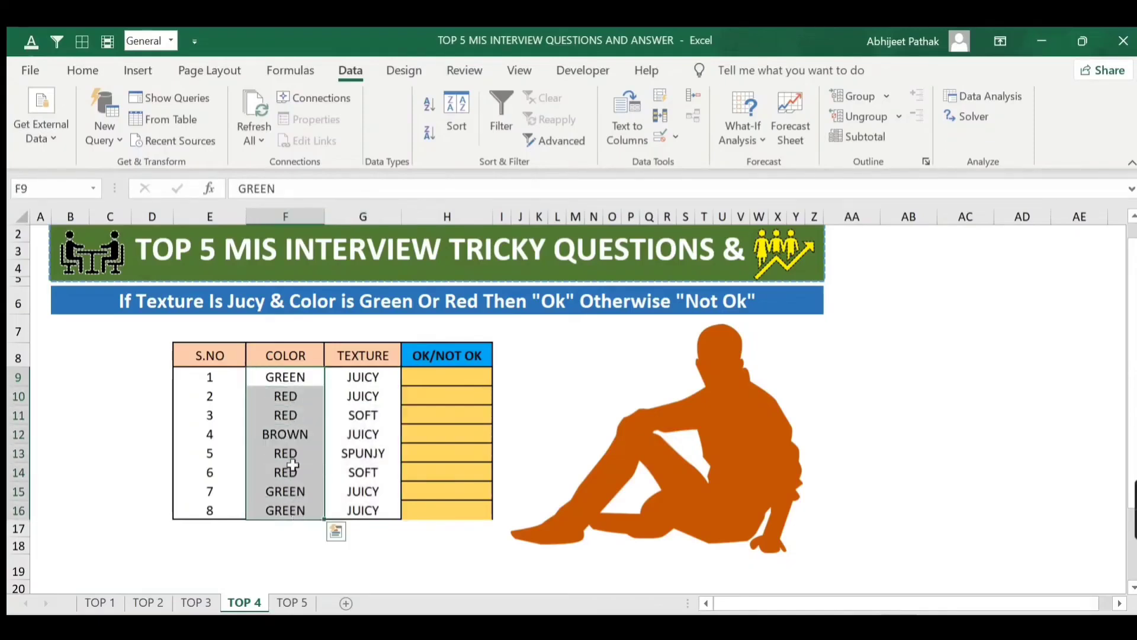
{"action": "left_click", "coordinate": [287, 381]}
{"action": "left_click", "coordinate": [290, 395]}
{"action": "left_click", "coordinate": [447, 376]}
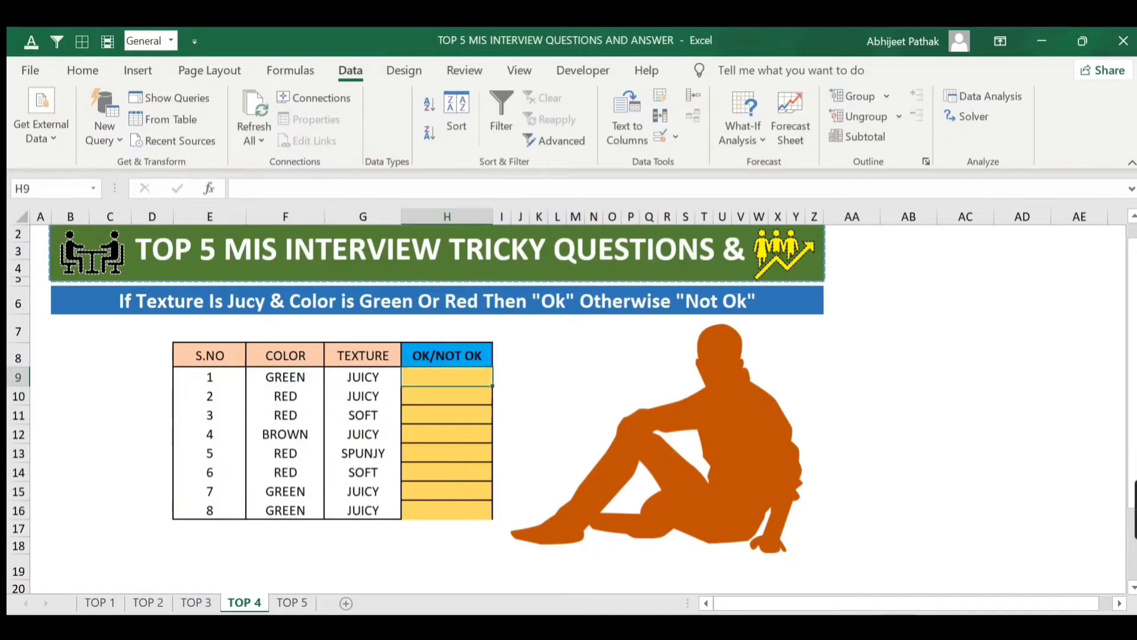